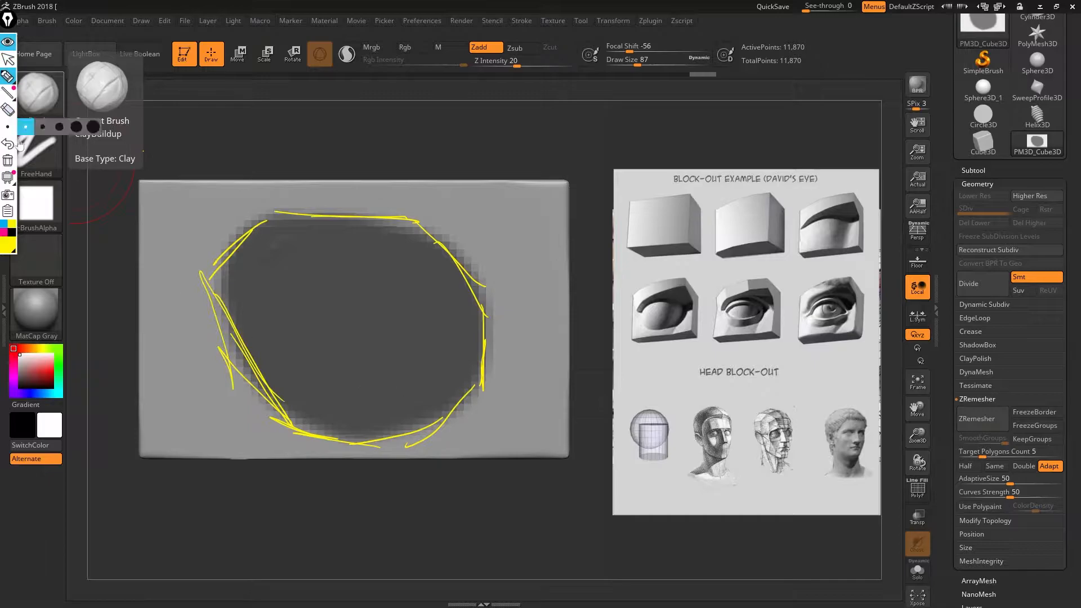
Invert the mask and push the eye-socket area back into the slab.
{"action": "left_click", "coordinate": [115, 253], "text": "ctrl"}
{"action": "key", "text": "w"}
{"action": "left_click_drag", "start_coordinate": [219, 506], "coordinate": [135, 507]}
{"action": "left_click_drag", "start_coordinate": [286, 321], "coordinate": [344, 321]}
{"action": "mouse_move", "coordinate": [169, 315]}
{"action": "left_mouse_down"}
{"action": "mouse_move", "coordinate": [220, 305]}
{"action": "mouse_move", "coordinate": [152, 326]}
{"action": "left_mouse_up"}
Smooth and even out the rim and floor of the recessed eye socket.
{"action": "key", "text": "q"}
{"action": "left_click_drag", "start_coordinate": [360, 395], "coordinate": [430, 355], "text": "shift"}
{"action": "mouse_move", "coordinate": [479, 282]}
{"action": "left_mouse_down"}
{"action": "mouse_move", "coordinate": [405, 341]}
{"action": "mouse_move", "coordinate": [417, 372]}
{"action": "left_mouse_up"}
{"action": "left_click_drag", "start_coordinate": [146, 428], "coordinate": [147, 355], "text": "alt"}
Shift the unmasked part of the slab to adjust its depth, then remesh and smooth the surface.
{"action": "left_click_drag", "start_coordinate": [140, 351], "coordinate": [189, 406], "text": "ctrl"}
{"action": "left_click_drag", "start_coordinate": [236, 408], "coordinate": [289, 405]}
{"action": "left_click", "coordinate": [288, 407], "text": "ctrl"}
{"action": "key", "text": "w"}
{"action": "left_click_drag", "start_coordinate": [324, 316], "coordinate": [288, 316]}
{"action": "key", "text": "q"}
{"action": "left_click_drag", "start_coordinate": [189, 329], "coordinate": [206, 350], "text": "ctrl"}
{"action": "mouse_move", "coordinate": [258, 316]}
{"action": "left_mouse_down", "text": "shift"}
{"action": "mouse_move", "coordinate": [221, 307]}
{"action": "mouse_move", "coordinate": [210, 344]}
{"action": "left_mouse_up", "text": "shift"}
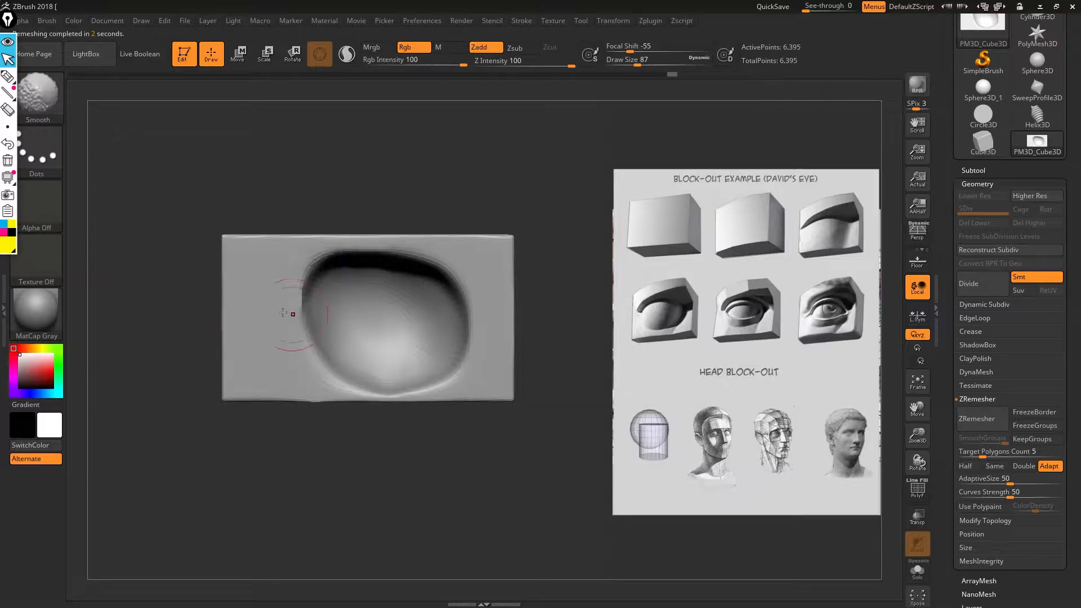
Isolate the slab's upper edge with an inverted mask and move it upward to add height above the socket.
{"action": "left_click_drag", "start_coordinate": [154, 189], "coordinate": [517, 242], "text": "ctrl"}
{"action": "left_click", "coordinate": [518, 250], "text": "ctrl"}
{"action": "key", "text": "w"}
{"action": "left_click_drag", "start_coordinate": [368, 194], "coordinate": [368, 135]}
{"action": "key", "text": "q"}
{"action": "mouse_move", "coordinate": [217, 101]}
{"action": "left_mouse_down", "text": "ctrl"}
{"action": "mouse_move", "coordinate": [195, 290]}
{"action": "mouse_move", "coordinate": [229, 312]}
{"action": "left_mouse_up", "text": "ctrl"}
Isolate the slab's nose-side edge with an inverted mask and pull it outward to form the side of the nose.
{"action": "mouse_move", "coordinate": [279, 354]}
{"action": "left_mouse_down", "text": "ctrl"}
{"action": "mouse_move", "coordinate": [274, 310]}
{"action": "mouse_move", "coordinate": [160, 315]}
{"action": "left_mouse_up", "text": "ctrl"}
{"action": "left_click", "coordinate": [147, 320], "text": "ctrl"}
{"action": "key", "text": "w"}
{"action": "left_click_drag", "start_coordinate": [501, 337], "coordinate": [524, 336]}
{"action": "left_click_drag", "start_coordinate": [191, 288], "coordinate": [273, 286]}
{"action": "left_click_drag", "start_coordinate": [467, 318], "coordinate": [467, 338]}
{"action": "mouse_move", "coordinate": [372, 333]}
{"action": "left_mouse_down", "text": "alt"}
{"action": "mouse_move", "coordinate": [195, 356]}
{"action": "mouse_move", "coordinate": [210, 357]}
{"action": "mouse_move", "coordinate": [210, 426]}
{"action": "left_mouse_up", "text": "alt"}
Move the extruded nose-side edge slightly downward so it extends below the slab.
{"action": "key", "text": "q"}
{"action": "left_click", "coordinate": [239, 54]}
{"action": "left_click_drag", "start_coordinate": [315, 333], "coordinate": [315, 343]}
{"action": "key", "text": "q"}
{"action": "mouse_move", "coordinate": [226, 372]}
{"action": "left_mouse_down"}
{"action": "mouse_move", "coordinate": [242, 369]}
{"action": "mouse_move", "coordinate": [243, 315]}
{"action": "mouse_move", "coordinate": [254, 395]}
{"action": "left_mouse_up"}
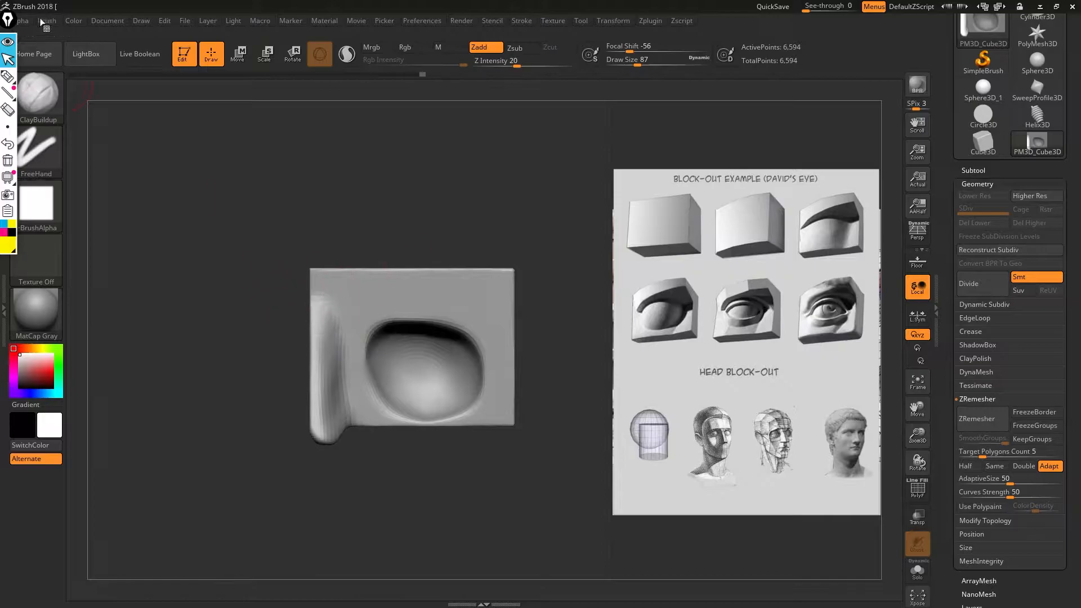
Build up the brow ridge above the socket with the ClayBuildup brush and smooth the strokes.
{"action": "left_click", "coordinate": [47, 21]}
{"action": "left_click", "coordinate": [82, 267]}
{"action": "left_click_drag", "start_coordinate": [354, 312], "coordinate": [479, 284]}
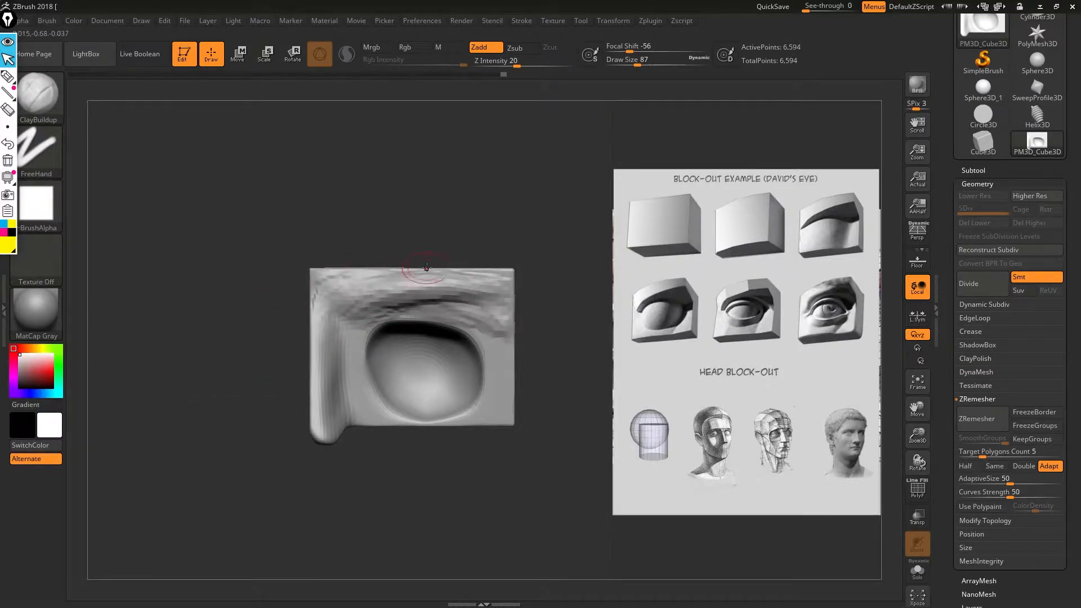
{"action": "left_click_drag", "start_coordinate": [389, 294], "coordinate": [357, 306], "text": "shift"}
Mark the intended curvature in the view from above, then bend the slab to it with a bend deformer.
{"action": "left_click_drag", "start_coordinate": [256, 320], "coordinate": [242, 394], "text": "shift"}
{"action": "left_click", "coordinate": [8, 76]}
{"action": "left_click_drag", "start_coordinate": [316, 286], "coordinate": [451, 283]}
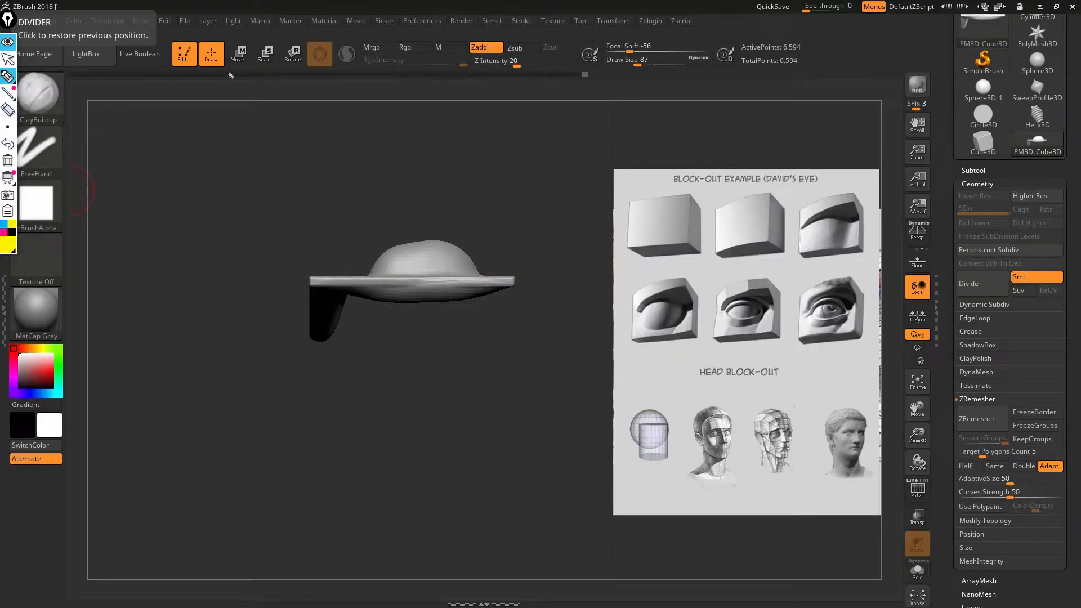
{"action": "left_click", "coordinate": [8, 59]}
{"action": "left_click", "coordinate": [239, 54]}
{"action": "left_click", "coordinate": [277, 230]}
{"action": "left_click", "coordinate": [272, 283]}
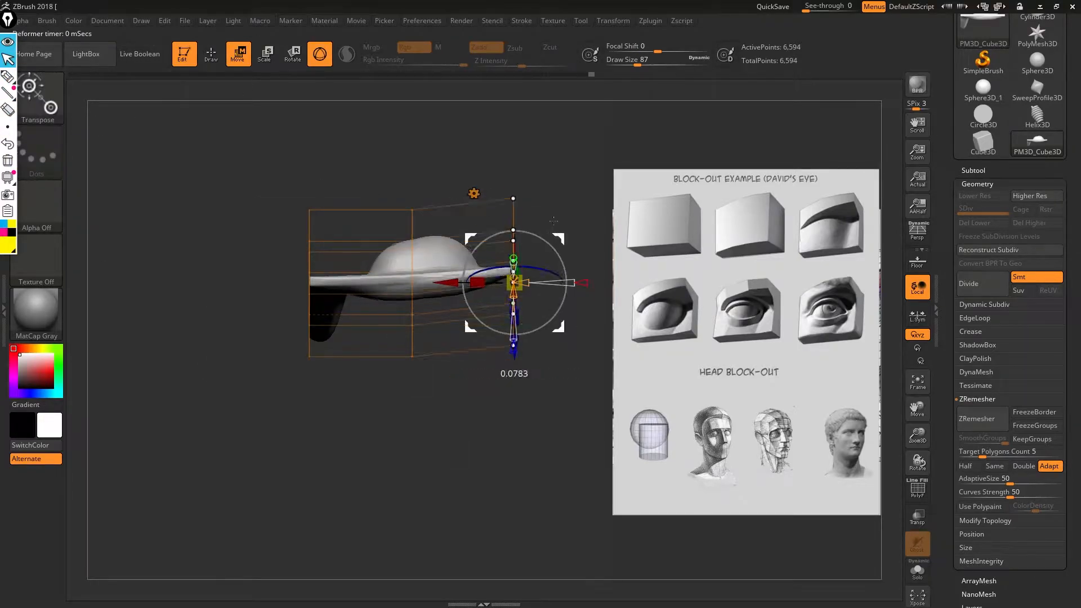
{"action": "left_click_drag", "start_coordinate": [411, 357], "coordinate": [411, 392]}
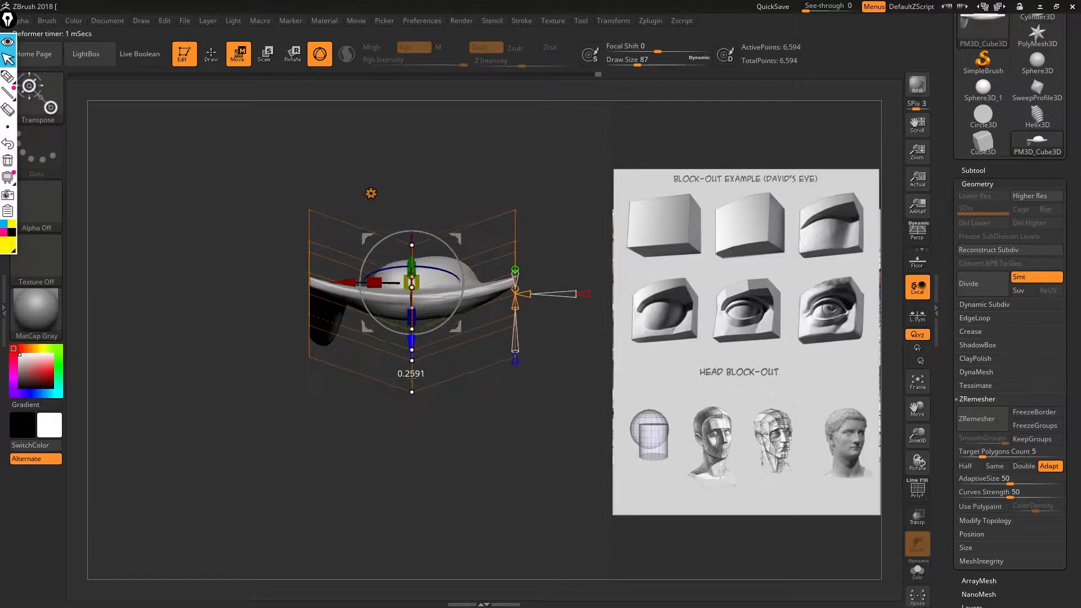
{"action": "left_click_drag", "start_coordinate": [515, 358], "coordinate": [515, 343]}
Smooth the surface of the bent slab around the socket and nose side.
{"action": "key", "text": "q"}
{"action": "mouse_move", "coordinate": [236, 349]}
{"action": "left_mouse_down"}
{"action": "mouse_move", "coordinate": [208, 225]}
{"action": "mouse_move", "coordinate": [273, 327]}
{"action": "mouse_move", "coordinate": [224, 289]}
{"action": "mouse_move", "coordinate": [319, 328]}
{"action": "left_mouse_up"}
{"action": "left_click_drag", "start_coordinate": [414, 414], "coordinate": [548, 437]}
{"action": "left_click_drag", "start_coordinate": [315, 367], "coordinate": [253, 338], "text": "shift"}
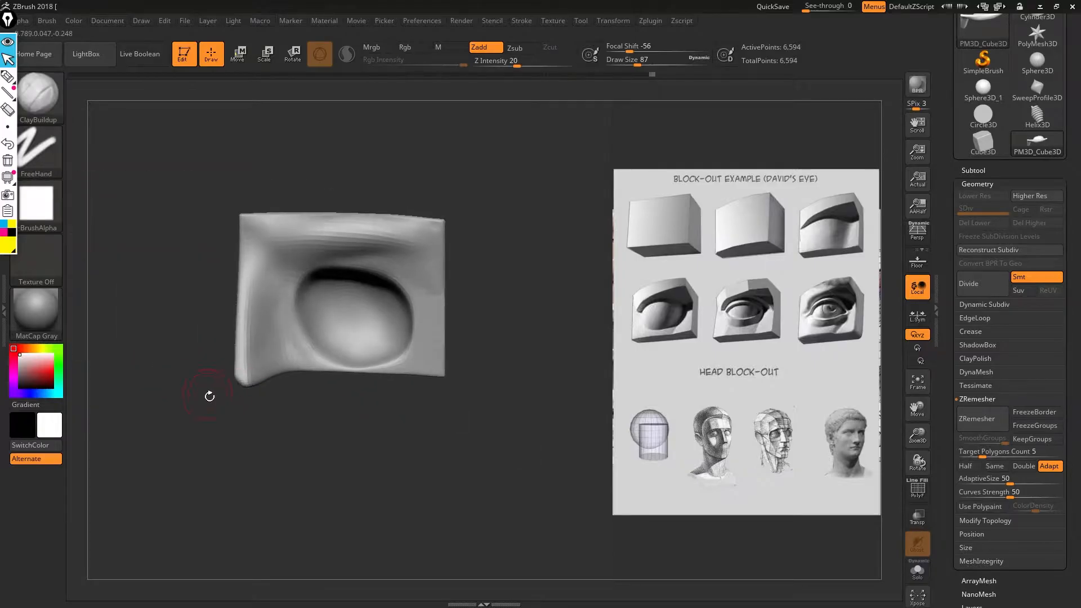
Bring the eye topology reference forward and append a Sphere3D_1 subtool for the eyeball.
{"action": "double_click", "coordinate": [732, 358]}
{"action": "left_click_drag", "start_coordinate": [340, 322], "coordinate": [168, 282]}
{"action": "left_click", "coordinate": [973, 170]}
{"action": "left_click", "coordinate": [1025, 352]}
{"action": "left_click", "coordinate": [1025, 352]}
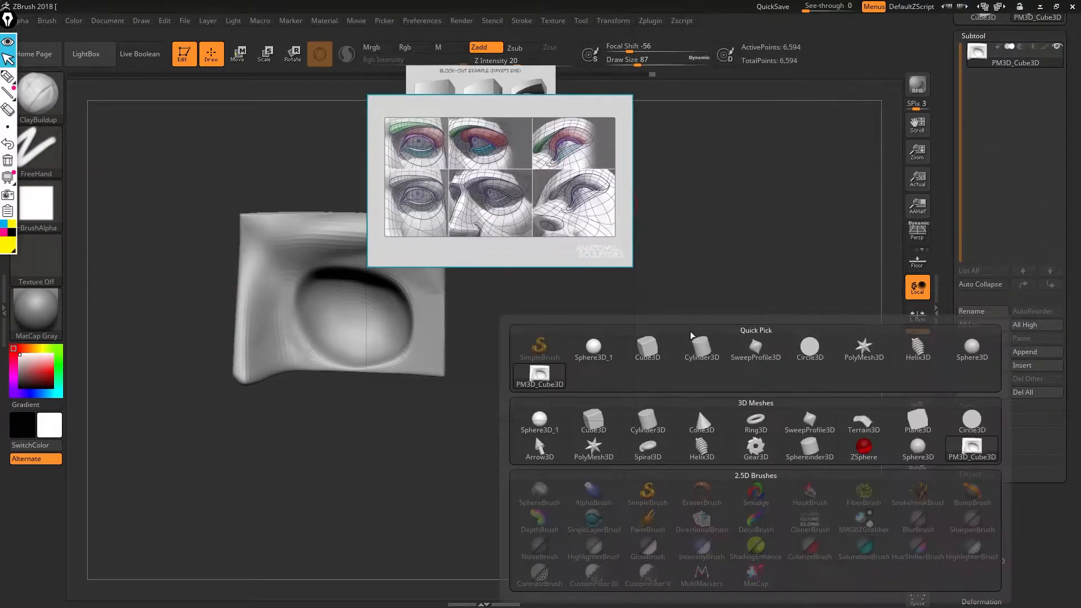
{"action": "left_click", "coordinate": [589, 348]}
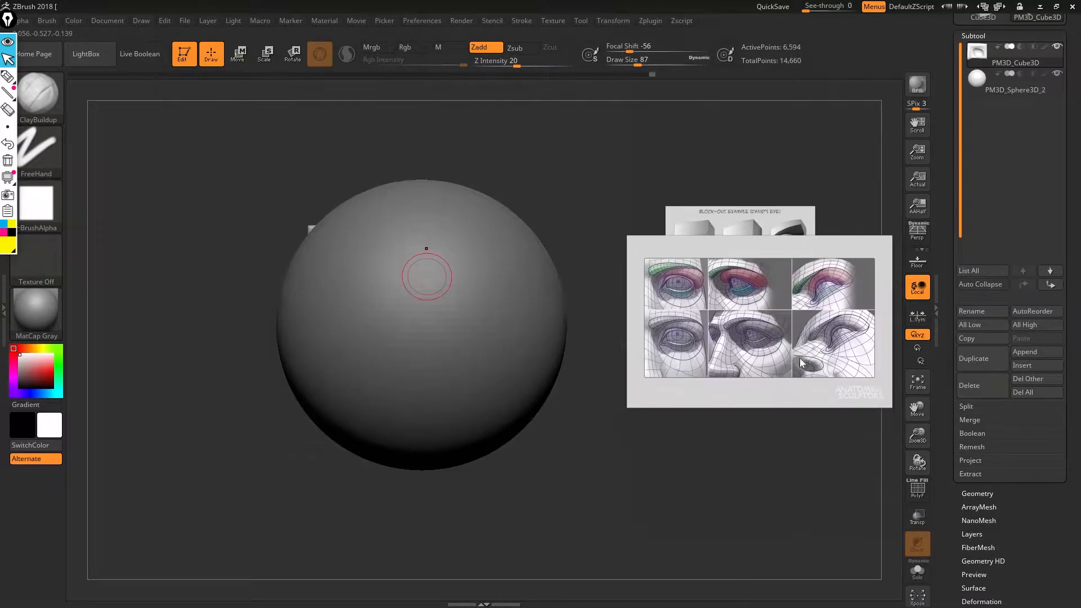
Scale the appended sphere down and position it inside the eye socket.
{"action": "left_click", "coordinate": [239, 55]}
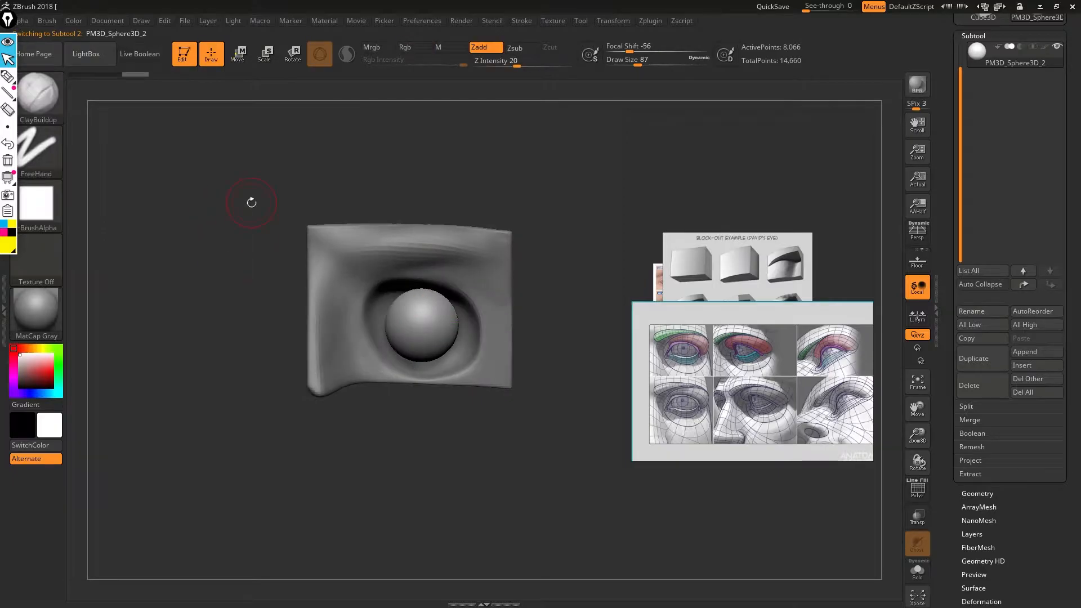
{"action": "mouse_move", "coordinate": [251, 200]}
{"action": "left_mouse_down"}
{"action": "mouse_move", "coordinate": [128, 369]}
{"action": "mouse_move", "coordinate": [97, 369]}
{"action": "left_mouse_up"}
{"action": "key", "text": "w"}
{"action": "mouse_move", "coordinate": [224, 269]}
{"action": "left_mouse_down"}
{"action": "mouse_move", "coordinate": [221, 321]}
{"action": "mouse_move", "coordinate": [190, 302]}
{"action": "mouse_move", "coordinate": [288, 316]}
{"action": "mouse_move", "coordinate": [229, 335]}
{"action": "mouse_move", "coordinate": [225, 316]}
{"action": "mouse_move", "coordinate": [281, 332]}
{"action": "left_mouse_up"}
{"action": "key", "text": "q"}
Reshape the slab around the eyeball from several angles with the Move Topological brush.
{"action": "left_click", "coordinate": [448, 236], "text": "alt"}
{"action": "key", "text": "b"}
{"action": "key", "text": "m"}
{"action": "key", "text": "v"}
{"action": "left_click_drag", "start_coordinate": [305, 406], "coordinate": [338, 420], "text": "shift"}
{"action": "mouse_move", "coordinate": [236, 338]}
{"action": "left_mouse_down"}
{"action": "mouse_move", "coordinate": [209, 338]}
{"action": "mouse_move", "coordinate": [220, 341]}
{"action": "left_mouse_up"}
{"action": "left_click_drag", "start_coordinate": [315, 349], "coordinate": [325, 382], "text": "shift"}
{"action": "left_click_drag", "start_coordinate": [236, 270], "coordinate": [169, 265]}
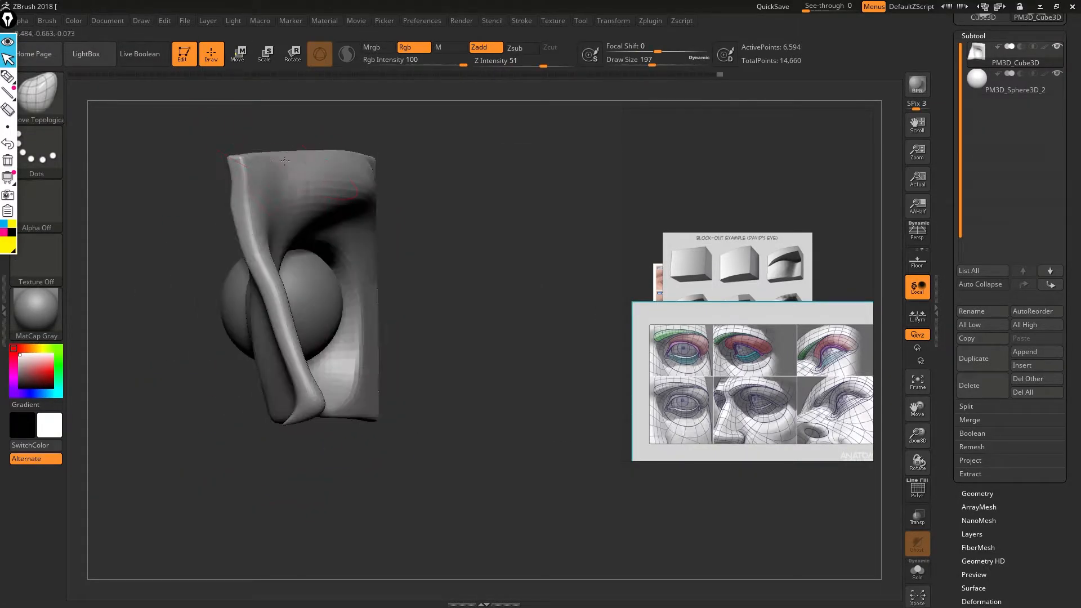
{"action": "left_click_drag", "start_coordinate": [272, 162], "coordinate": [281, 175]}
{"action": "left_click_drag", "start_coordinate": [169, 282], "coordinate": [281, 293]}
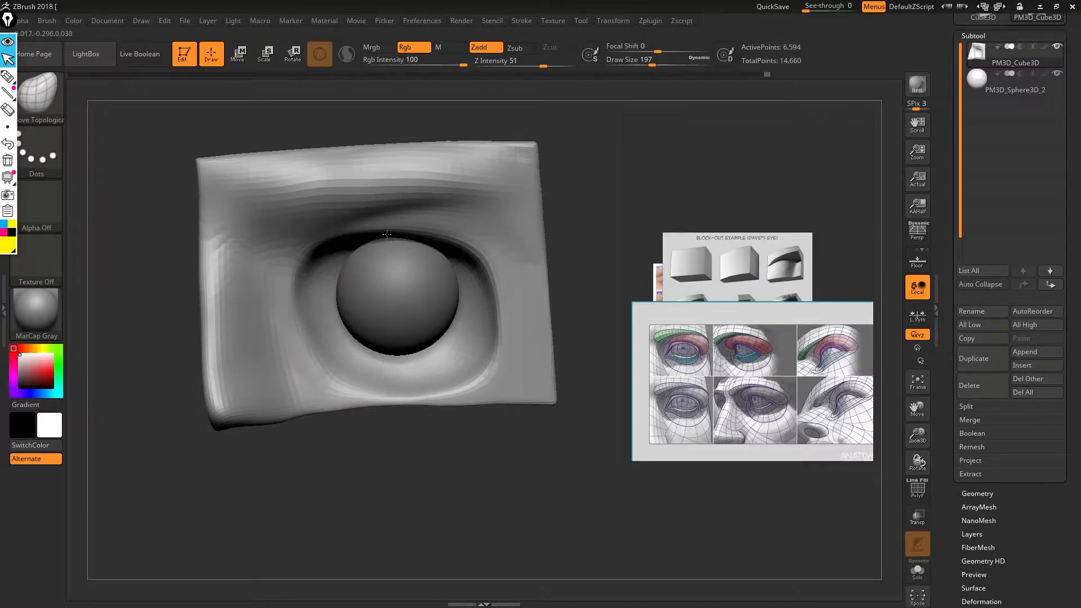
{"action": "left_click_drag", "start_coordinate": [124, 336], "coordinate": [141, 328]}
Build up the brow and outer edge of the slab with ClayBuildup at draw size 101 and smooth them.
{"action": "key", "text": "space"}
{"action": "left_click_drag", "start_coordinate": [467, 168], "coordinate": [459, 168]}
{"action": "key", "text": "b"}
{"action": "key", "text": "c"}
{"action": "key", "text": "b"}
{"action": "mouse_move", "coordinate": [542, 237]}
{"action": "left_mouse_down"}
{"action": "mouse_move", "coordinate": [501, 179]}
{"action": "mouse_move", "coordinate": [245, 153]}
{"action": "mouse_move", "coordinate": [250, 333]}
{"action": "mouse_move", "coordinate": [256, 243]}
{"action": "left_mouse_up"}
{"action": "left_click_drag", "start_coordinate": [372, 164], "coordinate": [518, 188], "text": "shift"}
{"action": "mouse_move", "coordinate": [140, 338]}
{"action": "left_mouse_down"}
{"action": "mouse_move", "coordinate": [161, 354]}
{"action": "mouse_move", "coordinate": [141, 338]}
{"action": "left_mouse_up"}
{"action": "left_click_drag", "start_coordinate": [141, 338], "coordinate": [164, 388], "text": "alt"}
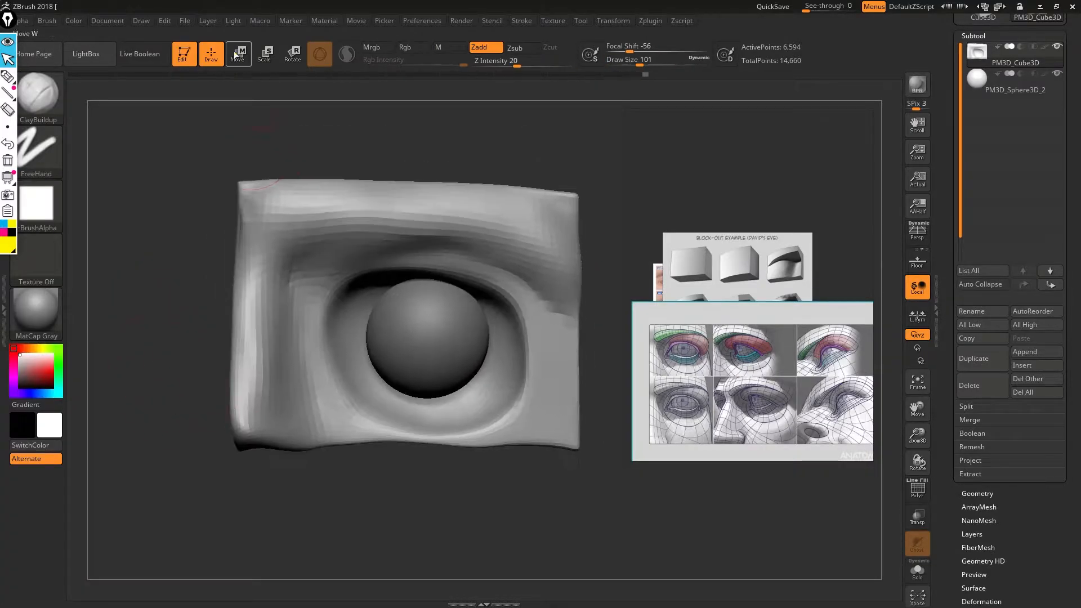
Adjust the eyeball's position and depth within the socket from the side and front.
{"action": "left_click", "coordinate": [420, 307], "text": "alt"}
{"action": "left_click", "coordinate": [238, 54]}
{"action": "left_click_drag", "start_coordinate": [152, 237], "coordinate": [265, 240]}
{"action": "left_click_drag", "start_coordinate": [363, 345], "coordinate": [357, 347]}
{"action": "left_click_drag", "start_coordinate": [236, 270], "coordinate": [220, 265]}
{"action": "left_click_drag", "start_coordinate": [357, 339], "coordinate": [362, 339]}
{"action": "left_click", "coordinate": [211, 54]}
{"action": "mouse_move", "coordinate": [237, 226]}
{"action": "left_mouse_down"}
{"action": "mouse_move", "coordinate": [158, 257]}
{"action": "mouse_move", "coordinate": [229, 304]}
{"action": "mouse_move", "coordinate": [225, 268]}
{"action": "left_mouse_up"}
Apply a second slight bend to the slab with the bend deformer.
{"action": "left_click", "coordinate": [379, 360], "text": "alt"}
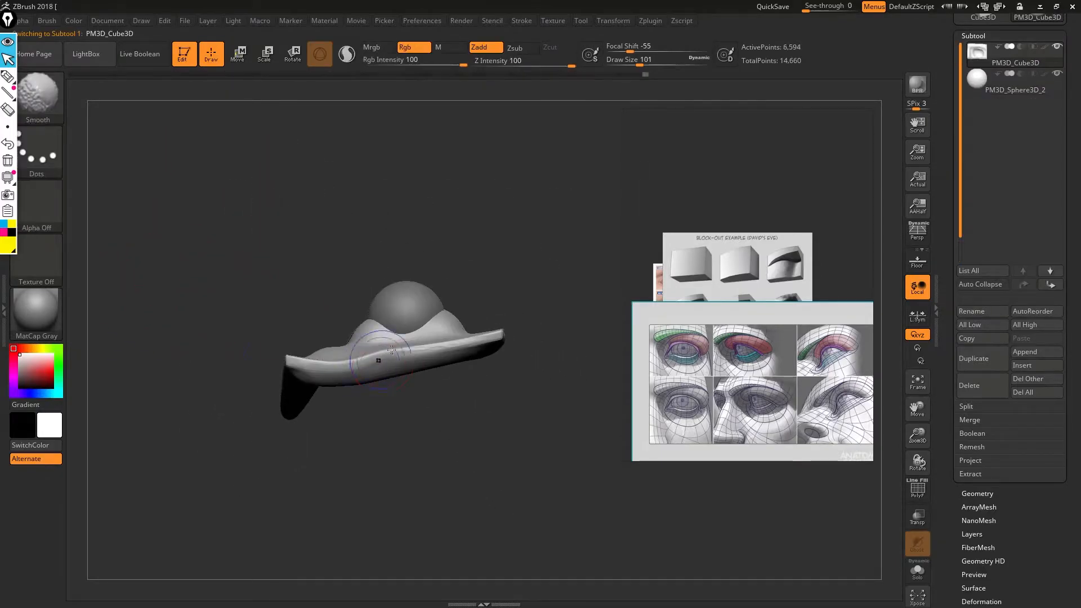
{"action": "left_click", "coordinate": [239, 54]}
{"action": "left_click", "coordinate": [351, 266]}
{"action": "left_click", "coordinate": [296, 268]}
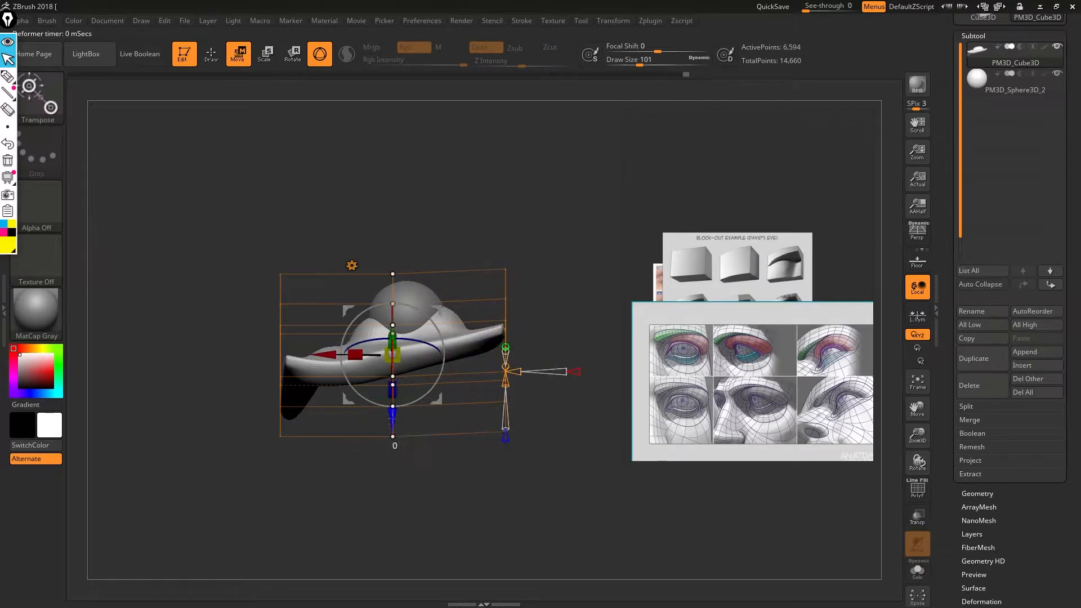
{"action": "key", "text": "q"}
{"action": "mouse_move", "coordinate": [221, 470]}
{"action": "left_mouse_down"}
{"action": "mouse_move", "coordinate": [204, 381]}
{"action": "mouse_move", "coordinate": [212, 401]}
{"action": "left_mouse_up"}
Duplicate the eyeball and scale the copy slightly larger as the base for the upper eyelid.
{"action": "left_click", "coordinate": [406, 363], "text": "alt"}
{"action": "key", "text": "w"}
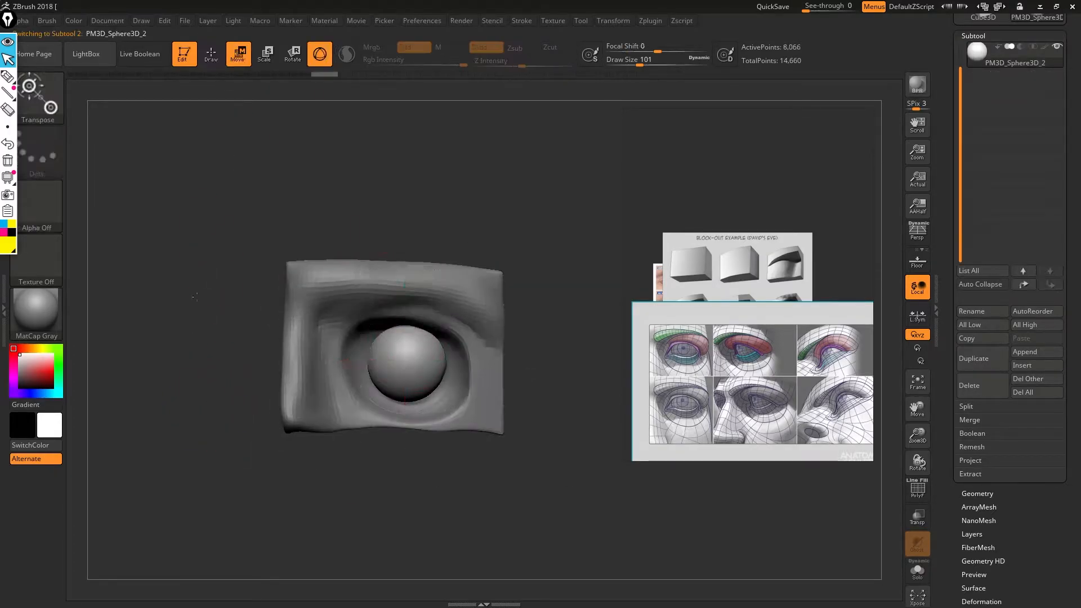
{"action": "key", "text": "q"}
{"action": "left_click_drag", "start_coordinate": [169, 344], "coordinate": [208, 341]}
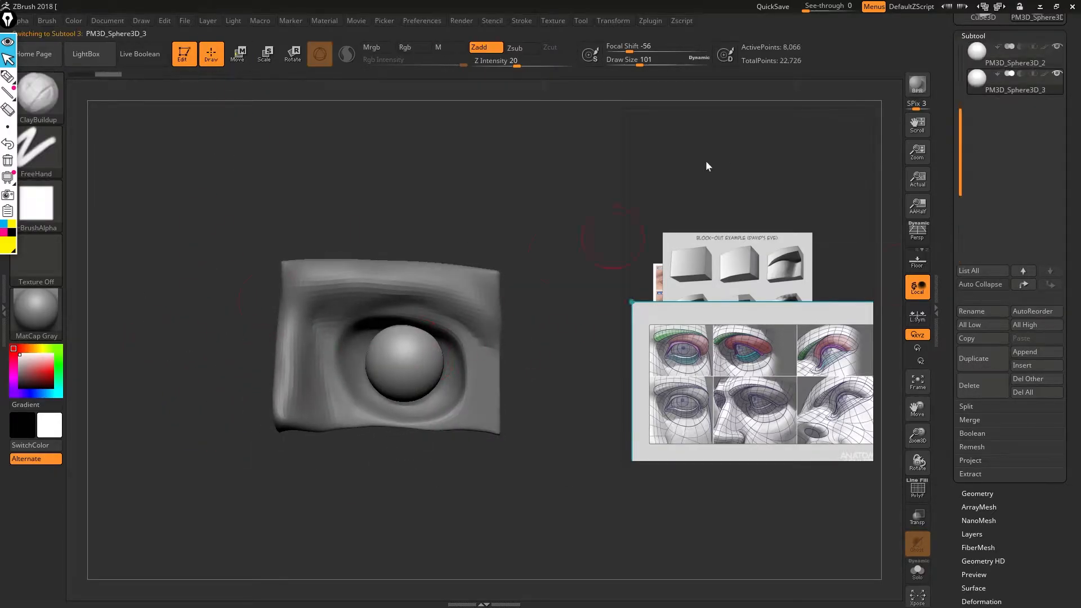
{"action": "left_click", "coordinate": [237, 61]}
{"action": "left_click_drag", "start_coordinate": [403, 362], "coordinate": [407, 358]}
Cut away the lower half of the duplicated sphere and delete its hidden geometry.
{"action": "left_click_drag", "start_coordinate": [159, 372], "coordinate": [159, 410], "text": "alt"}
{"action": "key", "text": "q"}
{"action": "left_click", "coordinate": [38, 95], "text": "ctrl+shift"}
{"action": "left_click", "coordinate": [367, 163], "text": "ctrl+shift"}
{"action": "mouse_move", "coordinate": [590, 365]}
{"action": "left_mouse_down", "text": "ctrl+shift"}
{"action": "mouse_move", "coordinate": [176, 363]}
{"action": "mouse_move", "coordinate": [169, 347]}
{"action": "left_mouse_up", "text": "ctrl+shift"}
{"action": "left_click", "coordinate": [978, 494]}
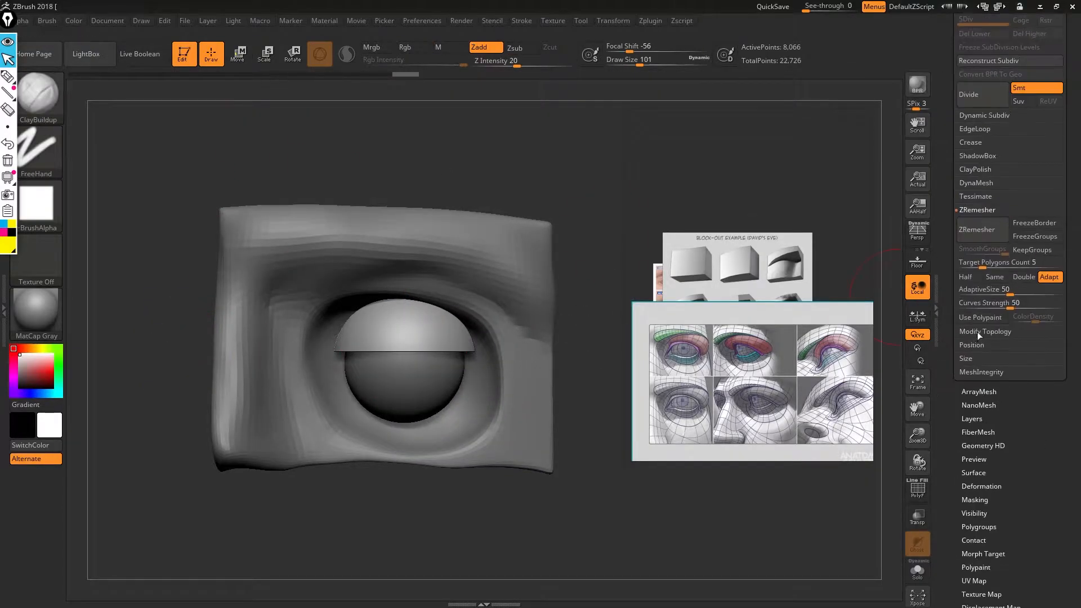
{"action": "left_click", "coordinate": [985, 332]}
{"action": "left_click", "coordinate": [977, 277]}
Tilt, reposition and scale the half-sphere so it sits over the eyeball as the upper eyelid.
{"action": "key", "text": "w"}
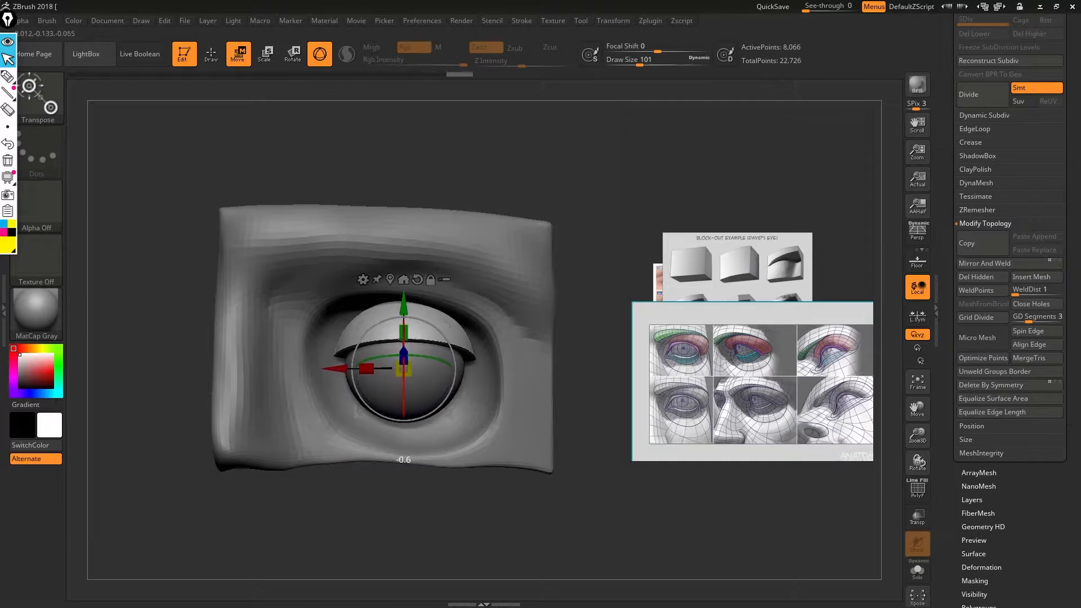
{"action": "left_click_drag", "start_coordinate": [180, 349], "coordinate": [113, 349]}
{"action": "left_click_drag", "start_coordinate": [364, 340], "coordinate": [367, 334]}
{"action": "left_click_drag", "start_coordinate": [124, 349], "coordinate": [188, 350]}
{"action": "left_click_drag", "start_coordinate": [403, 305], "coordinate": [403, 311]}
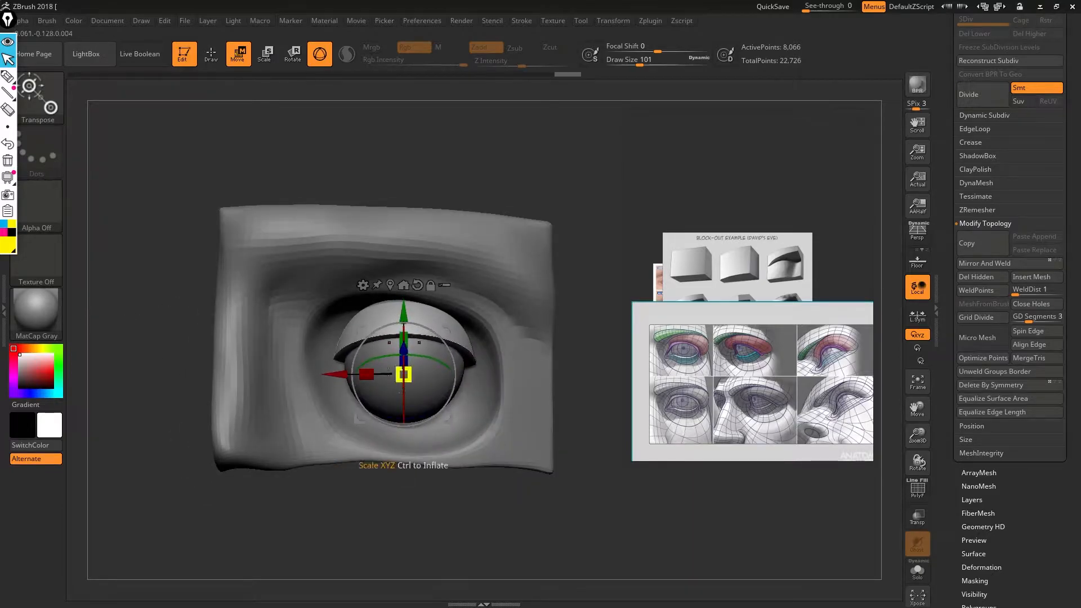
{"action": "left_click_drag", "start_coordinate": [403, 391], "coordinate": [438, 400]}
Fine-tune the depth between the eyeball and the upper eyelid from the side.
{"action": "key", "text": "q"}
{"action": "mouse_move", "coordinate": [197, 338]}
{"action": "left_mouse_down"}
{"action": "mouse_move", "coordinate": [116, 336]}
{"action": "mouse_move", "coordinate": [204, 337]}
{"action": "mouse_move", "coordinate": [163, 335]}
{"action": "mouse_move", "coordinate": [181, 350]}
{"action": "left_mouse_up"}
{"action": "key", "text": "w"}
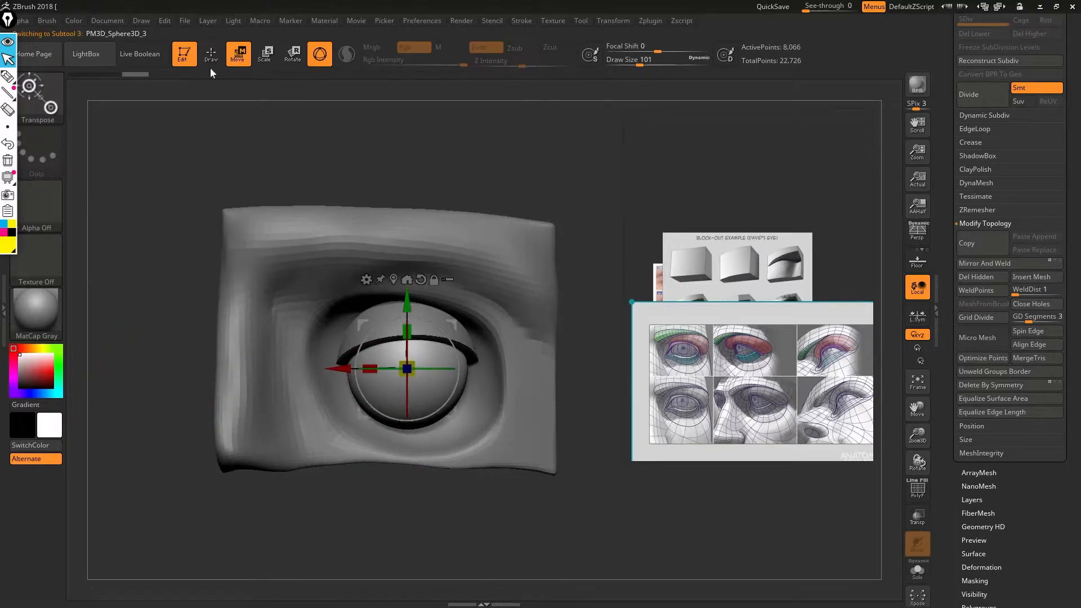
{"action": "key", "text": "q"}
{"action": "right_click_drag", "start_coordinate": [398, 296], "coordinate": [397, 274]}
{"action": "key", "text": "w"}
{"action": "right_click_drag", "start_coordinate": [404, 311], "coordinate": [323, 311]}
{"action": "left_click_drag", "start_coordinate": [341, 356], "coordinate": [336, 355]}
{"action": "right_click_drag", "start_coordinate": [337, 355], "coordinate": [419, 355]}
Duplicate the upper eyelid and rotate the copy beneath the eyeball as the lower eyelid.
{"action": "left_click_drag", "start_coordinate": [997, 138], "coordinate": [997, 195]}
{"action": "left_click", "coordinate": [977, 35]}
{"action": "left_click_drag", "start_coordinate": [982, 499], "coordinate": [981, 407]}
{"action": "left_click", "coordinate": [977, 313]}
{"action": "right_click_drag", "start_coordinate": [426, 360], "coordinate": [405, 361]}
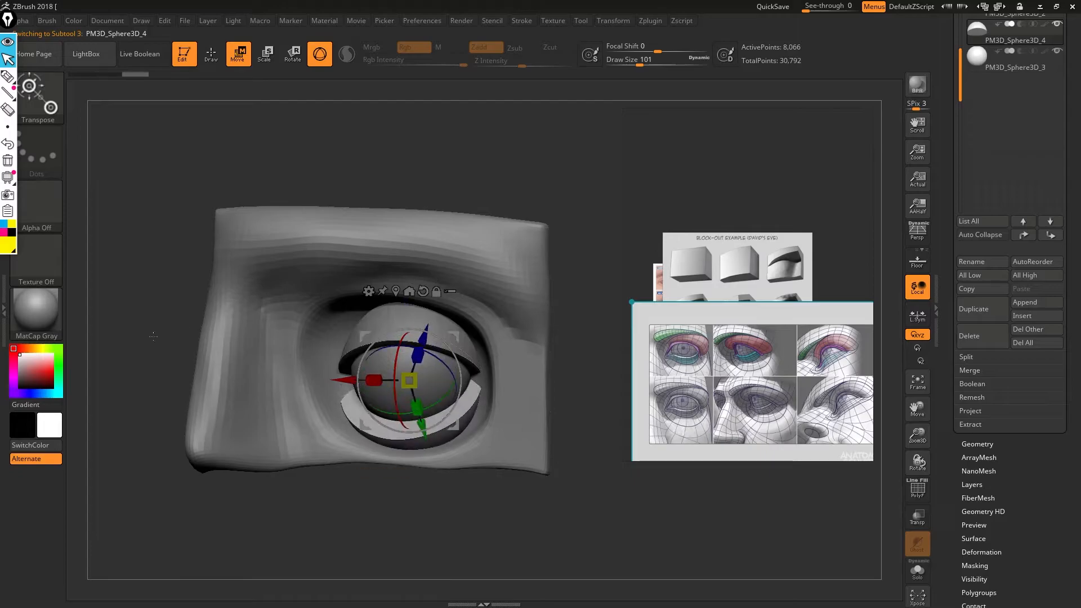
Rotate and raise the lower eyelid until its corners meet the upper eyelid.
{"action": "left_click_drag", "start_coordinate": [191, 325], "coordinate": [174, 326]}
{"action": "left_click_drag", "start_coordinate": [432, 327], "coordinate": [440, 311]}
{"action": "left_click_drag", "start_coordinate": [226, 364], "coordinate": [271, 362]}
{"action": "left_click_drag", "start_coordinate": [412, 337], "coordinate": [414, 323]}
{"action": "left_click_drag", "start_coordinate": [414, 422], "coordinate": [414, 421]}
{"action": "mouse_move", "coordinate": [278, 363]}
{"action": "left_mouse_down"}
{"action": "mouse_move", "coordinate": [48, 365]}
{"action": "mouse_move", "coordinate": [287, 359]}
{"action": "left_mouse_up"}
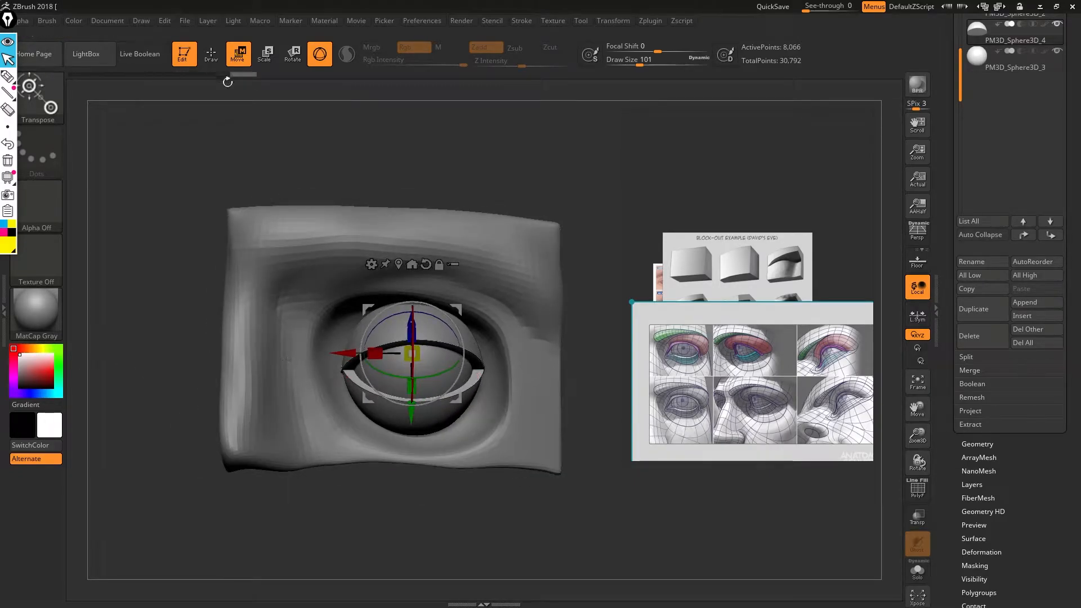
{"action": "left_click_drag", "start_coordinate": [220, 79], "coordinate": [174, 80]}
{"action": "left_click_drag", "start_coordinate": [449, 331], "coordinate": [451, 336]}
Reshape the lower eyelid's edge near the inner corner with the Move Topological brush at draw size 83.
{"action": "key", "text": "q"}
{"action": "left_click_drag", "start_coordinate": [121, 337], "coordinate": [152, 336]}
{"action": "key", "text": "space"}
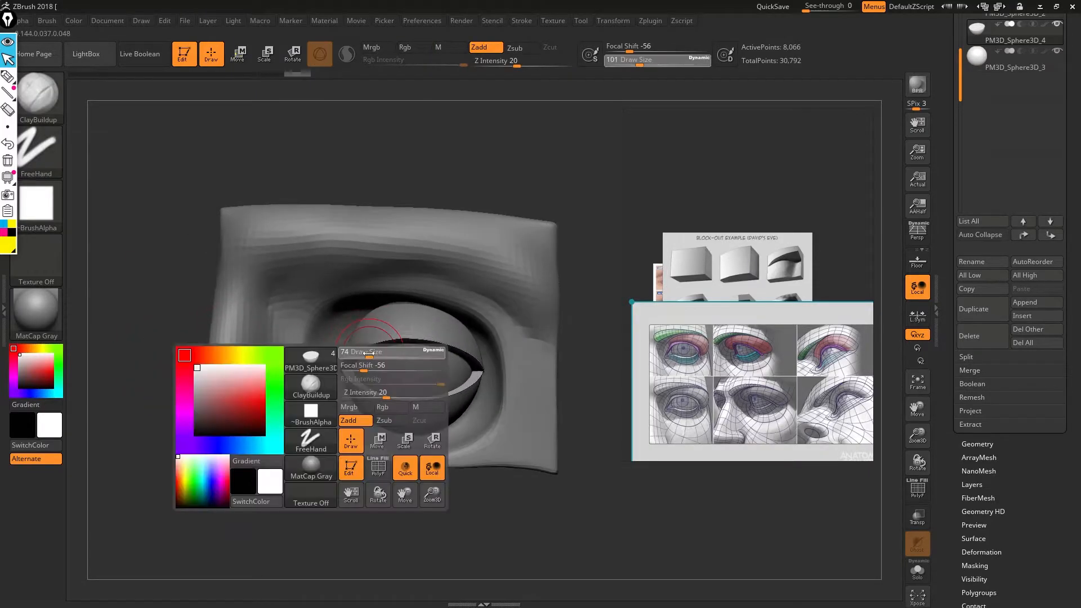
{"action": "key", "text": "b"}
{"action": "key", "text": "m"}
{"action": "key", "text": "t"}
{"action": "left_click_drag", "start_coordinate": [365, 394], "coordinate": [369, 383]}
{"action": "mouse_move", "coordinate": [169, 406]}
{"action": "left_mouse_down"}
{"action": "mouse_move", "coordinate": [126, 377]}
{"action": "mouse_move", "coordinate": [172, 403]}
{"action": "left_mouse_up"}
{"action": "left_click_drag", "start_coordinate": [361, 390], "coordinate": [362, 383]}
{"action": "left_click_drag", "start_coordinate": [172, 402], "coordinate": [164, 402]}
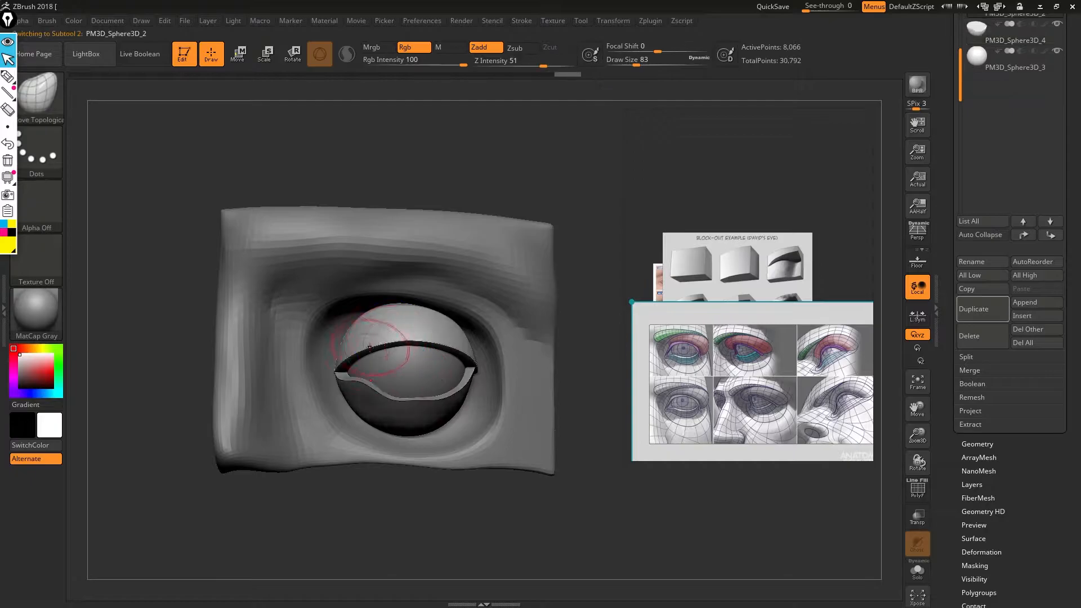
Adjust the upper eyelid's edge so its arch peaks toward the nose side.
{"action": "left_click_drag", "start_coordinate": [459, 351], "coordinate": [457, 344]}
{"action": "left_click_drag", "start_coordinate": [169, 377], "coordinate": [183, 389]}
{"action": "left_click_drag", "start_coordinate": [362, 338], "coordinate": [364, 334]}
{"action": "mouse_move", "coordinate": [194, 366]}
{"action": "left_mouse_down"}
{"action": "mouse_move", "coordinate": [162, 374]}
{"action": "mouse_move", "coordinate": [175, 371]}
{"action": "left_mouse_up"}
Annotate the slant from the upper to the lower eyelid in the side view.
{"action": "left_click", "coordinate": [8, 77]}
{"action": "left_click_drag", "start_coordinate": [404, 320], "coordinate": [416, 338]}
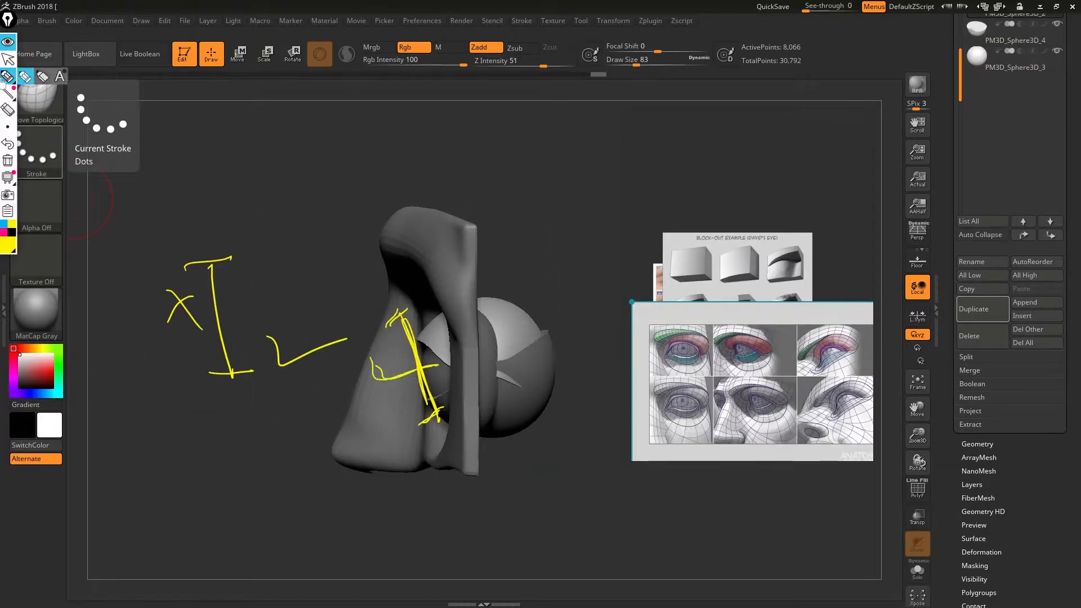
{"action": "left_click", "coordinate": [5, 59]}
{"action": "left_click_drag", "start_coordinate": [141, 355], "coordinate": [195, 355]}
Mark the diagonal between the eyelids' high and low points, and bring up the concave and convex eyelid reference.
{"action": "left_click", "coordinate": [8, 76]}
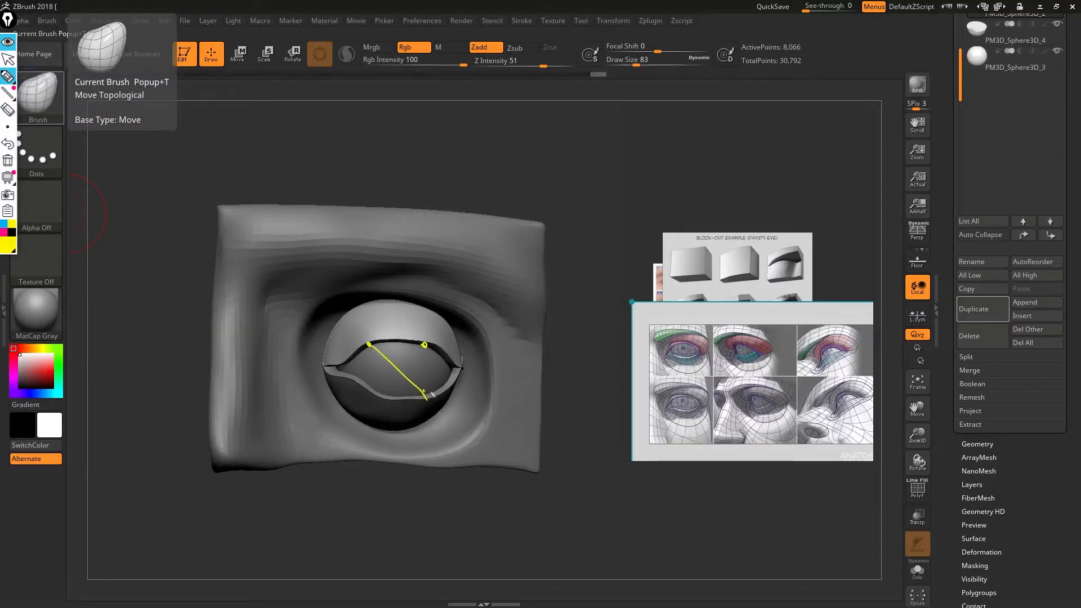
{"action": "key", "text": "Right"}
{"action": "key", "text": "Right"}
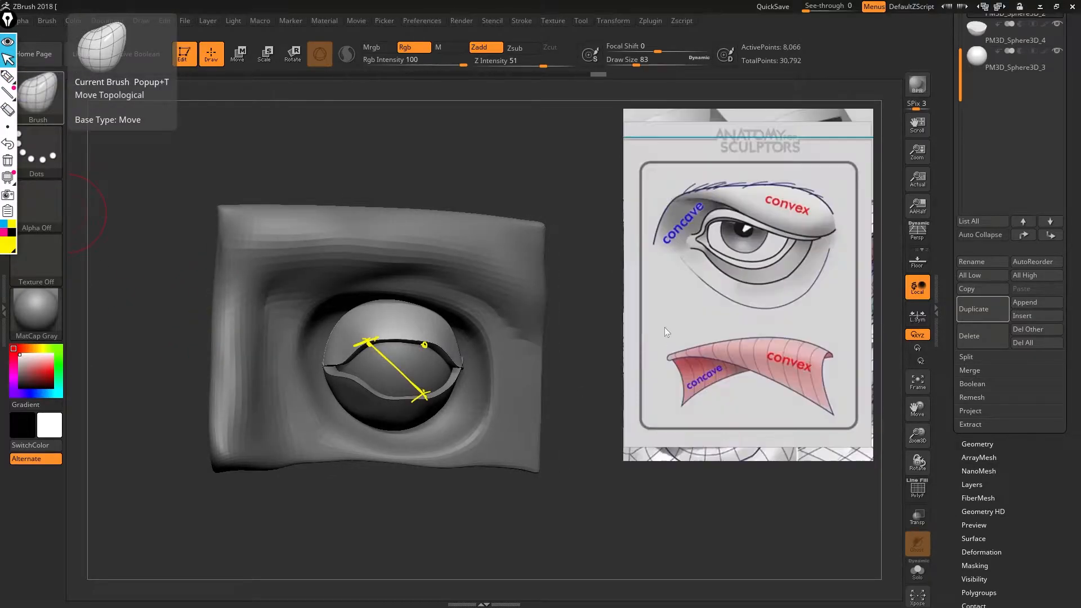
Clear the diagonal annotation and make the lower eyelid the active subtool.
{"action": "left_click", "coordinate": [8, 76]}
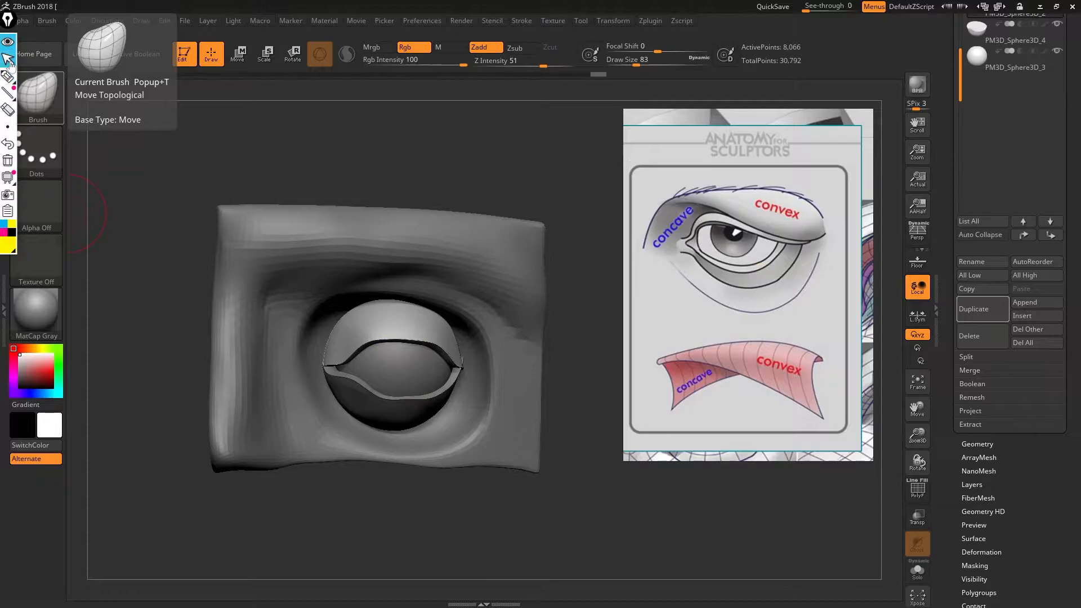
{"action": "left_click", "coordinate": [7, 59]}
{"action": "left_click_drag", "start_coordinate": [162, 343], "coordinate": [475, 316]}
{"action": "left_click_drag", "start_coordinate": [169, 293], "coordinate": [225, 406]}
{"action": "left_click", "coordinate": [363, 388], "text": "alt"}
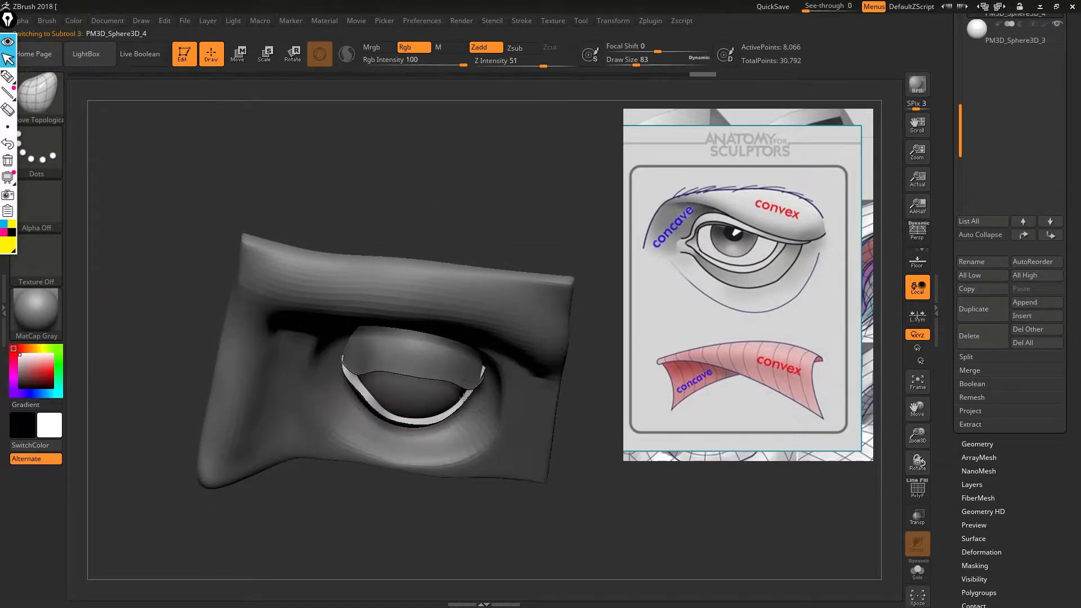
Merge the upper and lower eyelids down into the socket subtool and quick-save the project.
{"action": "left_click_drag", "start_coordinate": [360, 387], "coordinate": [325, 330]}
{"action": "left_click_drag", "start_coordinate": [948, 65], "coordinate": [948, 28]}
{"action": "left_click_drag", "start_coordinate": [1076, 182], "coordinate": [1078, 203]}
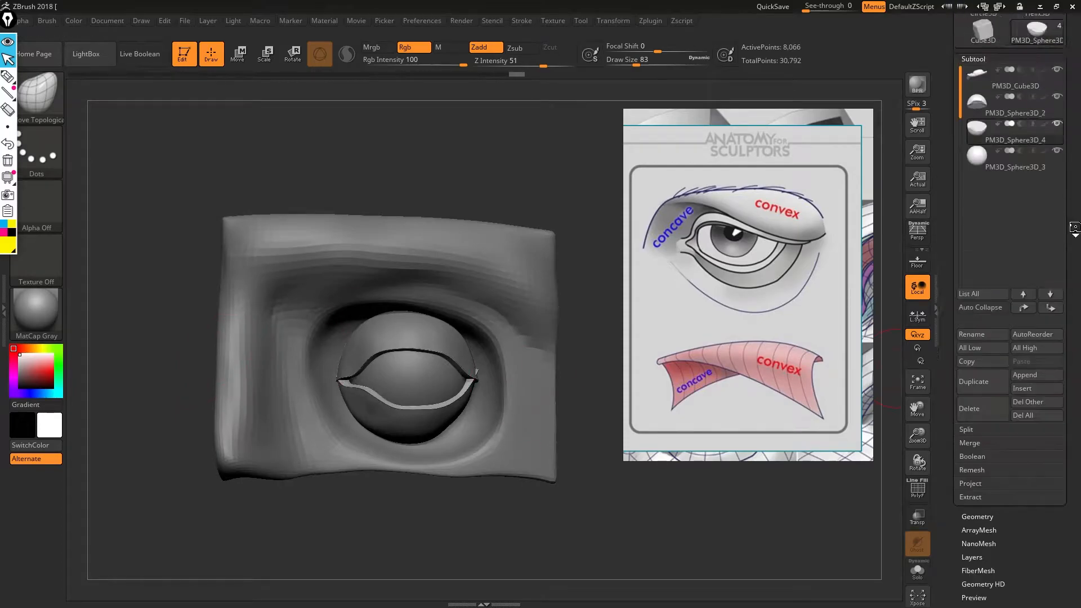
{"action": "left_click", "coordinate": [1013, 30]}
{"action": "left_click_drag", "start_coordinate": [1062, 355], "coordinate": [1062, 403]}
{"action": "left_click", "coordinate": [970, 440]}
{"action": "left_click", "coordinate": [978, 451]}
{"action": "left_click", "coordinate": [978, 452]}
{"action": "left_click_drag", "start_coordinate": [121, 426], "coordinate": [150, 413]}
{"action": "key", "text": "9"}
Try to fuse the merged socket and eyelids with DynaMesh at resolution 128.
{"action": "left_click_drag", "start_coordinate": [1071, 396], "coordinate": [1072, 374]}
{"action": "left_click", "coordinate": [978, 517]}
{"action": "left_click", "coordinate": [977, 159]}
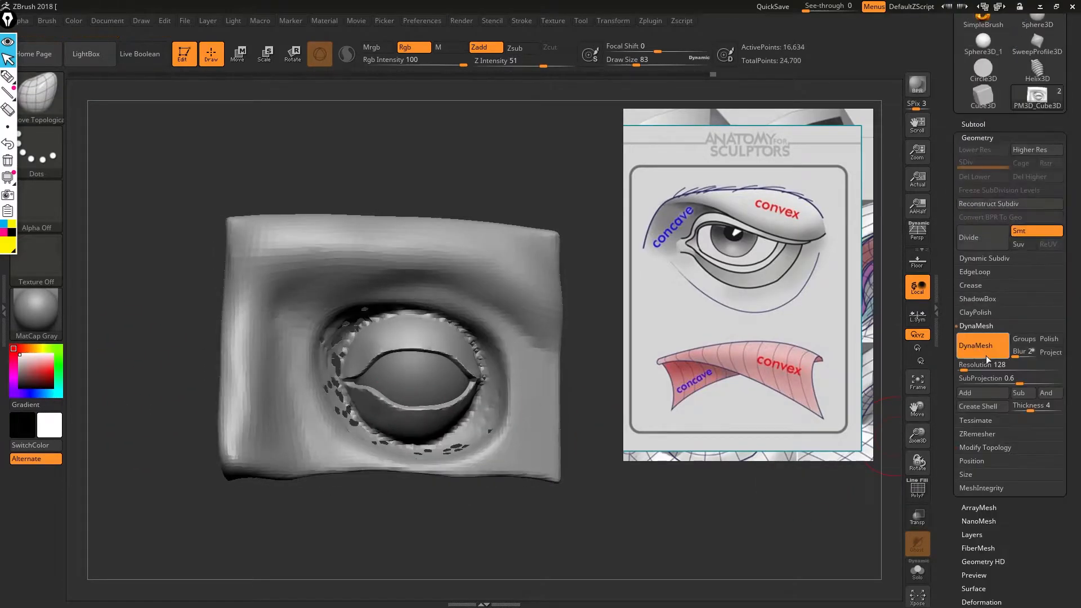
Edit the edges of the merged socket and eyelids with the ZModeler brush.
{"action": "key", "text": "b"}
{"action": "key", "text": "z"}
{"action": "key", "text": "m"}
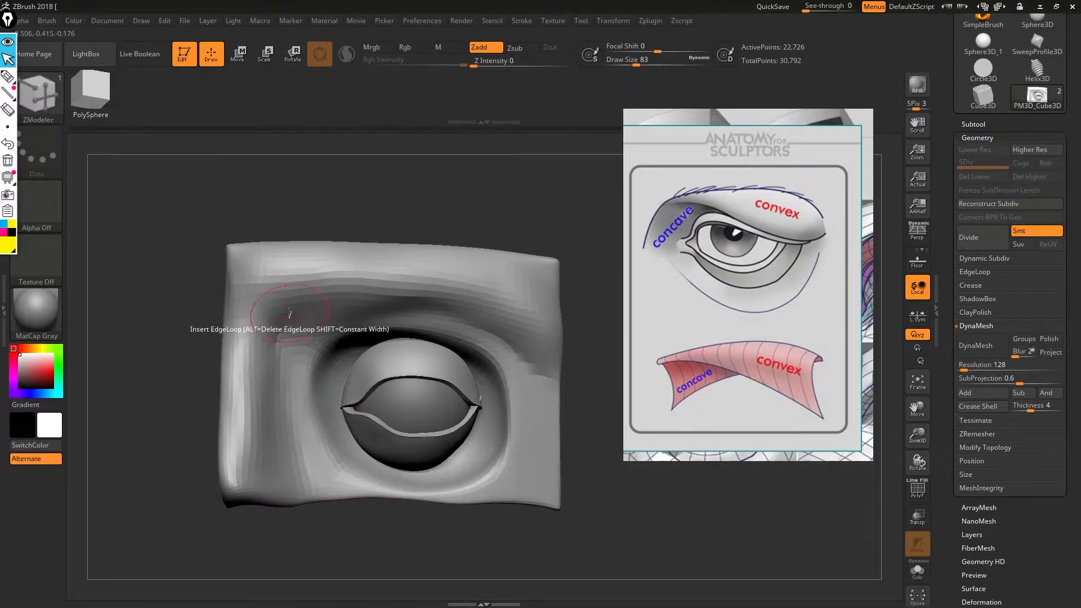
{"action": "key", "text": "space"}
{"action": "left_click", "coordinate": [171, 240]}
{"action": "left_click", "coordinate": [189, 299]}
{"action": "left_click_drag", "start_coordinate": [137, 286], "coordinate": [98, 321]}
{"action": "left_click_drag", "start_coordinate": [278, 289], "coordinate": [265, 248]}
{"action": "left_click_drag", "start_coordinate": [231, 307], "coordinate": [279, 339]}
Adjust the socket with the Move Topological brush and fuse it with the eyelids using DynaMesh at resolution 128.
{"action": "key", "text": "b"}
{"action": "key", "text": "m"}
{"action": "key", "text": "t"}
{"action": "mouse_move", "coordinate": [135, 255]}
{"action": "left_mouse_down"}
{"action": "mouse_move", "coordinate": [186, 248]}
{"action": "mouse_move", "coordinate": [140, 281]}
{"action": "left_mouse_up"}
{"action": "mouse_move", "coordinate": [152, 333]}
{"action": "left_mouse_down"}
{"action": "mouse_move", "coordinate": [135, 336]}
{"action": "mouse_move", "coordinate": [231, 338]}
{"action": "mouse_move", "coordinate": [141, 338]}
{"action": "left_mouse_up"}
{"action": "left_click", "coordinate": [980, 351]}
Annotate the area above the upper eyelid on the fused mesh.
{"action": "left_click", "coordinate": [7, 76]}
{"action": "left_click_drag", "start_coordinate": [363, 251], "coordinate": [389, 262]}
{"action": "left_click_drag", "start_coordinate": [149, 341], "coordinate": [173, 334]}
{"action": "left_click_drag", "start_coordinate": [150, 338], "coordinate": [194, 333]}
{"action": "left_click", "coordinate": [7, 76]}
{"action": "left_click_drag", "start_coordinate": [272, 345], "coordinate": [319, 345]}
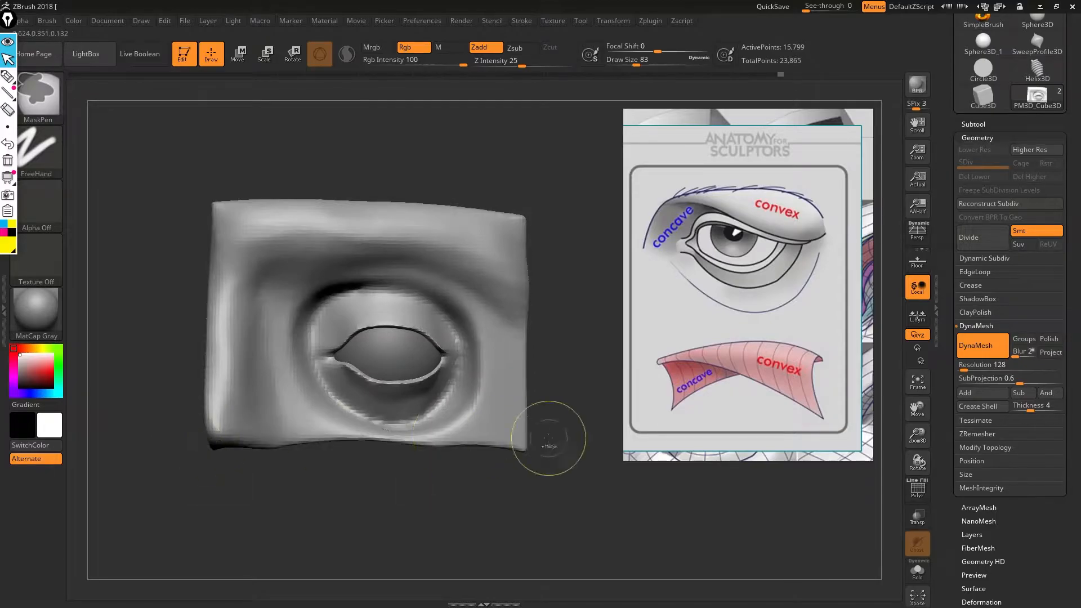
Refine the inner corner of the eye with the Move Topological brush at a smaller draw size and smooth it.
{"action": "left_click_drag", "start_coordinate": [541, 438], "coordinate": [157, 492], "text": "ctrl"}
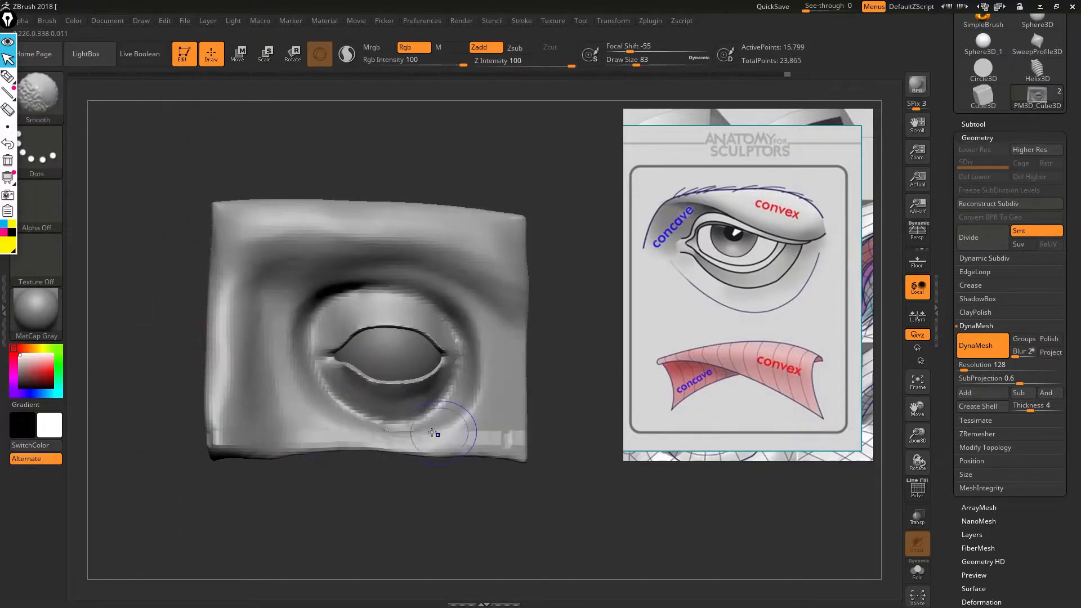
{"action": "key", "text": "b"}
{"action": "key", "text": "m"}
{"action": "key", "text": "t"}
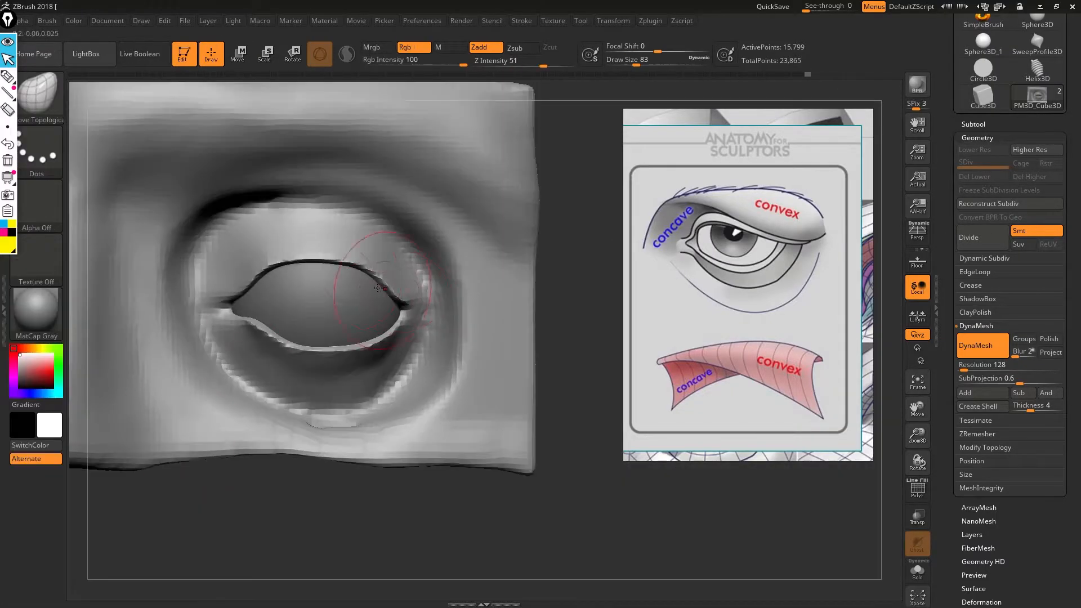
{"action": "mouse_move", "coordinate": [349, 484]}
{"action": "left_mouse_down"}
{"action": "mouse_move", "coordinate": [253, 468]}
{"action": "mouse_move", "coordinate": [338, 478]}
{"action": "left_mouse_up"}
{"action": "key", "text": "bracketleft"}
{"action": "left_click_drag", "start_coordinate": [215, 331], "coordinate": [225, 332]}
{"action": "left_click_drag", "start_coordinate": [338, 507], "coordinate": [254, 495]}
{"action": "left_click_drag", "start_coordinate": [223, 331], "coordinate": [238, 340], "text": "shift"}
Sharpen the eyelid forms with the DamStandard and Pinch brushes and smooth the area around the lower eyelid.
{"action": "mouse_move", "coordinate": [254, 507]}
{"action": "left_mouse_down"}
{"action": "mouse_move", "coordinate": [161, 517]}
{"action": "mouse_move", "coordinate": [175, 517]}
{"action": "left_mouse_up"}
{"action": "key", "text": "b"}
{"action": "key", "text": "d"}
{"action": "key", "text": "s"}
{"action": "mouse_move", "coordinate": [393, 316]}
{"action": "left_mouse_down"}
{"action": "mouse_move", "coordinate": [415, 322]}
{"action": "mouse_move", "coordinate": [307, 267]}
{"action": "left_mouse_up"}
{"action": "mouse_move", "coordinate": [315, 519]}
{"action": "left_mouse_down"}
{"action": "mouse_move", "coordinate": [318, 496]}
{"action": "mouse_move", "coordinate": [316, 523]}
{"action": "left_mouse_up"}
{"action": "mouse_move", "coordinate": [253, 346]}
{"action": "left_mouse_down"}
{"action": "mouse_move", "coordinate": [315, 357]}
{"action": "mouse_move", "coordinate": [378, 338]}
{"action": "left_mouse_up"}
{"action": "mouse_move", "coordinate": [293, 507]}
{"action": "left_mouse_down", "text": "alt"}
{"action": "mouse_move", "coordinate": [256, 451]}
{"action": "mouse_move", "coordinate": [217, 442]}
{"action": "mouse_move", "coordinate": [245, 475]}
{"action": "left_mouse_up", "text": "alt"}
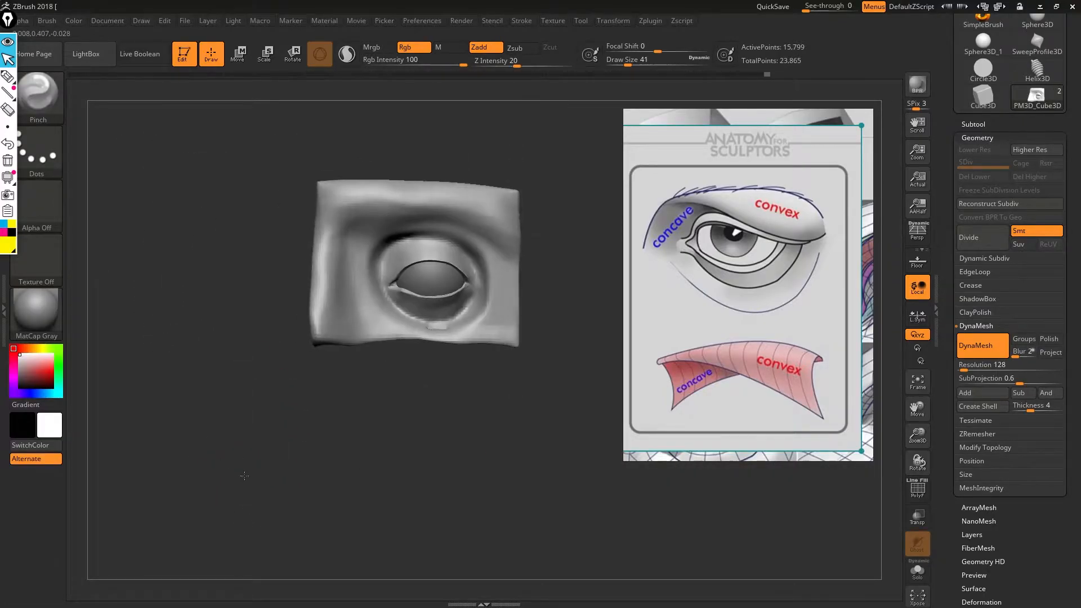
{"action": "left_click_drag", "start_coordinate": [410, 292], "coordinate": [420, 296], "text": "shift"}
Retopologize the socket mesh with ZRemesher at a target polygon count of 5.
{"action": "left_click_drag", "start_coordinate": [349, 479], "coordinate": [360, 502], "text": "alt"}
{"action": "mouse_move", "coordinate": [360, 499]}
{"action": "left_mouse_down"}
{"action": "mouse_move", "coordinate": [243, 487]}
{"action": "mouse_move", "coordinate": [163, 451]}
{"action": "left_mouse_up"}
{"action": "left_click", "coordinate": [978, 433]}
{"action": "left_click", "coordinate": [978, 272]}
Reshape the brow ridge with the Move Topological brush, using a draw size of 187.
{"action": "key", "text": "space"}
{"action": "key", "text": "b"}
{"action": "key", "text": "m"}
{"action": "key", "text": "t"}
{"action": "mouse_move", "coordinate": [289, 225]}
{"action": "left_mouse_down"}
{"action": "mouse_move", "coordinate": [289, 239]}
{"action": "mouse_move", "coordinate": [320, 257]}
{"action": "left_mouse_up"}
{"action": "key", "text": "space"}
{"action": "left_click_drag", "start_coordinate": [451, 259], "coordinate": [451, 245]}
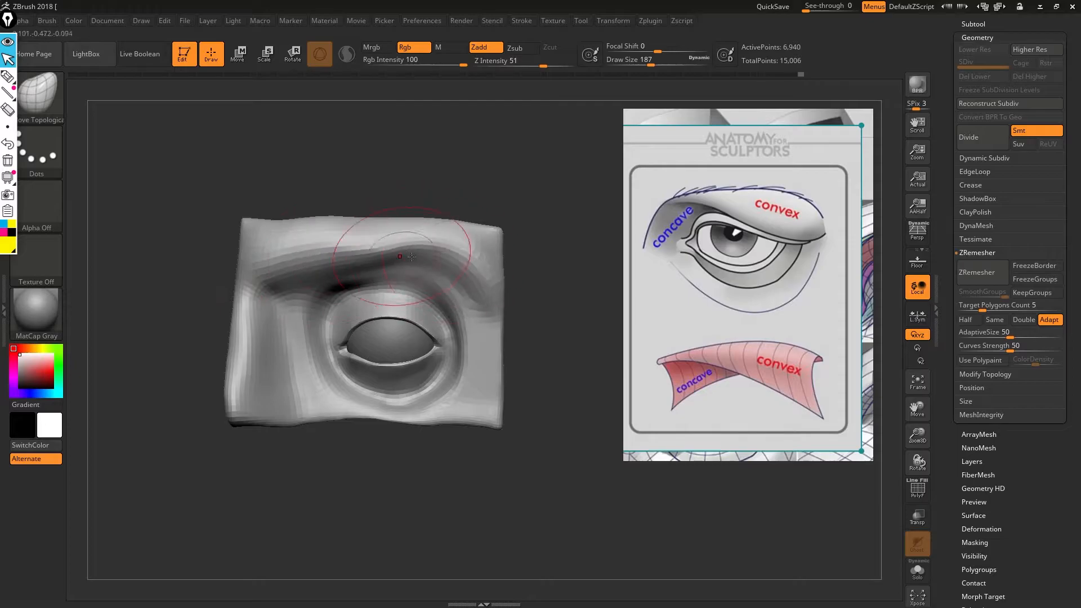
Shape the outer side of the socket around the eyeball in side view with Move Topological at draw size 136.
{"action": "left_click_drag", "start_coordinate": [349, 484], "coordinate": [496, 484]}
{"action": "left_click_drag", "start_coordinate": [500, 331], "coordinate": [489, 331]}
{"action": "left_click_drag", "start_coordinate": [485, 484], "coordinate": [361, 484]}
{"action": "left_click_drag", "start_coordinate": [352, 394], "coordinate": [344, 394]}
{"action": "left_click_drag", "start_coordinate": [394, 479], "coordinate": [293, 478]}
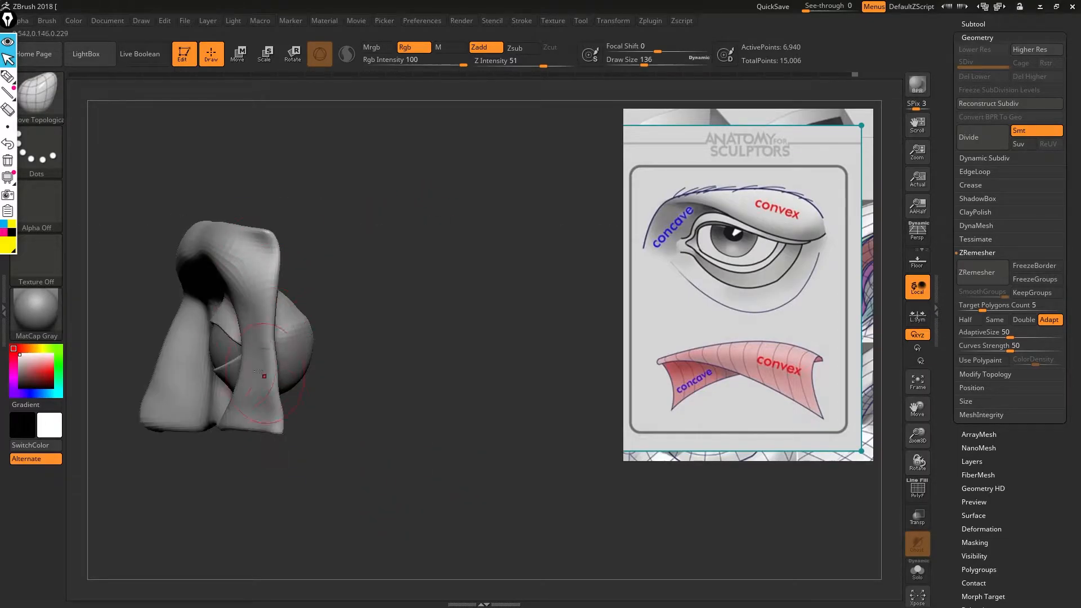
{"action": "left_click_drag", "start_coordinate": [274, 302], "coordinate": [269, 307]}
{"action": "left_click_drag", "start_coordinate": [406, 478], "coordinate": [338, 479]}
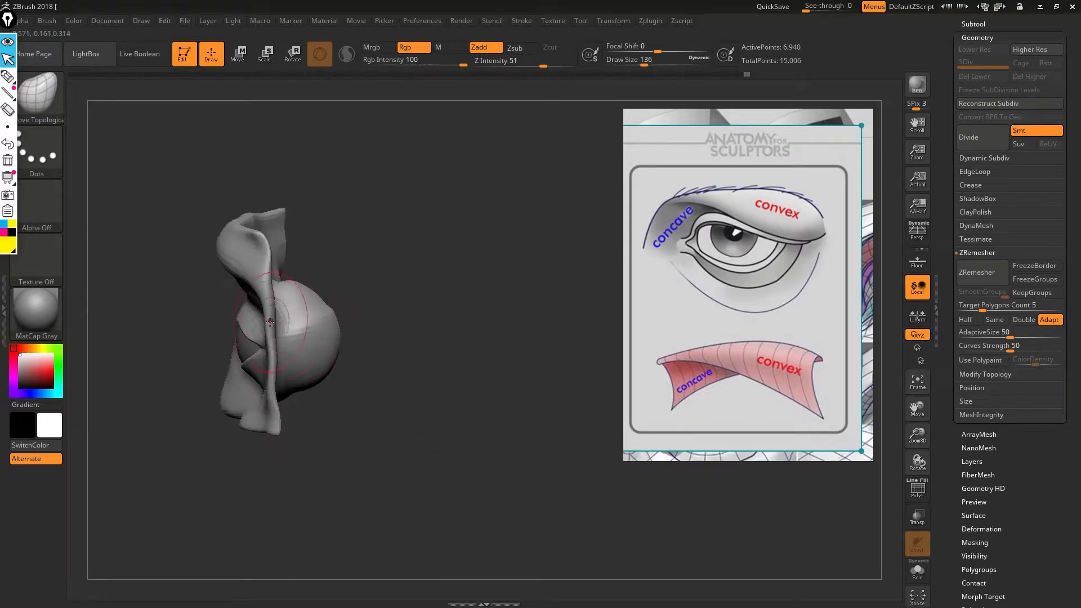
{"action": "mouse_move", "coordinate": [330, 405]}
{"action": "left_mouse_down"}
{"action": "mouse_move", "coordinate": [428, 416]}
{"action": "mouse_move", "coordinate": [535, 453]}
{"action": "left_mouse_up"}
{"action": "left_click_drag", "start_coordinate": [386, 224], "coordinate": [388, 237]}
{"action": "mouse_move", "coordinate": [541, 473]}
{"action": "left_mouse_down"}
{"action": "mouse_move", "coordinate": [496, 472]}
{"action": "mouse_move", "coordinate": [524, 496]}
{"action": "left_mouse_up"}
{"action": "left_click_drag", "start_coordinate": [569, 451], "coordinate": [543, 446]}
Adjust the outer edge of the socket mesh with the Move gizmo, clear the mask and return to Draw mode.
{"action": "left_click", "coordinate": [239, 54]}
{"action": "left_click_drag", "start_coordinate": [299, 206], "coordinate": [220, 210]}
{"action": "left_click_drag", "start_coordinate": [211, 338], "coordinate": [427, 354]}
{"action": "left_click_drag", "start_coordinate": [507, 367], "coordinate": [434, 366]}
{"action": "left_click_drag", "start_coordinate": [366, 333], "coordinate": [389, 341], "text": "alt"}
{"action": "mouse_move", "coordinate": [298, 327]}
{"action": "left_mouse_down"}
{"action": "mouse_move", "coordinate": [219, 318]}
{"action": "mouse_move", "coordinate": [157, 282]}
{"action": "left_mouse_up"}
{"action": "key", "text": "q"}
{"action": "key", "text": "w"}
{"action": "key", "text": "q"}
{"action": "left_click_drag", "start_coordinate": [269, 203], "coordinate": [533, 482], "text": "ctrl"}
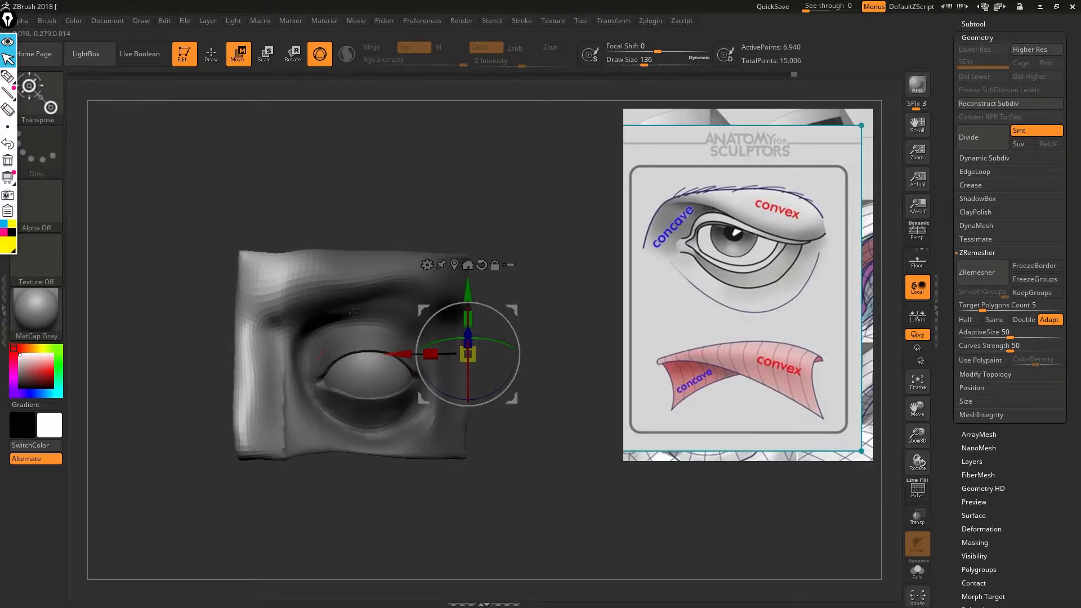
{"action": "key", "text": "q"}
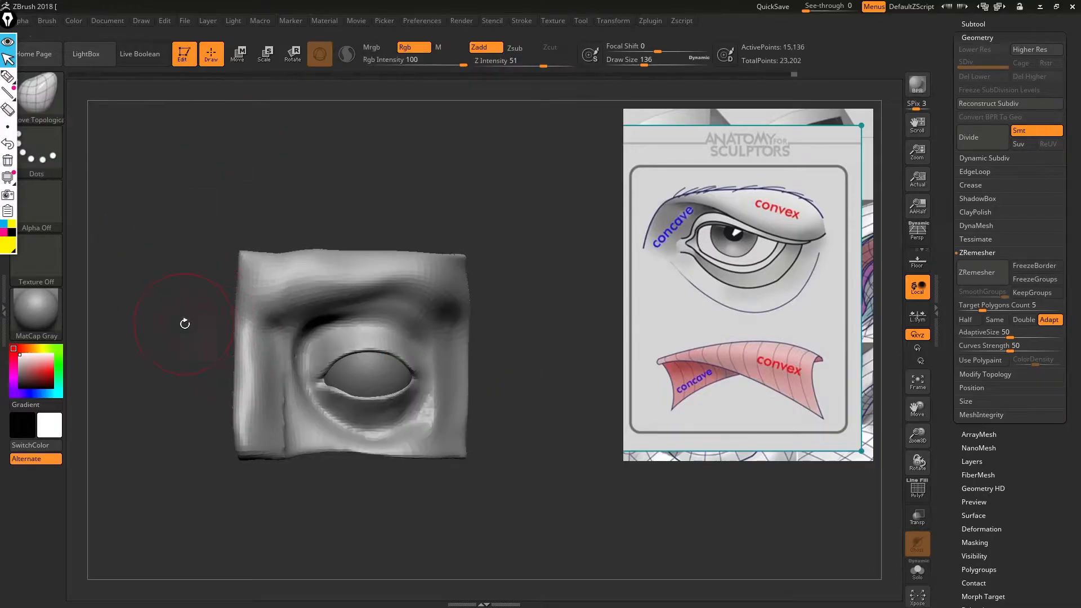
Undo the last remesh and reshape the nose side of the socket with Move Topological at draw size 108.
{"action": "left_click_drag", "start_coordinate": [200, 254], "coordinate": [198, 285], "text": "alt"}
{"action": "left_click_drag", "start_coordinate": [307, 344], "coordinate": [286, 347]}
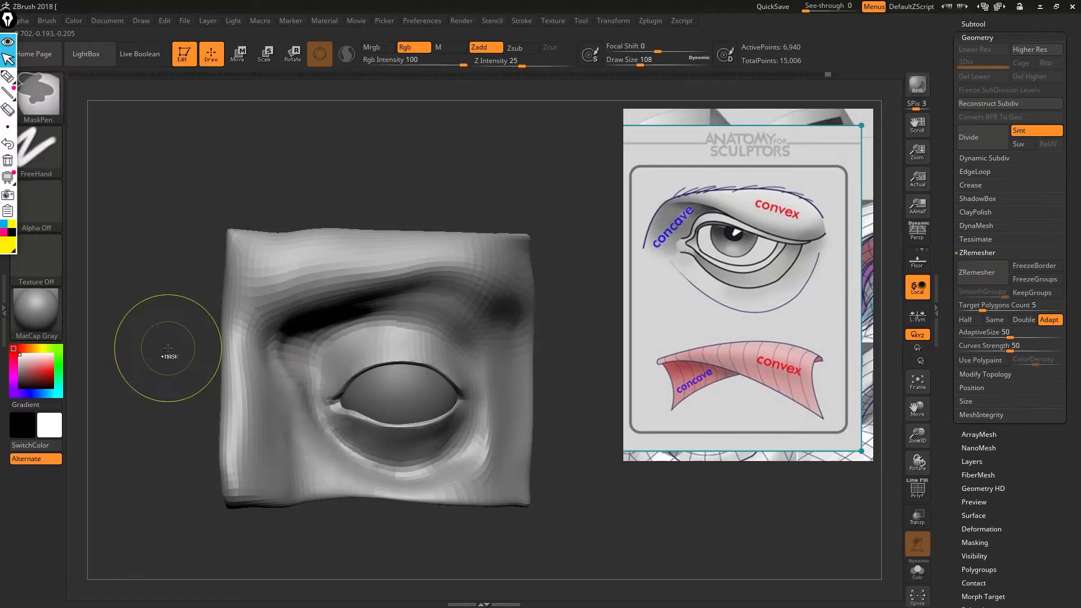
{"action": "key", "text": "ctrl+z"}
{"action": "mouse_move", "coordinate": [107, 323]}
{"action": "left_mouse_down"}
{"action": "mouse_move", "coordinate": [186, 332]}
{"action": "mouse_move", "coordinate": [135, 338]}
{"action": "left_mouse_up"}
{"action": "left_click_drag", "start_coordinate": [223, 346], "coordinate": [211, 349]}
{"action": "left_click_drag", "start_coordinate": [236, 442], "coordinate": [225, 448]}
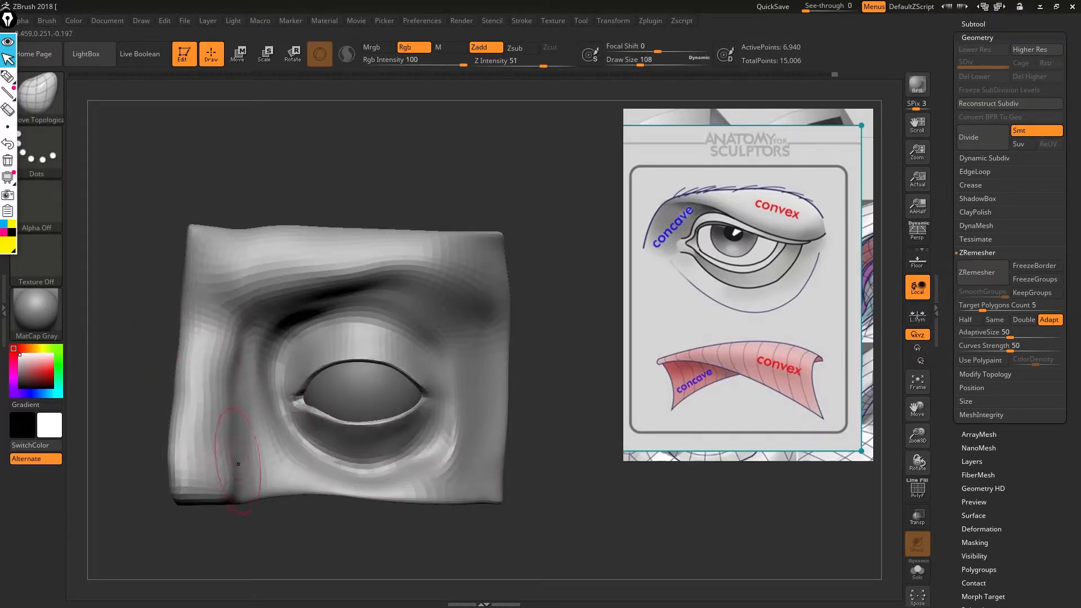
{"action": "left_click_drag", "start_coordinate": [240, 389], "coordinate": [234, 338]}
Build up the convex fold between the brow and the outer upper eyelid with ClayBuildup and smooth it.
{"action": "left_click_drag", "start_coordinate": [113, 321], "coordinate": [209, 324]}
{"action": "left_click_drag", "start_coordinate": [270, 338], "coordinate": [185, 338]}
{"action": "key", "text": "b"}
{"action": "key", "text": "c"}
{"action": "key", "text": "b"}
{"action": "left_click_drag", "start_coordinate": [192, 268], "coordinate": [315, 254]}
{"action": "left_click_drag", "start_coordinate": [552, 316], "coordinate": [474, 318]}
{"action": "mouse_move", "coordinate": [490, 271]}
{"action": "left_mouse_down"}
{"action": "mouse_move", "coordinate": [423, 254]}
{"action": "mouse_move", "coordinate": [456, 260]}
{"action": "left_mouse_up"}
{"action": "left_click_drag", "start_coordinate": [530, 360], "coordinate": [597, 360]}
{"action": "mouse_move", "coordinate": [394, 253]}
{"action": "left_mouse_down", "text": "shift"}
{"action": "mouse_move", "coordinate": [346, 251]}
{"action": "mouse_move", "coordinate": [408, 252]}
{"action": "left_mouse_up", "text": "shift"}
{"action": "left_click_drag", "start_coordinate": [518, 360], "coordinate": [563, 360]}
{"action": "mouse_move", "coordinate": [338, 261]}
{"action": "left_mouse_down", "text": "shift"}
{"action": "mouse_move", "coordinate": [183, 292]}
{"action": "mouse_move", "coordinate": [316, 259]}
{"action": "left_mouse_up", "text": "shift"}
{"action": "mouse_move", "coordinate": [479, 383]}
{"action": "left_mouse_down", "text": "alt"}
{"action": "mouse_move", "coordinate": [568, 406]}
{"action": "mouse_move", "coordinate": [490, 413]}
{"action": "left_mouse_up", "text": "alt"}
Extend the upper fold over the outer corner and fill below the lower eyelid with ClayBuildup at draw size 56, then smooth.
{"action": "key", "text": "bracketleft"}
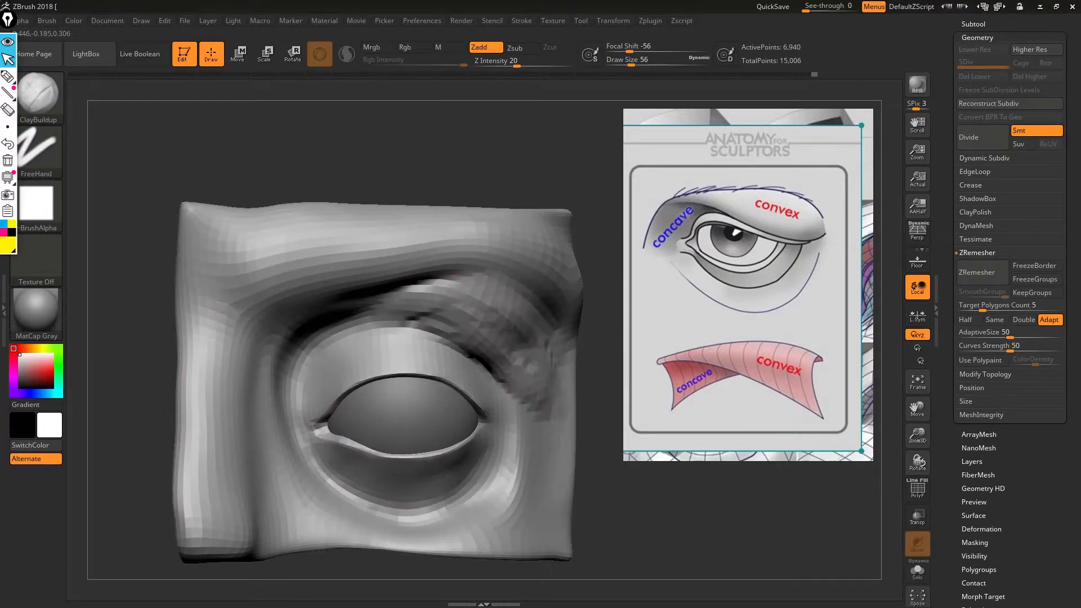
{"action": "mouse_move", "coordinate": [372, 507]}
{"action": "left_mouse_down", "text": "shift"}
{"action": "mouse_move", "coordinate": [487, 479]}
{"action": "mouse_move", "coordinate": [386, 510]}
{"action": "mouse_move", "coordinate": [315, 507]}
{"action": "left_mouse_up", "text": "shift"}
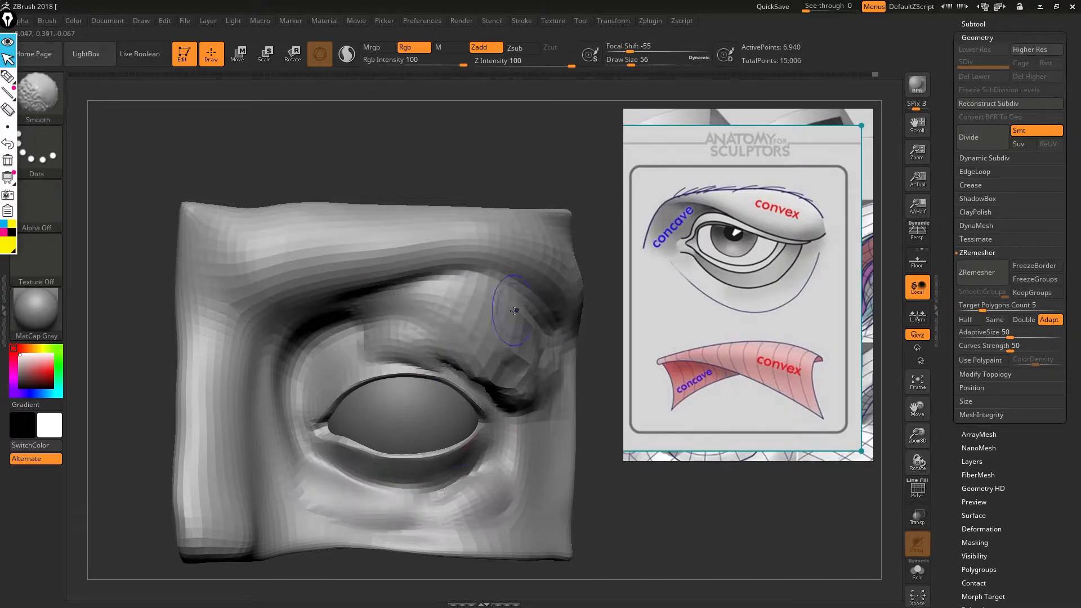
{"action": "mouse_move", "coordinate": [150, 344]}
{"action": "left_mouse_down"}
{"action": "mouse_move", "coordinate": [214, 352]}
{"action": "mouse_move", "coordinate": [169, 346]}
{"action": "mouse_move", "coordinate": [219, 366]}
{"action": "left_mouse_up"}
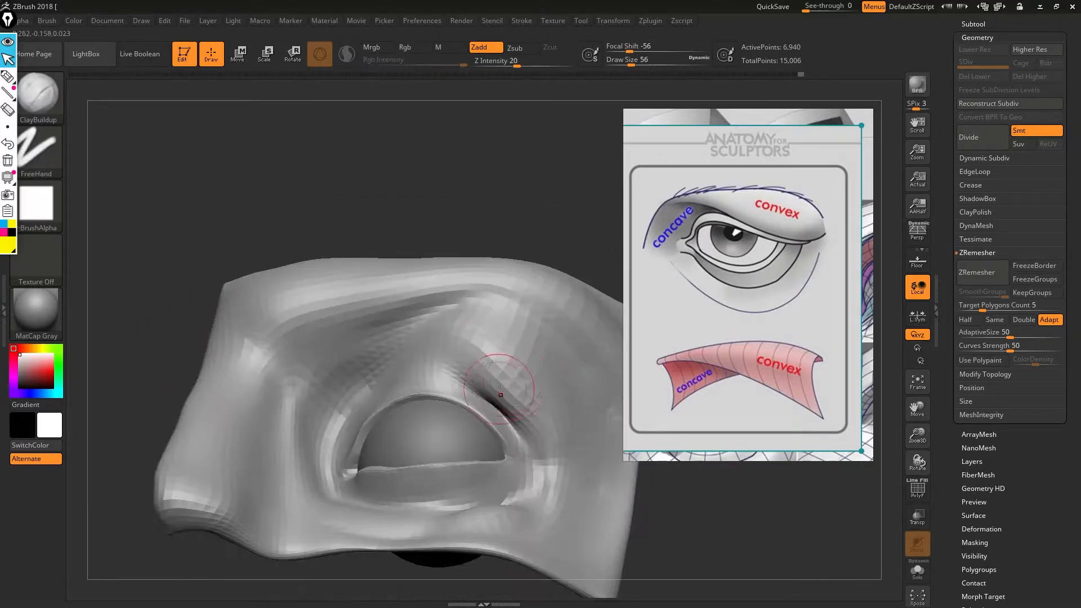
{"action": "left_click_drag", "start_coordinate": [454, 359], "coordinate": [532, 435], "text": "shift"}
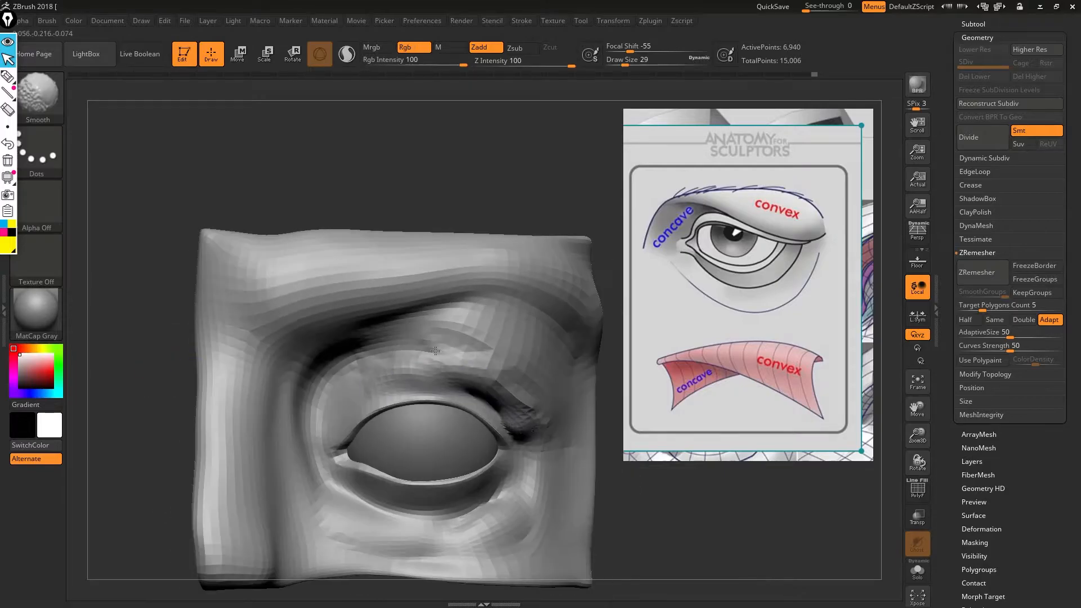
{"action": "left_click_drag", "start_coordinate": [449, 361], "coordinate": [414, 372], "text": "shift"}
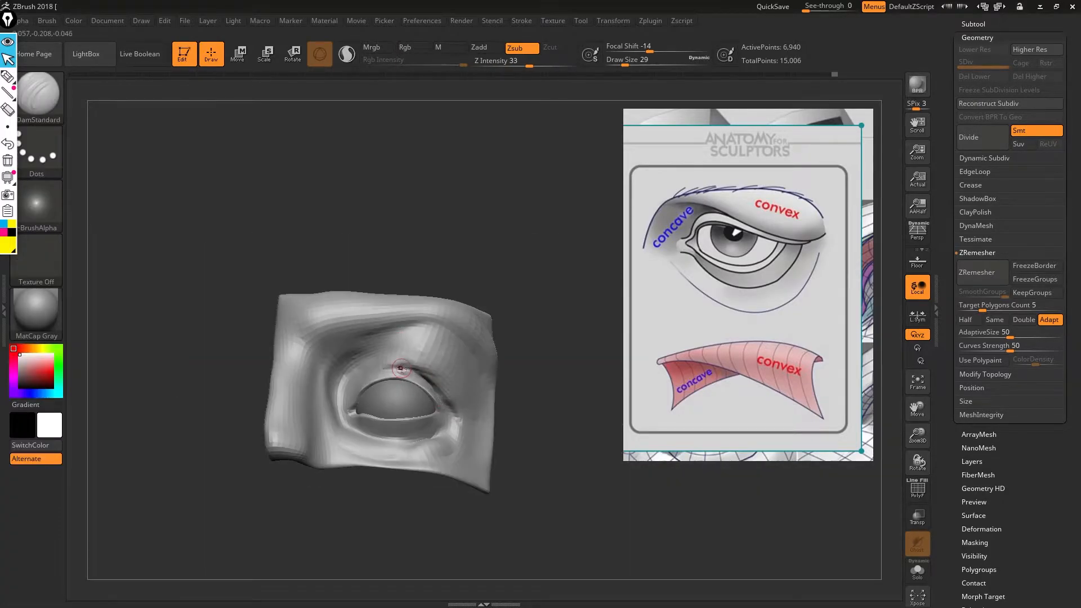
Carve the crease beneath the upper fold from nose side to outer corner with DamStandard at draw size 29, smoothing around it.
{"action": "left_click_drag", "start_coordinate": [226, 368], "coordinate": [230, 361]}
{"action": "left_click_drag", "start_coordinate": [411, 373], "coordinate": [363, 338]}
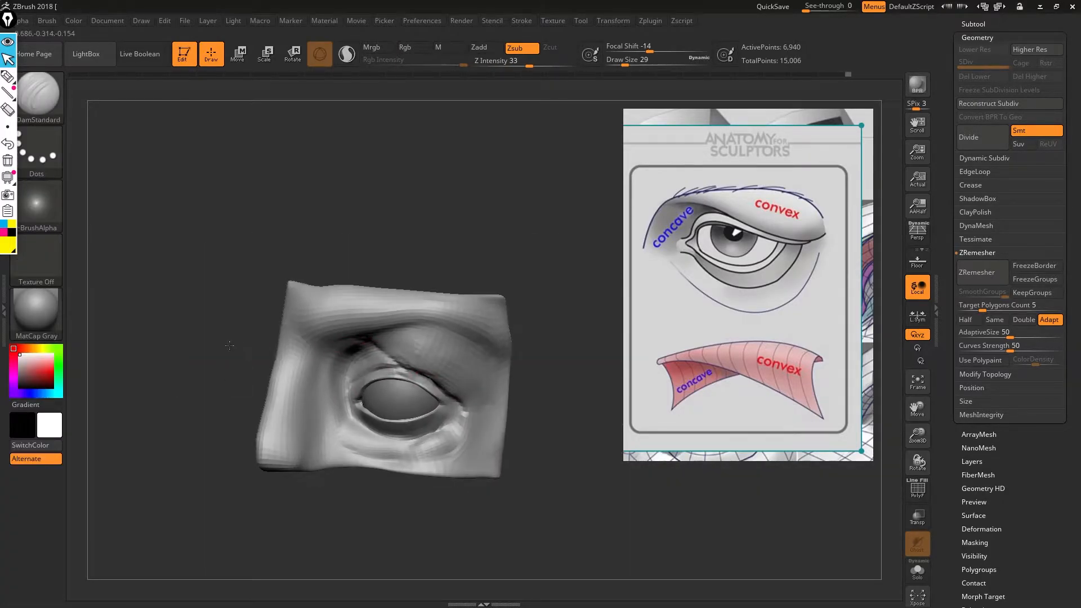
{"action": "left_click_drag", "start_coordinate": [214, 366], "coordinate": [236, 363]}
{"action": "left_click_drag", "start_coordinate": [366, 360], "coordinate": [406, 369], "text": "shift"}
{"action": "left_click_drag", "start_coordinate": [233, 361], "coordinate": [213, 364]}
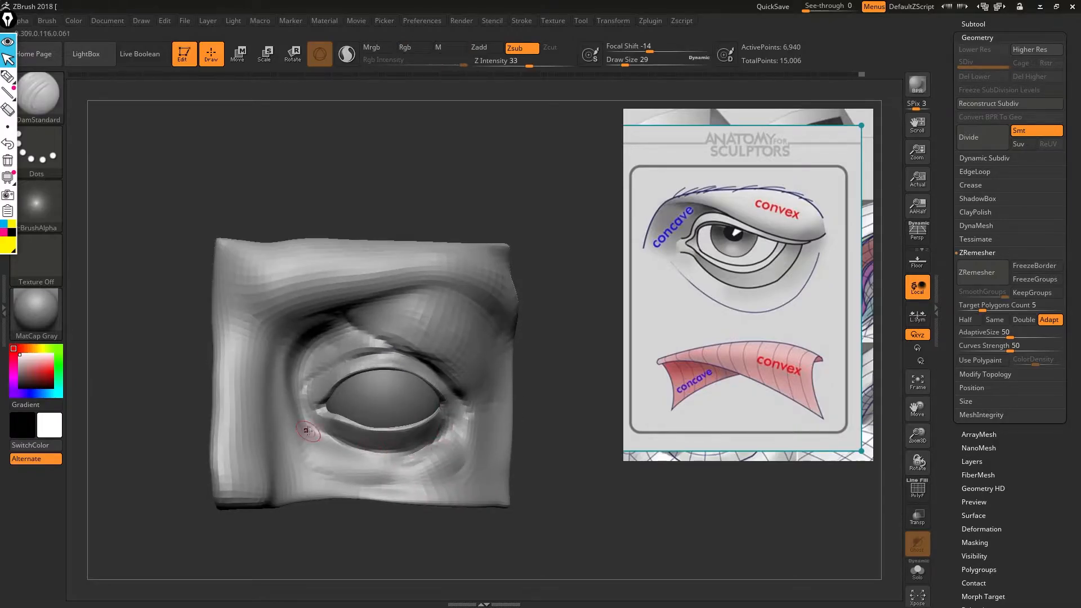
{"action": "key", "text": "shift"}
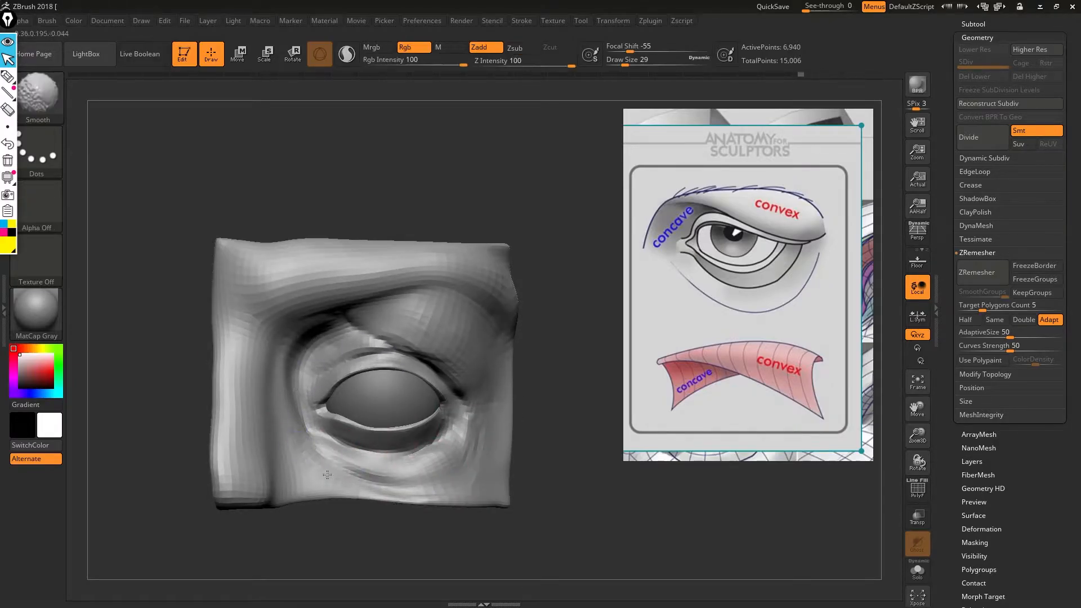
Thicken the eyelid rims with the Inflat brush at draw size 29 and smooth them.
{"action": "key", "text": "b"}
{"action": "key", "text": "i"}
{"action": "key", "text": "n"}
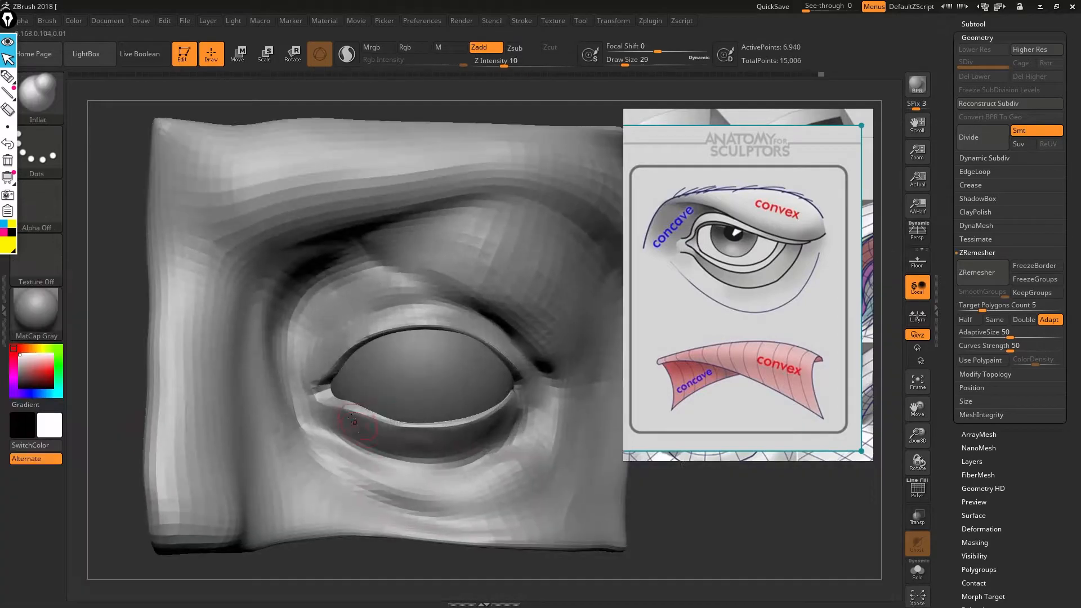
{"action": "left_click_drag", "start_coordinate": [451, 451], "coordinate": [420, 439]}
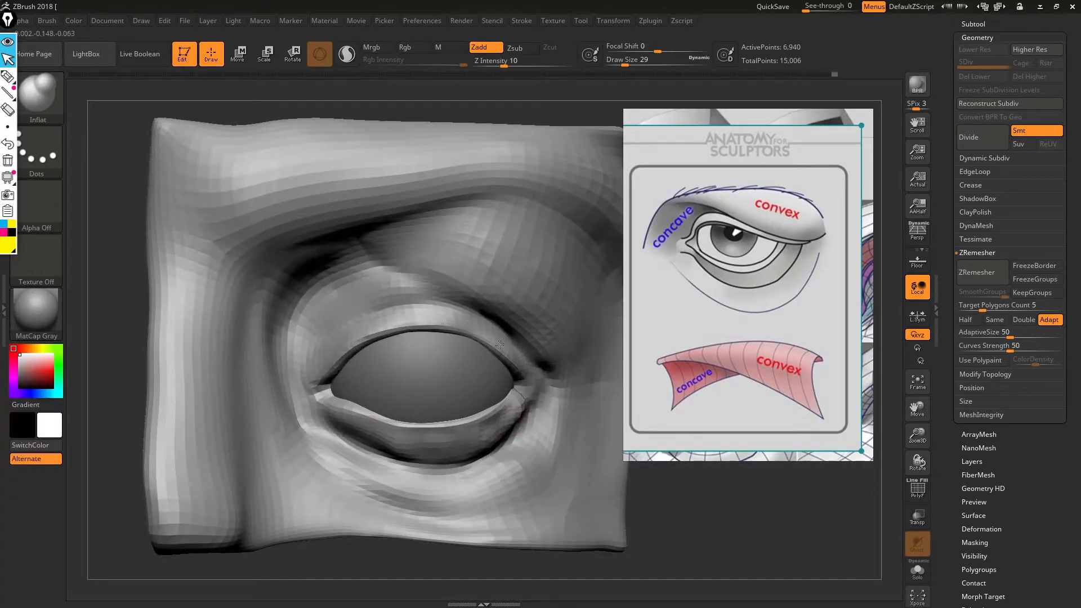
{"action": "key", "text": "shift"}
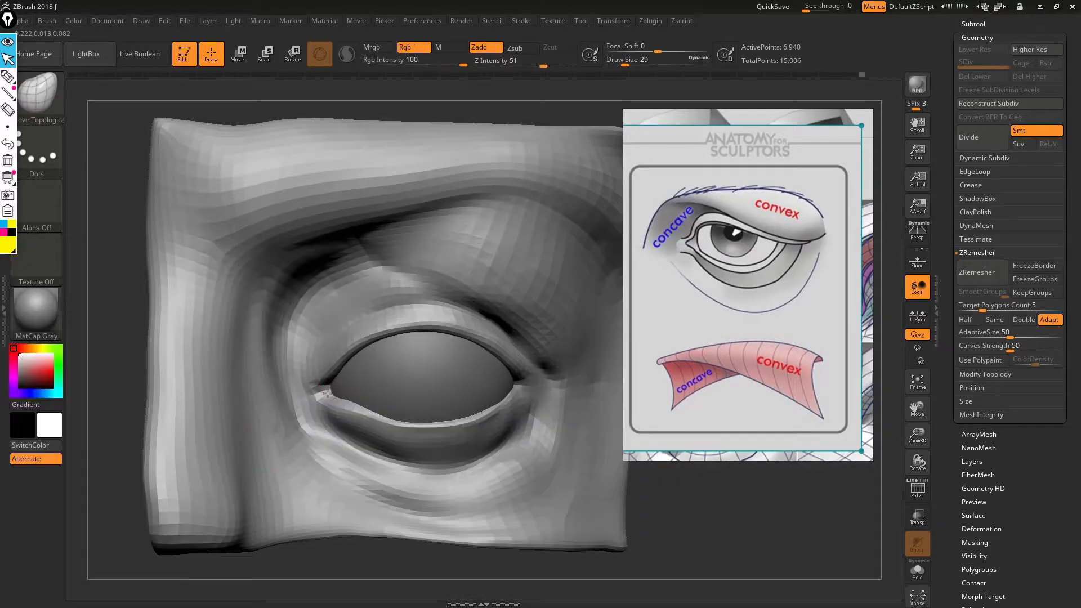
Adjust the outer eye corner and reshape the brow's overall curve with Move Topological, enlarging the draw size to 202.
{"action": "right_click_drag", "start_coordinate": [529, 383], "coordinate": [523, 401]}
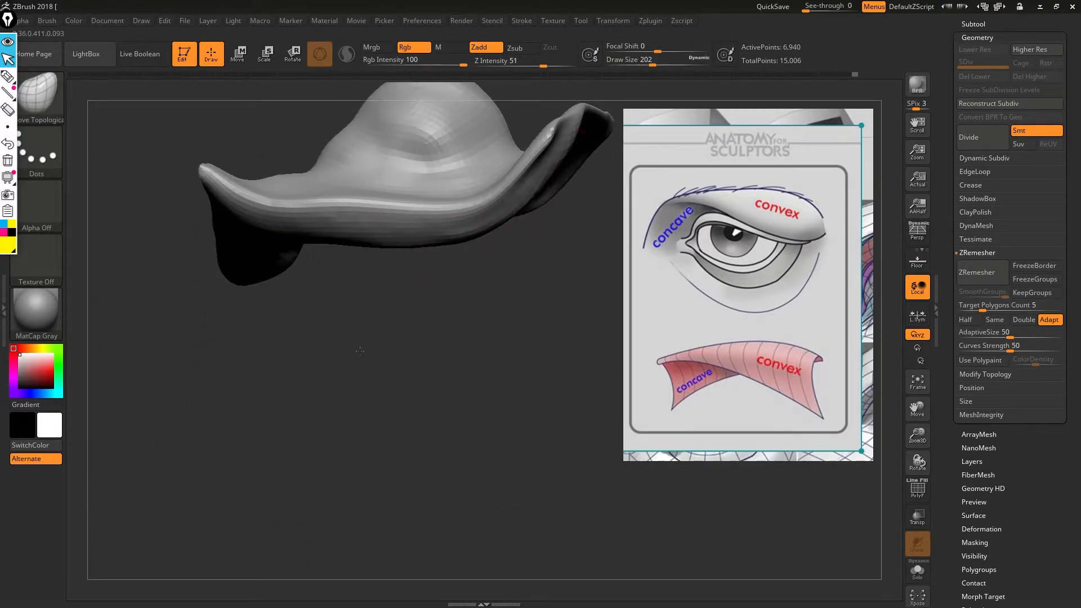
{"action": "right_click_drag", "start_coordinate": [360, 351], "coordinate": [186, 248]}
{"action": "left_click_drag", "start_coordinate": [395, 495], "coordinate": [338, 502]}
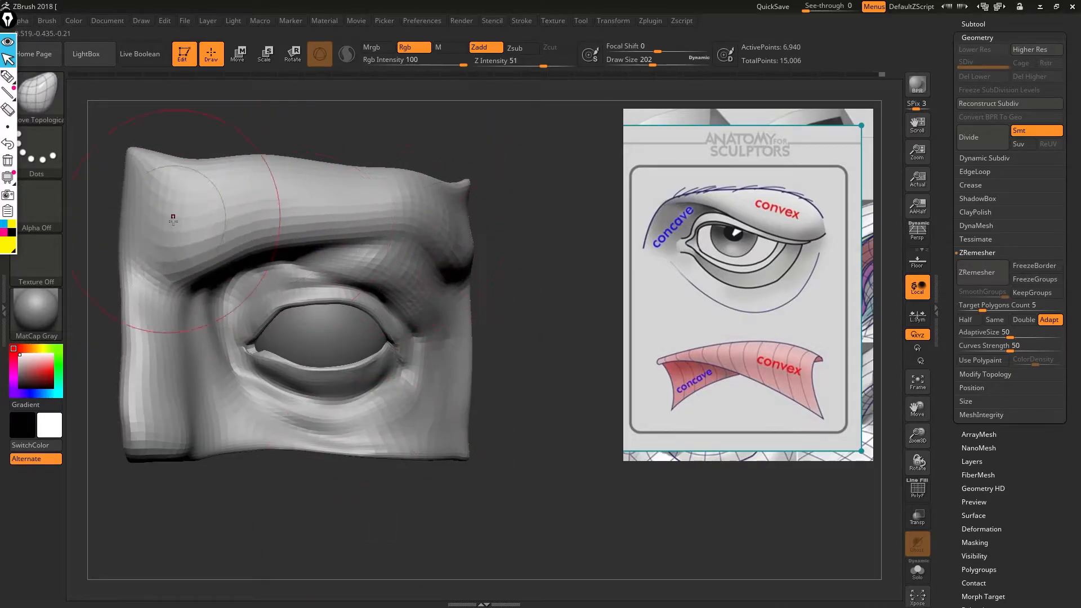
{"action": "left_click_drag", "start_coordinate": [291, 514], "coordinate": [279, 503], "text": "alt"}
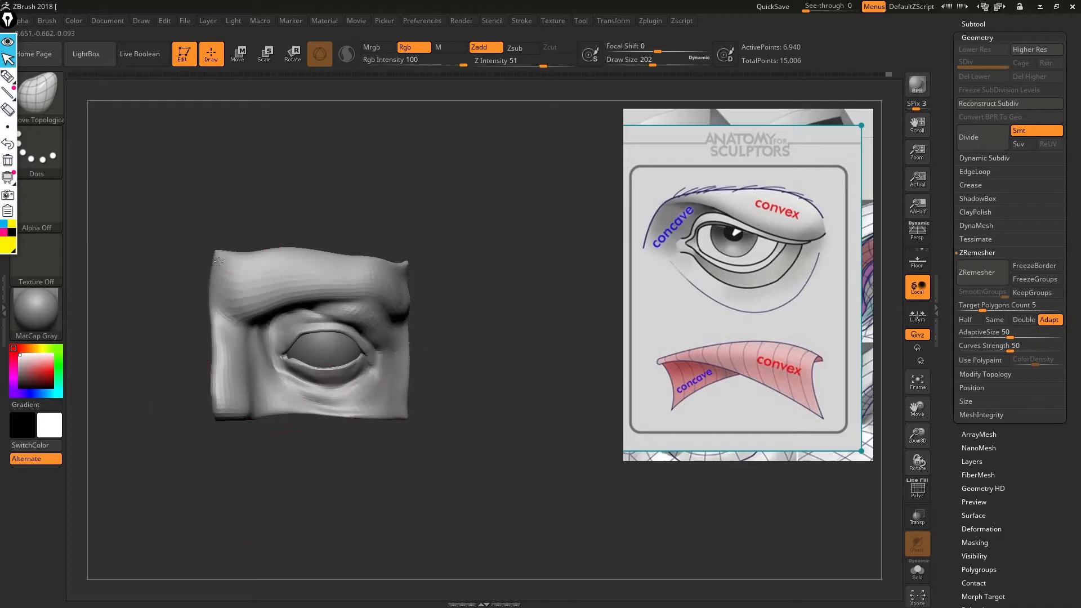
Push the lower nose side inward with the Move Topological brush at draw size 217.
{"action": "mouse_move", "coordinate": [430, 268]}
{"action": "left_mouse_down"}
{"action": "mouse_move", "coordinate": [155, 345]}
{"action": "mouse_move", "coordinate": [197, 292]}
{"action": "mouse_move", "coordinate": [204, 322]}
{"action": "mouse_move", "coordinate": [181, 338]}
{"action": "left_mouse_up"}
{"action": "key", "text": "space"}
{"action": "left_click", "coordinate": [256, 247]}
{"action": "left_click_drag", "start_coordinate": [194, 425], "coordinate": [121, 425]}
{"action": "left_click_drag", "start_coordinate": [246, 426], "coordinate": [262, 423]}
{"action": "mouse_move", "coordinate": [174, 383]}
{"action": "left_mouse_down"}
{"action": "mouse_move", "coordinate": [248, 375]}
{"action": "mouse_move", "coordinate": [215, 397]}
{"action": "left_mouse_up"}
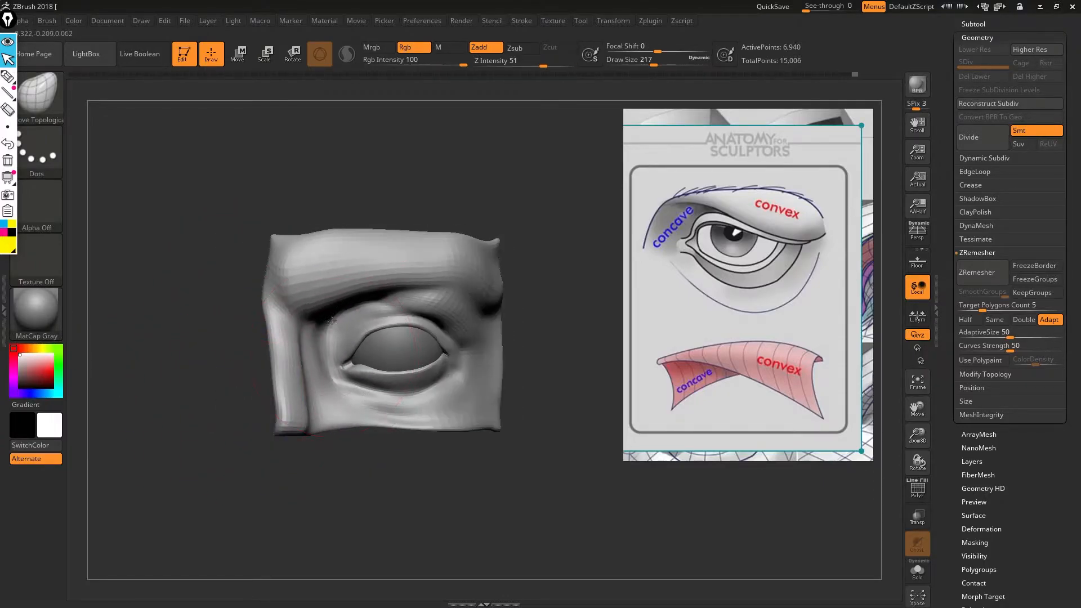
Adjust the eyelids near the inner corner from front and above with Move Topological at draw size 128.
{"action": "mouse_move", "coordinate": [228, 347]}
{"action": "left_mouse_down"}
{"action": "mouse_move", "coordinate": [219, 362]}
{"action": "mouse_move", "coordinate": [210, 315]}
{"action": "left_mouse_up"}
{"action": "key", "text": "space"}
{"action": "left_click", "coordinate": [364, 256]}
{"action": "left_click_drag", "start_coordinate": [197, 394], "coordinate": [202, 440], "text": "alt"}
{"action": "left_click_drag", "start_coordinate": [329, 312], "coordinate": [326, 307]}
{"action": "left_click_drag", "start_coordinate": [217, 451], "coordinate": [217, 521]}
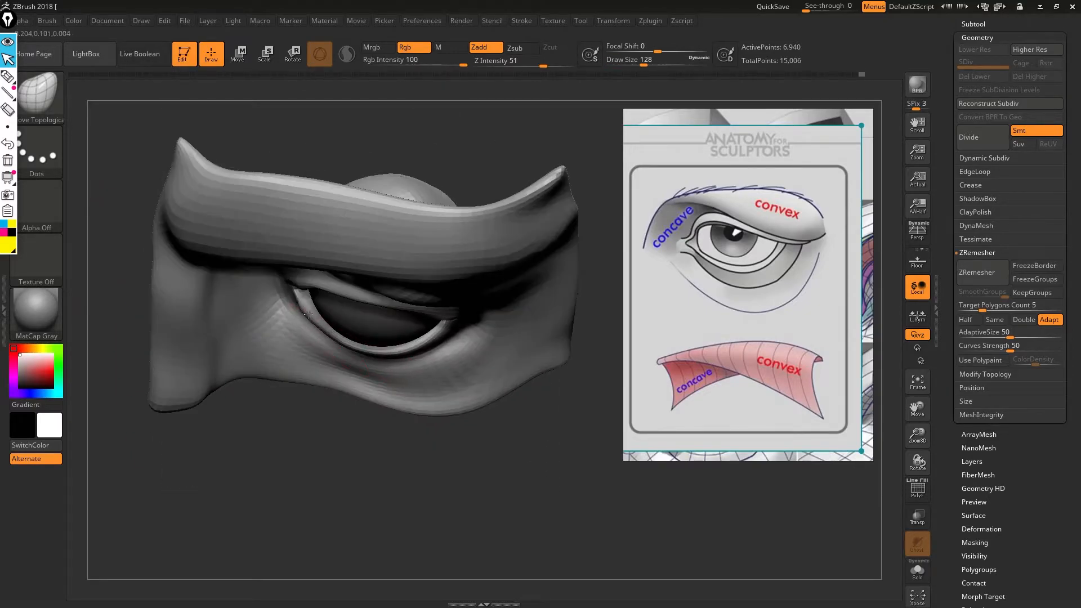
{"action": "left_click_drag", "start_coordinate": [315, 318], "coordinate": [312, 322]}
Carve the crease at the outer corner of the eye with the DamStandard brush at draw size 27.
{"action": "left_click_drag", "start_coordinate": [226, 495], "coordinate": [270, 422]}
{"action": "mouse_move", "coordinate": [270, 479]}
{"action": "left_mouse_down"}
{"action": "mouse_move", "coordinate": [217, 505]}
{"action": "mouse_move", "coordinate": [288, 495]}
{"action": "mouse_move", "coordinate": [183, 376]}
{"action": "mouse_move", "coordinate": [183, 344]}
{"action": "left_mouse_up"}
{"action": "key", "text": "bracketleft"}
{"action": "key", "text": "bracketleft"}
{"action": "key", "text": "bracketleft"}
{"action": "key", "text": "bracketleft"}
{"action": "key", "text": "bracketleft"}
{"action": "key", "text": "b"}
{"action": "key", "text": "d"}
{"action": "key", "text": "s"}
{"action": "left_click_drag", "start_coordinate": [450, 276], "coordinate": [475, 299]}
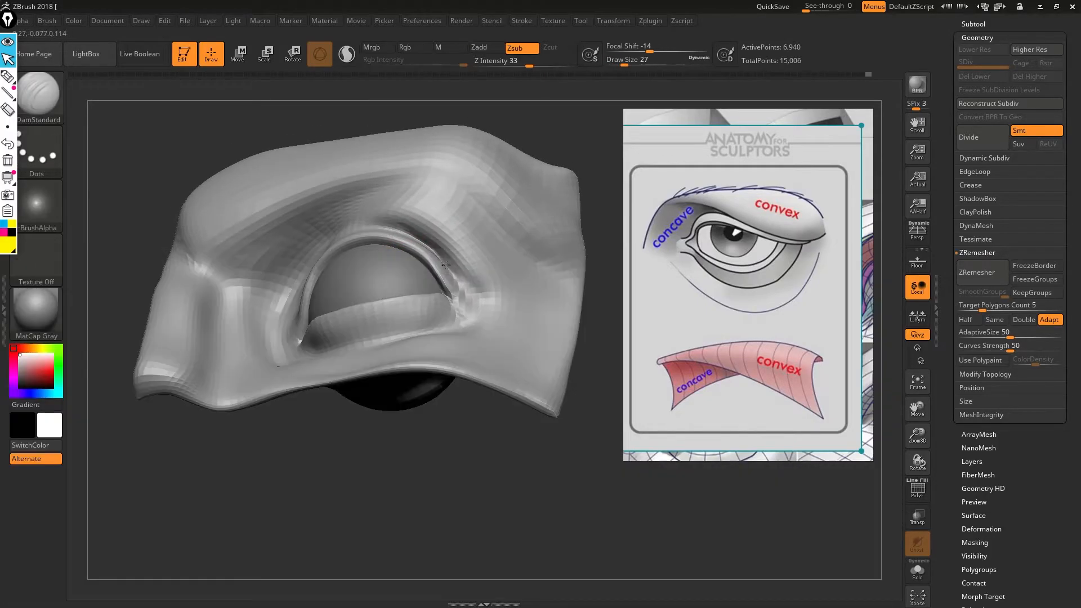
Define and smooth the crease above the inner upper eyelid, and carve a crease beneath the lower eyelid.
{"action": "left_click_drag", "start_coordinate": [242, 440], "coordinate": [281, 507]}
{"action": "left_click_drag", "start_coordinate": [304, 243], "coordinate": [324, 230]}
{"action": "left_click_drag", "start_coordinate": [270, 468], "coordinate": [276, 475]}
{"action": "left_click_drag", "start_coordinate": [307, 251], "coordinate": [302, 261], "text": "shift"}
{"action": "left_click_drag", "start_coordinate": [276, 476], "coordinate": [281, 487]}
{"action": "left_click_drag", "start_coordinate": [322, 344], "coordinate": [392, 359]}
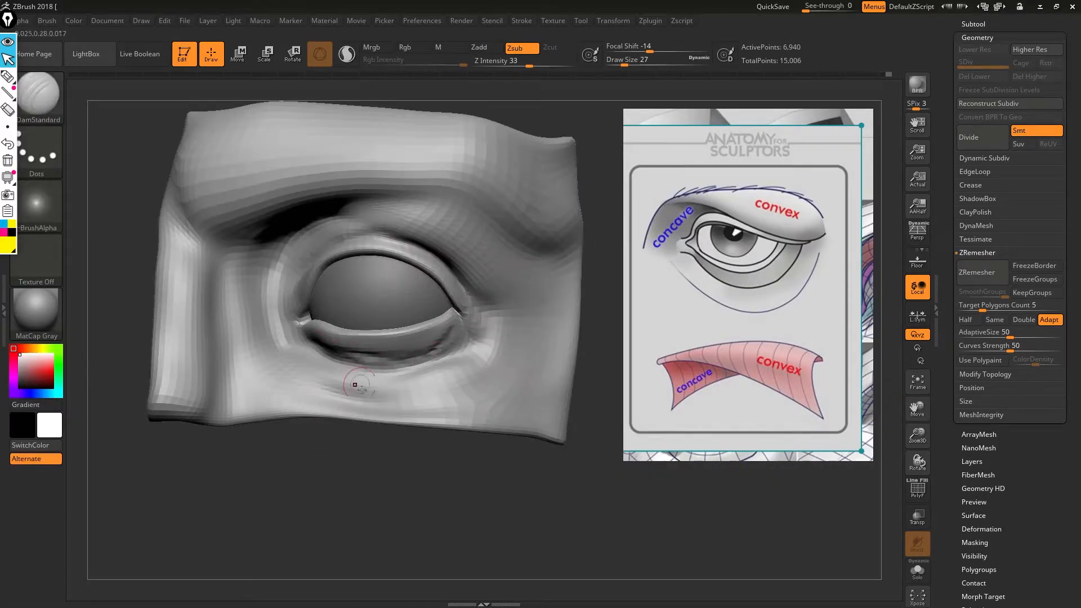
Smooth the area beneath the lower eyelid and flatten the inner eye corner with the hPolish brush at draw size 27.
{"action": "left_click_drag", "start_coordinate": [276, 473], "coordinate": [279, 506]}
{"action": "left_click_drag", "start_coordinate": [326, 343], "coordinate": [372, 361], "text": "shift"}
{"action": "key", "text": "b"}
{"action": "key", "text": "h"}
{"action": "key", "text": "p"}
{"action": "left_click_drag", "start_coordinate": [280, 495], "coordinate": [282, 535]}
{"action": "left_click_drag", "start_coordinate": [304, 307], "coordinate": [315, 317]}
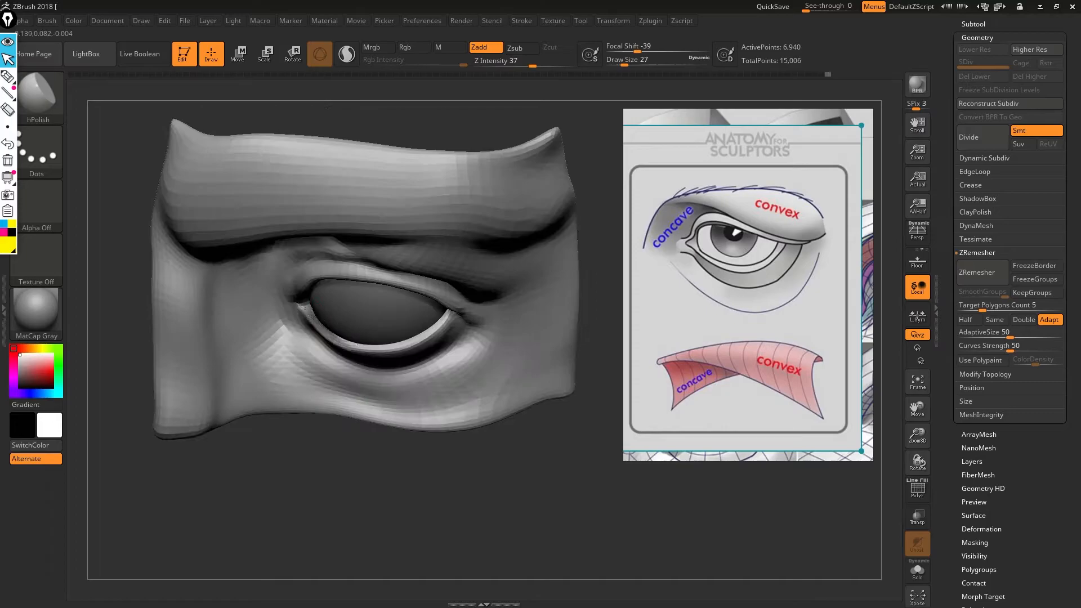
{"action": "left_click_drag", "start_coordinate": [388, 524], "coordinate": [397, 459]}
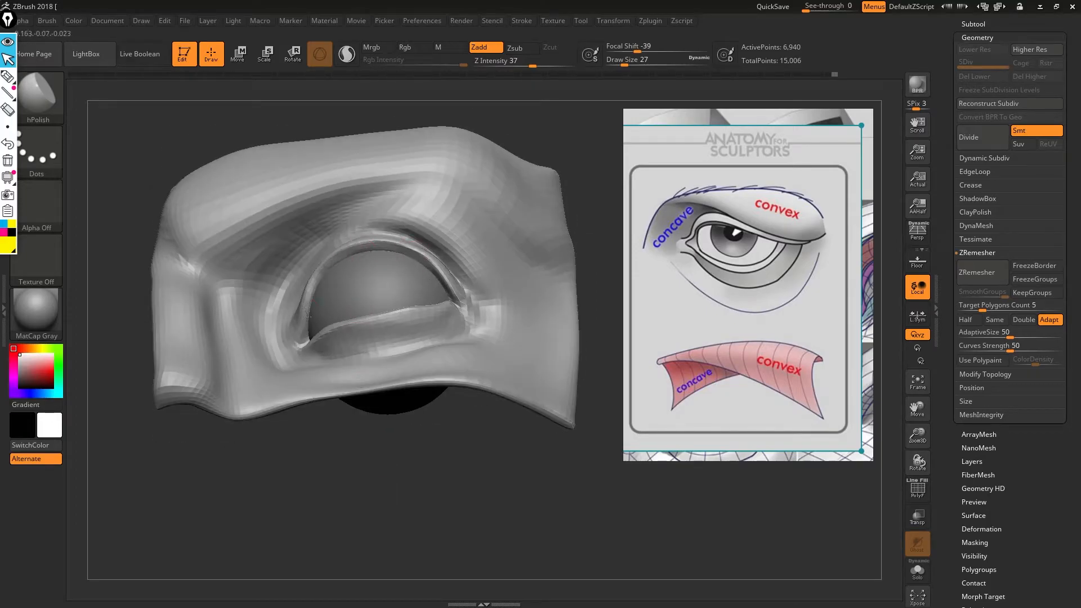
{"action": "left_click_drag", "start_coordinate": [254, 467], "coordinate": [375, 454]}
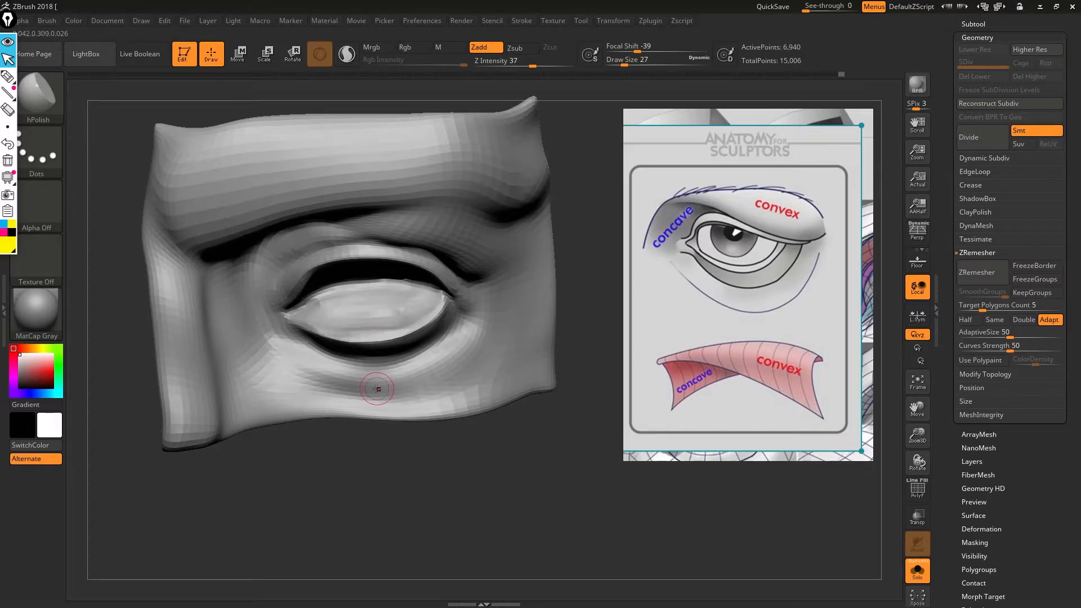
Build up the eyelids with ClayBuildup on the isolated socket mesh, smooth the outer corner, and show the eyeball again.
{"action": "key", "text": "b"}
{"action": "key", "text": "c"}
{"action": "key", "text": "b"}
{"action": "left_click_drag", "start_coordinate": [369, 491], "coordinate": [364, 581]}
{"action": "left_click_drag", "start_coordinate": [490, 321], "coordinate": [313, 282]}
{"action": "mouse_move", "coordinate": [404, 560]}
{"action": "left_mouse_down"}
{"action": "mouse_move", "coordinate": [413, 457]}
{"action": "mouse_move", "coordinate": [403, 440]}
{"action": "left_mouse_up"}
{"action": "mouse_move", "coordinate": [304, 293]}
{"action": "left_mouse_down"}
{"action": "mouse_move", "coordinate": [445, 248]}
{"action": "mouse_move", "coordinate": [338, 267]}
{"action": "left_mouse_up"}
{"action": "mouse_move", "coordinate": [316, 507]}
{"action": "left_mouse_down"}
{"action": "mouse_move", "coordinate": [317, 564]}
{"action": "mouse_move", "coordinate": [310, 555]}
{"action": "left_mouse_up"}
{"action": "mouse_move", "coordinate": [433, 282]}
{"action": "left_mouse_down", "text": "shift"}
{"action": "mouse_move", "coordinate": [336, 259]}
{"action": "mouse_move", "coordinate": [476, 317]}
{"action": "left_mouse_up", "text": "shift"}
{"action": "left_click", "coordinate": [918, 571]}
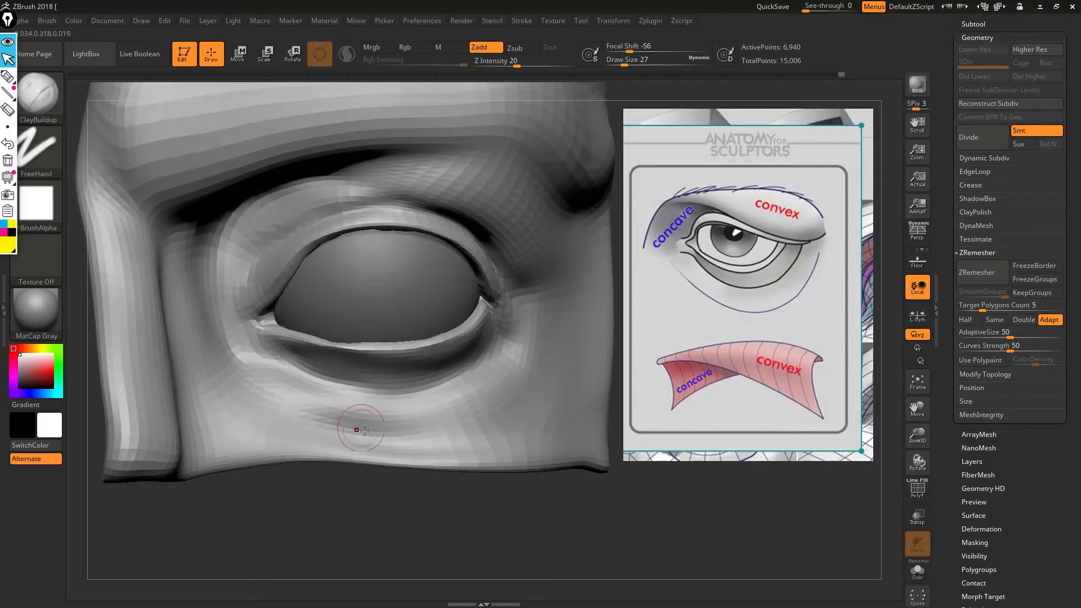
Reshape the inner eye corner and eyelid edges with Move Topological at draw sizes 27 and 46.
{"action": "left_click_drag", "start_coordinate": [316, 507], "coordinate": [317, 541], "text": "alt"}
{"action": "key", "text": "b"}
{"action": "key", "text": "m"}
{"action": "key", "text": "t"}
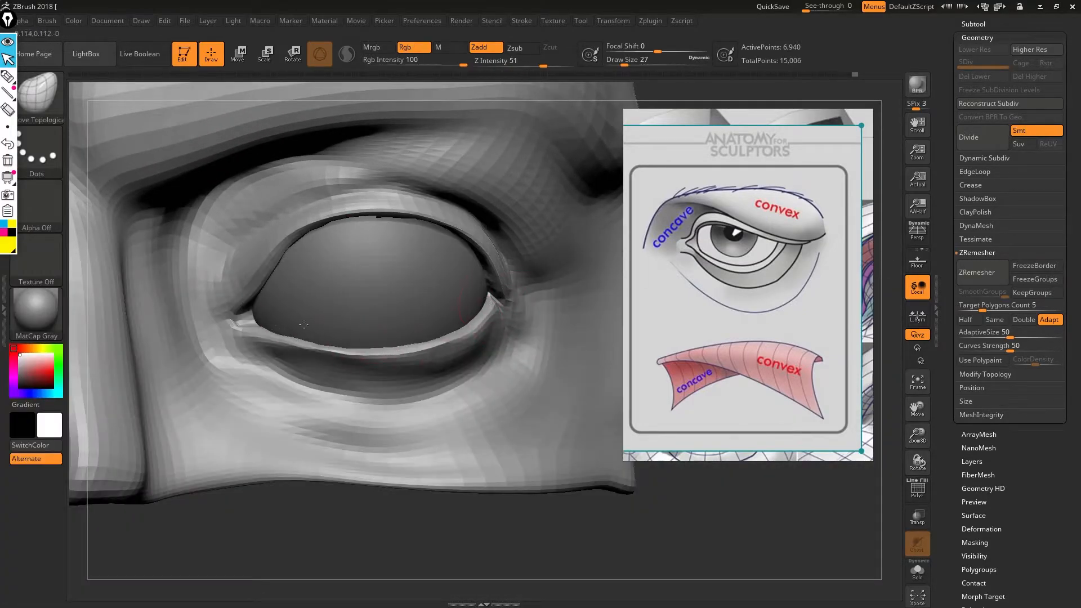
{"action": "left_click_drag", "start_coordinate": [262, 280], "coordinate": [273, 269]}
{"action": "mouse_move", "coordinate": [315, 554]}
{"action": "left_mouse_down"}
{"action": "mouse_move", "coordinate": [318, 473]}
{"action": "mouse_move", "coordinate": [315, 566]}
{"action": "left_mouse_up"}
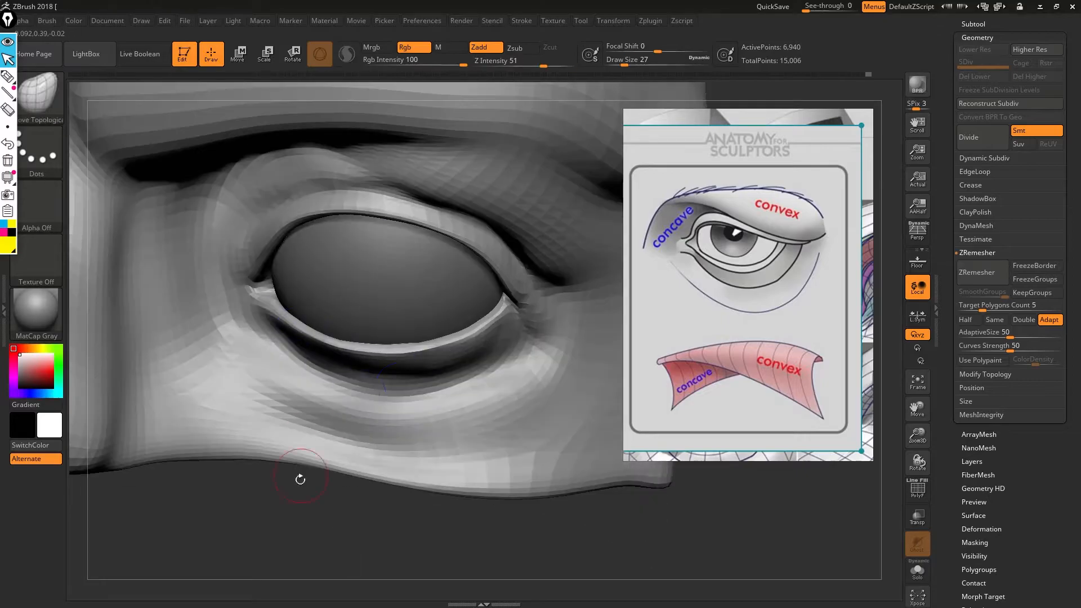
{"action": "left_click_drag", "start_coordinate": [309, 521], "coordinate": [303, 482]}
{"action": "left_click_drag", "start_coordinate": [255, 283], "coordinate": [258, 313]}
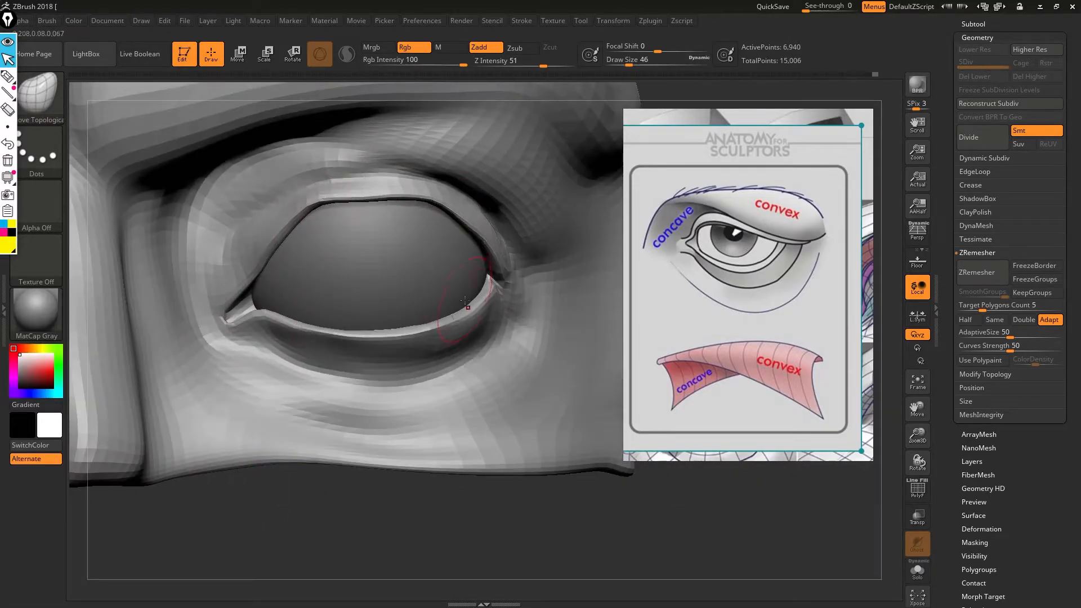
{"action": "left_click_drag", "start_coordinate": [505, 277], "coordinate": [509, 280]}
Adjust the overall eyelid opening and the outer lower lid with Move Topological at draw size 80.
{"action": "mouse_move", "coordinate": [349, 532]}
{"action": "left_mouse_down"}
{"action": "mouse_move", "coordinate": [254, 535]}
{"action": "mouse_move", "coordinate": [279, 537]}
{"action": "left_mouse_up"}
{"action": "mouse_move", "coordinate": [278, 537]}
{"action": "left_mouse_down", "text": "alt"}
{"action": "mouse_move", "coordinate": [248, 524]}
{"action": "mouse_move", "coordinate": [332, 563]}
{"action": "left_mouse_up", "text": "alt"}
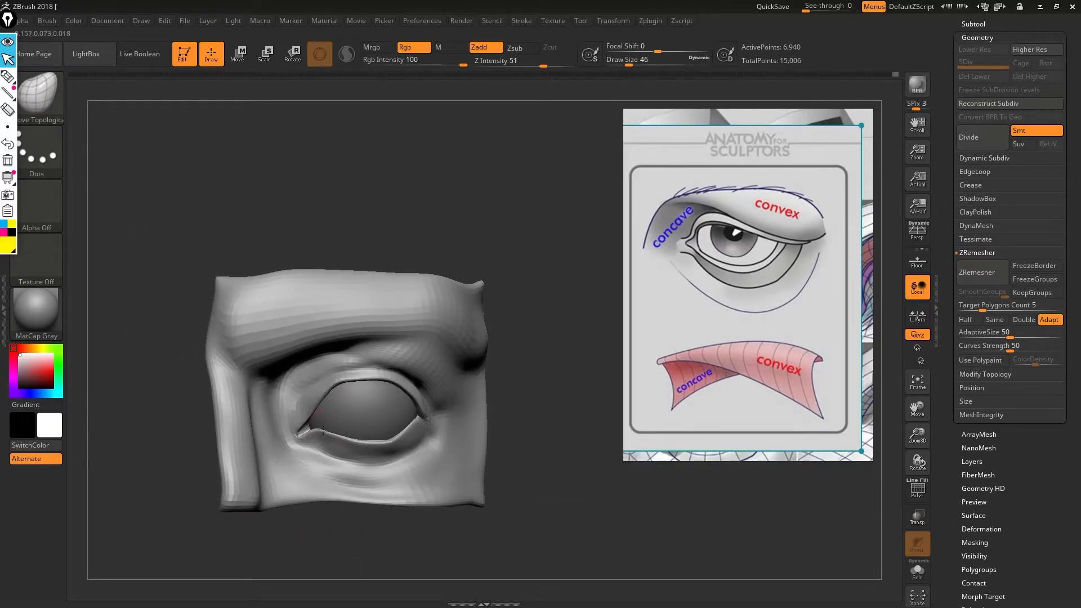
{"action": "right_click_drag", "start_coordinate": [300, 426], "coordinate": [296, 484], "text": "ctrl"}
{"action": "key", "text": "space"}
{"action": "left_click_drag", "start_coordinate": [327, 412], "coordinate": [321, 412]}
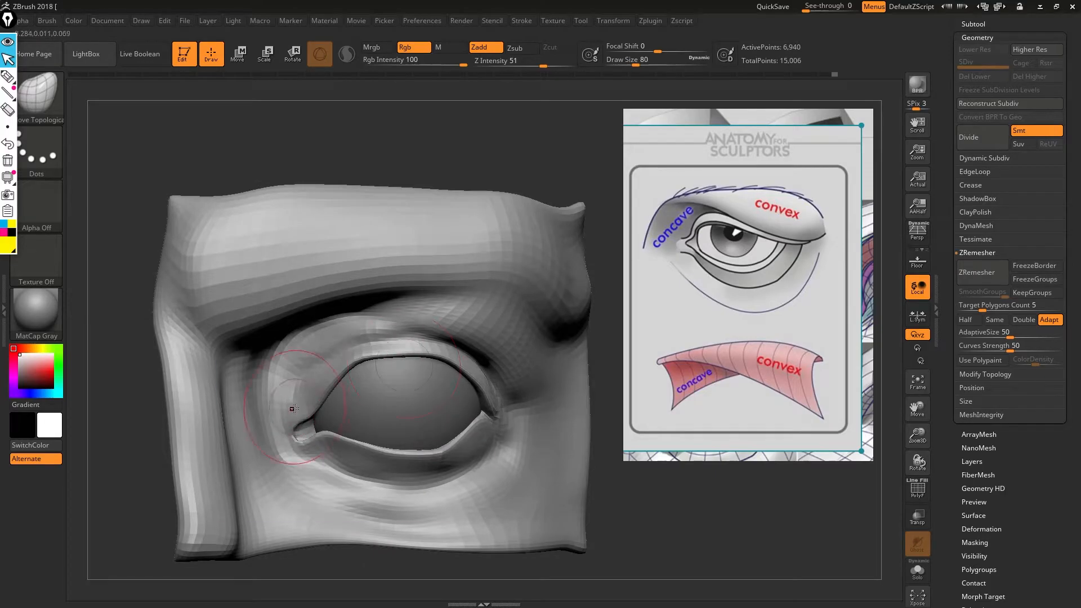
{"action": "right_click_drag", "start_coordinate": [364, 471], "coordinate": [389, 454]}
{"action": "left_click_drag", "start_coordinate": [476, 423], "coordinate": [472, 438]}
Refine the curve of the upper eyelid and the inner corner with Move Topological at draw size 46.
{"action": "right_click_drag", "start_coordinate": [428, 388], "coordinate": [397, 428]}
{"action": "key", "text": "space"}
{"action": "mouse_move", "coordinate": [453, 366]}
{"action": "left_mouse_down"}
{"action": "mouse_move", "coordinate": [463, 363]}
{"action": "mouse_move", "coordinate": [428, 357]}
{"action": "left_mouse_up"}
{"action": "mouse_move", "coordinate": [406, 428]}
{"action": "right_mouse_down", "text": "ctrl"}
{"action": "mouse_move", "coordinate": [395, 395]}
{"action": "mouse_move", "coordinate": [364, 450]}
{"action": "right_mouse_up", "text": "ctrl"}
{"action": "key", "text": "space"}
{"action": "left_click_drag", "start_coordinate": [338, 412], "coordinate": [333, 412]}
{"action": "mouse_move", "coordinate": [225, 445]}
{"action": "right_mouse_down", "text": "ctrl"}
{"action": "mouse_move", "coordinate": [185, 493]}
{"action": "mouse_move", "coordinate": [164, 425]}
{"action": "right_mouse_up", "text": "ctrl"}
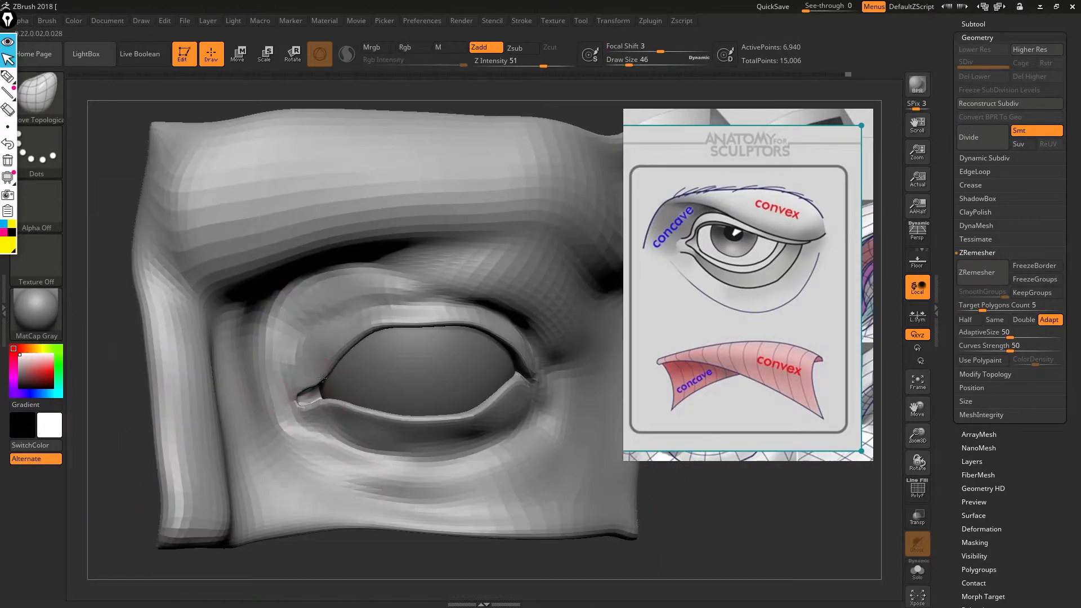
Sharpen the eyelid edges and corners with the Pinch brush at draw size 17.
{"action": "right_click_drag", "start_coordinate": [287, 548], "coordinate": [265, 428]}
{"action": "key", "text": "space"}
{"action": "left_click_drag", "start_coordinate": [230, 335], "coordinate": [225, 334]}
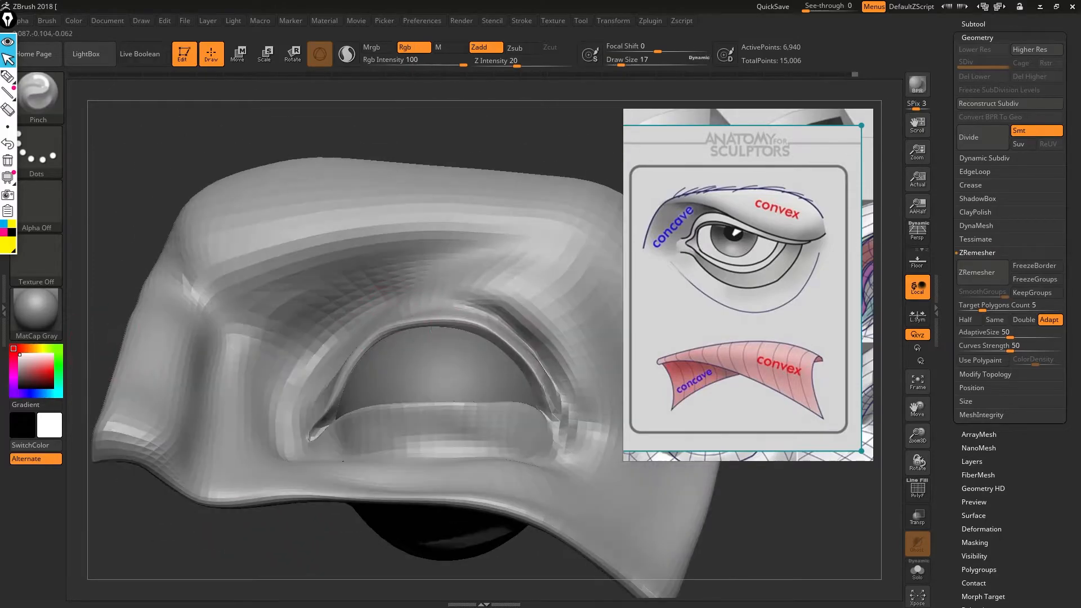
{"action": "right_click_drag", "start_coordinate": [532, 315], "coordinate": [554, 411]}
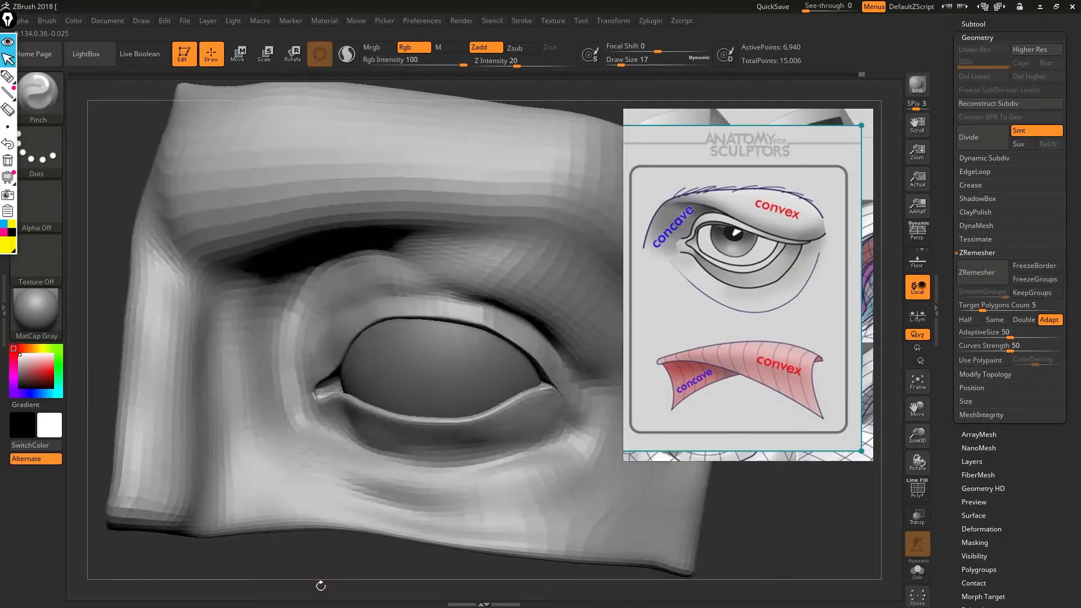
{"action": "right_click_drag", "start_coordinate": [321, 579], "coordinate": [440, 417]}
{"action": "left_click_drag", "start_coordinate": [360, 580], "coordinate": [293, 455]}
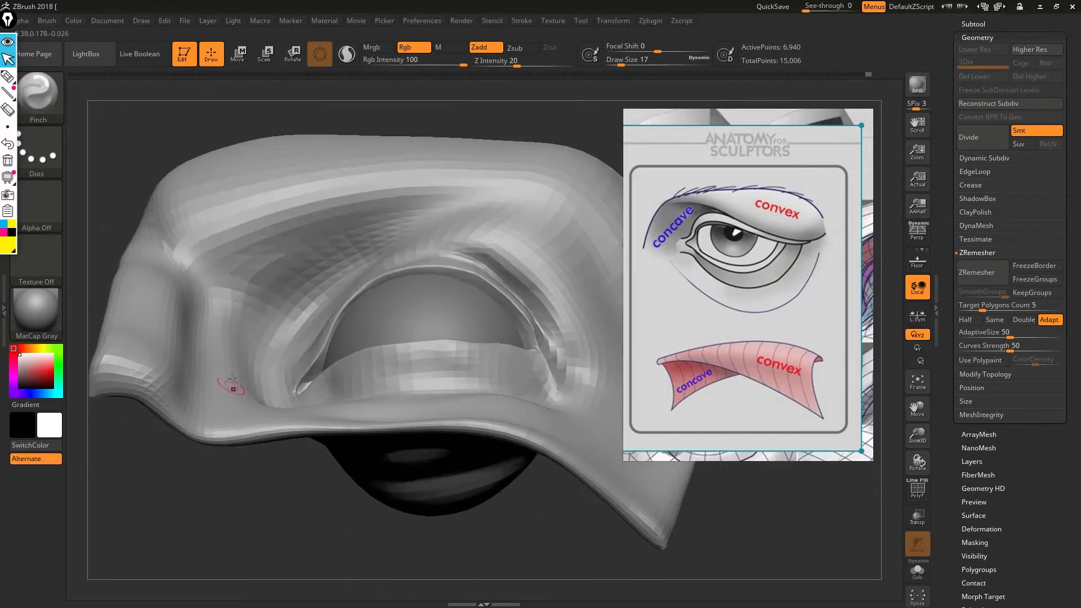
{"action": "left_click_drag", "start_coordinate": [260, 502], "coordinate": [345, 400]}
{"action": "left_click_drag", "start_coordinate": [512, 404], "coordinate": [315, 524]}
Reshape the transition between the nose side and the inner brow with Move Topological at draw size 59.
{"action": "key", "text": "s"}
{"action": "mouse_move", "coordinate": [421, 456]}
{"action": "left_mouse_down"}
{"action": "mouse_move", "coordinate": [394, 458]}
{"action": "mouse_move", "coordinate": [473, 490]}
{"action": "left_mouse_up"}
{"action": "mouse_move", "coordinate": [479, 572]}
{"action": "left_mouse_down"}
{"action": "mouse_move", "coordinate": [310, 570]}
{"action": "mouse_move", "coordinate": [119, 398]}
{"action": "mouse_move", "coordinate": [237, 362]}
{"action": "left_mouse_up"}
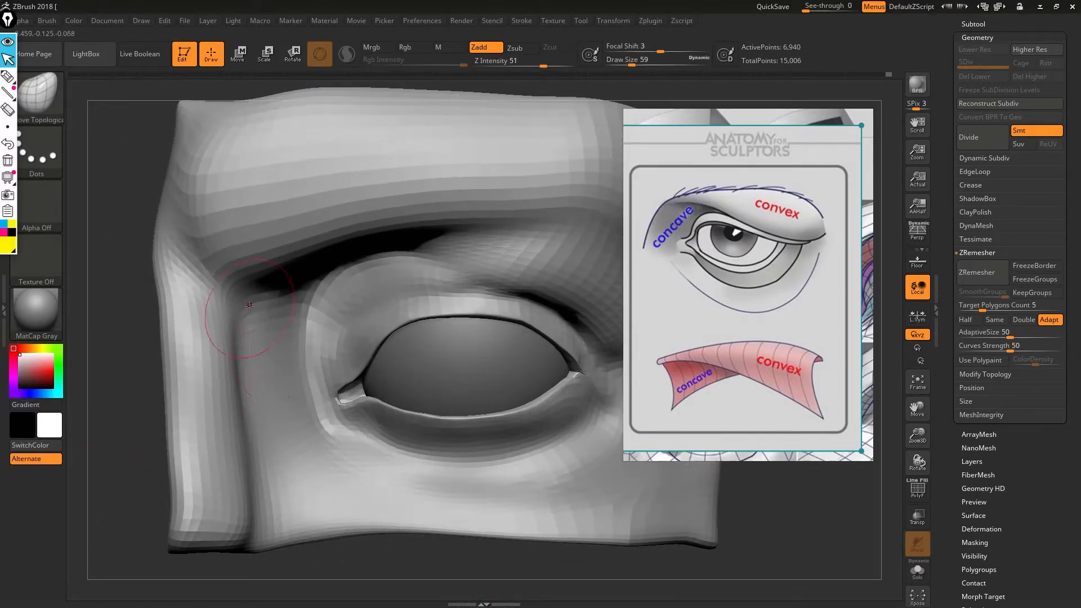
{"action": "left_click_drag", "start_coordinate": [133, 394], "coordinate": [185, 315], "text": "alt"}
Mask the eye side of the block and shift the mesh with the Move gizmo.
{"action": "left_click_drag", "start_coordinate": [538, 228], "coordinate": [305, 524], "text": "ctrl"}
{"action": "left_click", "coordinate": [299, 491], "text": "ctrl"}
{"action": "left_click", "coordinate": [309, 490], "text": "ctrl"}
{"action": "key", "text": "w"}
{"action": "left_click_drag", "start_coordinate": [415, 351], "coordinate": [425, 350]}
{"action": "key", "text": "q"}
Clear the mask, mask the eye and outer brow again, and reshape the free nose side with Move Topological.
{"action": "mouse_move", "coordinate": [155, 383]}
{"action": "left_mouse_down", "text": "ctrl"}
{"action": "mouse_move", "coordinate": [167, 391]}
{"action": "mouse_move", "coordinate": [163, 490]}
{"action": "left_mouse_up", "text": "ctrl"}
{"action": "left_click_drag", "start_coordinate": [525, 211], "coordinate": [291, 466], "text": "ctrl"}
{"action": "left_click", "coordinate": [239, 54]}
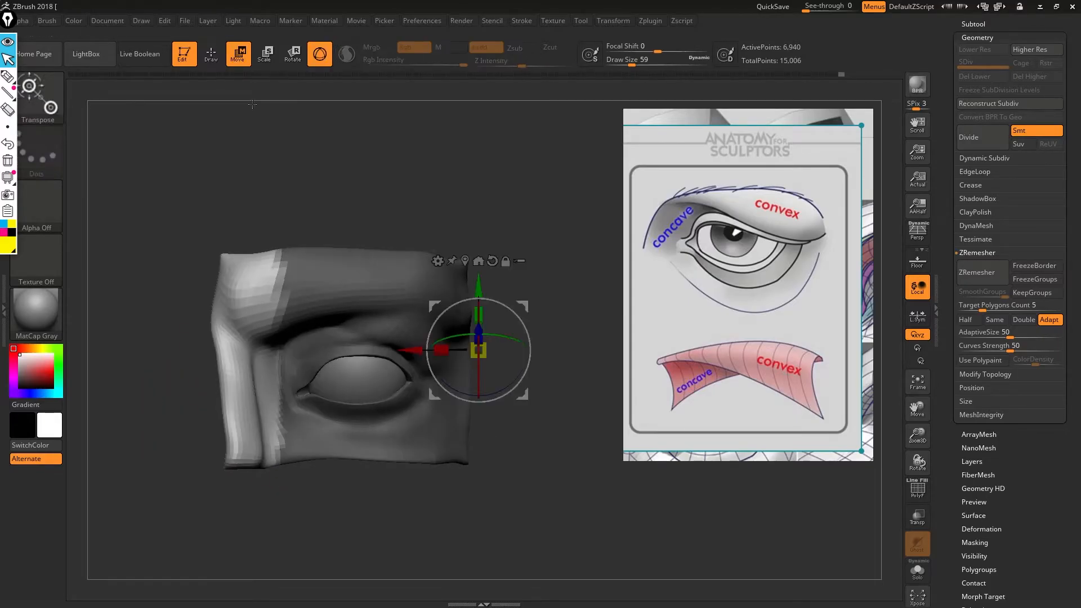
{"action": "key", "text": "q"}
{"action": "key", "text": "space"}
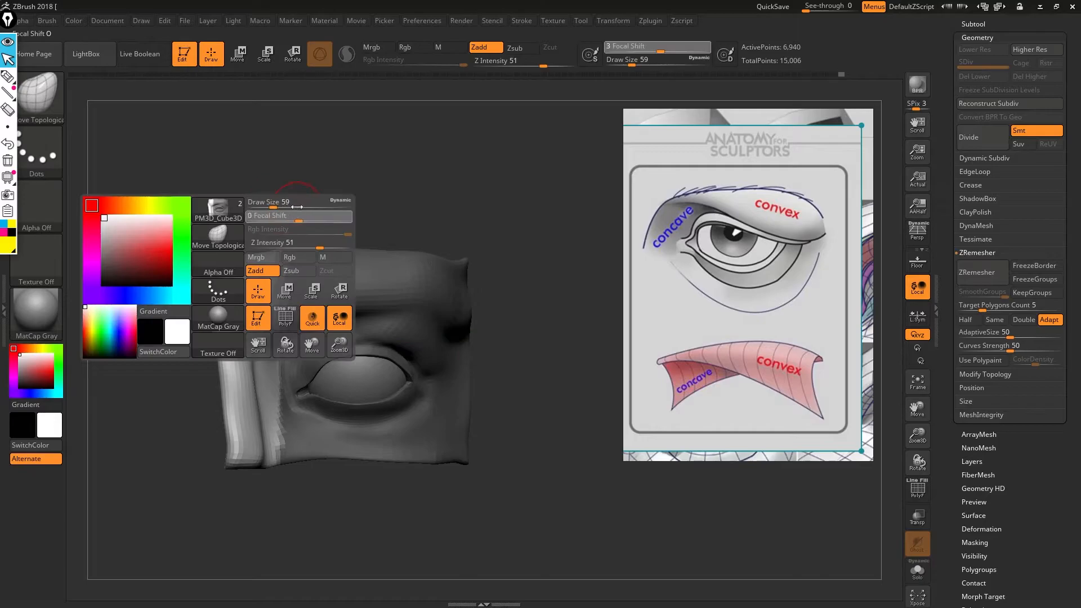
{"action": "left_click", "coordinate": [294, 207]}
{"action": "left_click_drag", "start_coordinate": [189, 332], "coordinate": [257, 333]}
{"action": "mouse_move", "coordinate": [155, 375]}
{"action": "left_mouse_down"}
{"action": "mouse_move", "coordinate": [253, 374]}
{"action": "mouse_move", "coordinate": [214, 414]}
{"action": "mouse_move", "coordinate": [207, 452]}
{"action": "left_mouse_up"}
{"action": "mouse_move", "coordinate": [209, 510]}
{"action": "left_mouse_down"}
{"action": "mouse_move", "coordinate": [270, 535]}
{"action": "mouse_move", "coordinate": [273, 509]}
{"action": "mouse_move", "coordinate": [239, 478]}
{"action": "mouse_move", "coordinate": [194, 473]}
{"action": "left_mouse_up"}
Carve the hollow between the nose side and the inner eye corner with ClayBuildup at draw size 104.
{"action": "key", "text": "w"}
{"action": "key", "text": "q"}
{"action": "key", "text": "b"}
{"action": "key", "text": "c"}
{"action": "key", "text": "b"}
{"action": "left_click_drag", "start_coordinate": [76, 360], "coordinate": [121, 344]}
{"action": "left_click_drag", "start_coordinate": [248, 355], "coordinate": [234, 384], "text": "alt"}
{"action": "left_click_drag", "start_coordinate": [137, 325], "coordinate": [152, 329]}
{"action": "left_click_drag", "start_coordinate": [254, 374], "coordinate": [274, 360], "text": "alt"}
{"action": "mouse_move", "coordinate": [294, 468]}
{"action": "left_mouse_down"}
{"action": "mouse_move", "coordinate": [313, 569]}
{"action": "mouse_move", "coordinate": [458, 492]}
{"action": "left_mouse_up"}
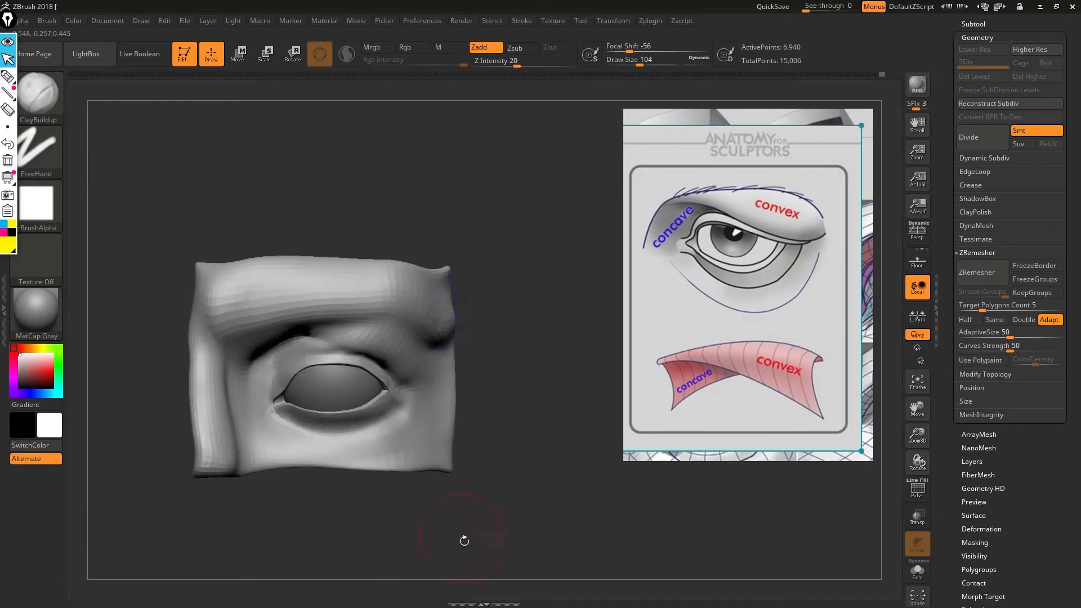
Trim off the upper and lower outer corners of the block.
{"action": "left_click_drag", "start_coordinate": [336, 193], "coordinate": [414, 192], "text": "ctrl+shift"}
{"action": "left_click_drag", "start_coordinate": [340, 159], "coordinate": [238, 231], "text": "ctrl+shift"}
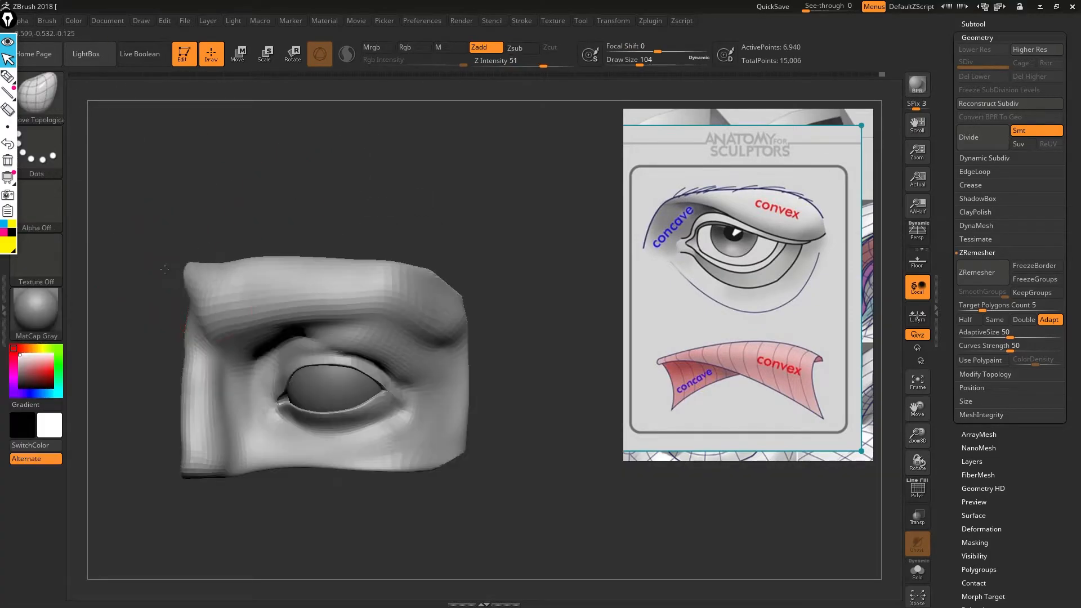
{"action": "left_click_drag", "start_coordinate": [420, 469], "coordinate": [276, 488]}
Reshape the nose side and the upper eyelid area with Move Topological at draw sizes 104 and 136.
{"action": "left_click_drag", "start_coordinate": [180, 315], "coordinate": [208, 354]}
{"action": "left_click_drag", "start_coordinate": [304, 495], "coordinate": [254, 317]}
{"action": "mouse_move", "coordinate": [262, 517]}
{"action": "left_mouse_down"}
{"action": "mouse_move", "coordinate": [409, 546]}
{"action": "mouse_move", "coordinate": [315, 538]}
{"action": "mouse_move", "coordinate": [319, 496]}
{"action": "mouse_move", "coordinate": [253, 524]}
{"action": "left_mouse_up"}
{"action": "left_click_drag", "start_coordinate": [323, 352], "coordinate": [315, 338]}
{"action": "mouse_move", "coordinate": [305, 495]}
{"action": "left_mouse_down"}
{"action": "mouse_move", "coordinate": [270, 507]}
{"action": "mouse_move", "coordinate": [315, 440]}
{"action": "left_mouse_up"}
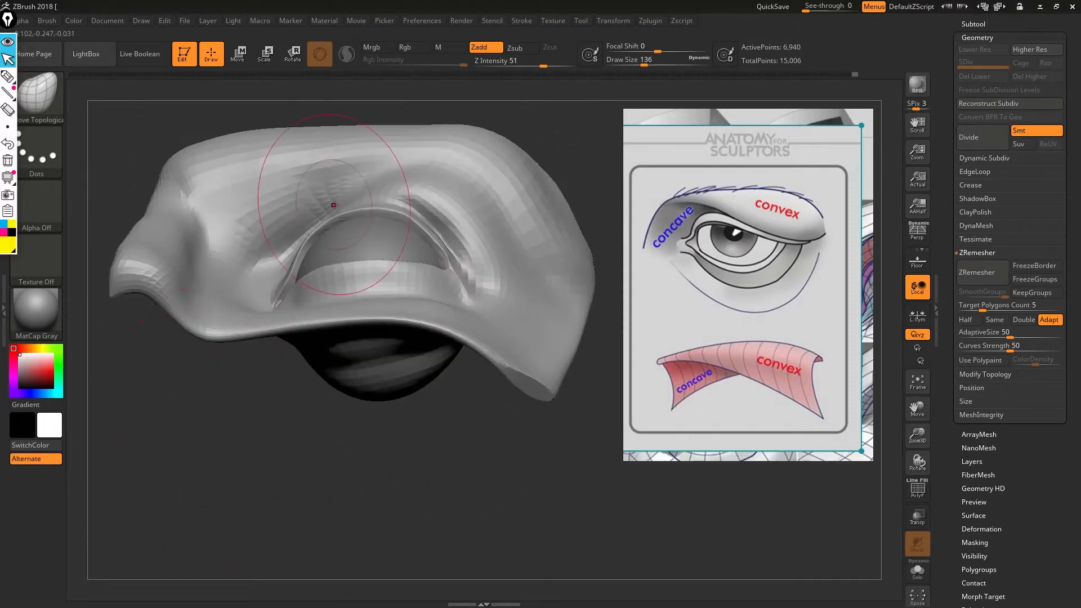
Adjust the brow and the outer contour of the block from several angles with Move Topological at draw size 177.
{"action": "left_click_drag", "start_coordinate": [245, 498], "coordinate": [260, 497]}
{"action": "mouse_move", "coordinate": [338, 439]}
{"action": "left_mouse_down"}
{"action": "mouse_move", "coordinate": [237, 430]}
{"action": "mouse_move", "coordinate": [264, 434]}
{"action": "left_mouse_up"}
{"action": "mouse_move", "coordinate": [344, 451]}
{"action": "left_mouse_down"}
{"action": "mouse_move", "coordinate": [379, 465]}
{"action": "mouse_move", "coordinate": [265, 434]}
{"action": "mouse_move", "coordinate": [316, 445]}
{"action": "left_mouse_up"}
{"action": "key", "text": "space"}
{"action": "left_click_drag", "start_coordinate": [273, 160], "coordinate": [286, 160]}
{"action": "mouse_move", "coordinate": [192, 169]}
{"action": "left_mouse_down"}
{"action": "mouse_move", "coordinate": [102, 169]}
{"action": "mouse_move", "coordinate": [197, 160]}
{"action": "left_mouse_up"}
{"action": "left_click_drag", "start_coordinate": [250, 128], "coordinate": [248, 120]}
{"action": "left_click_drag", "start_coordinate": [211, 482], "coordinate": [163, 484]}
{"action": "left_click_drag", "start_coordinate": [718, 321], "coordinate": [713, 309]}
{"action": "left_click_drag", "start_coordinate": [223, 458], "coordinate": [231, 457]}
Bring the coloured eye topology drawings into the reference view and compare the sculpt with them.
{"action": "key", "text": "Right"}
{"action": "key", "text": "Right"}
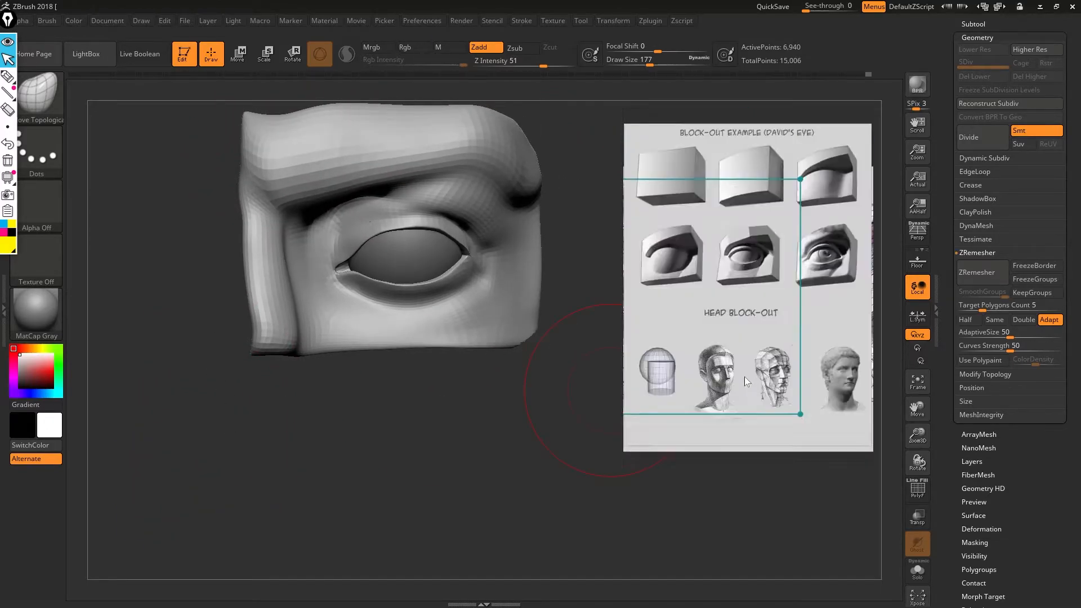
{"action": "key", "text": "Right"}
{"action": "left_click_drag", "start_coordinate": [631, 251], "coordinate": [887, 257]}
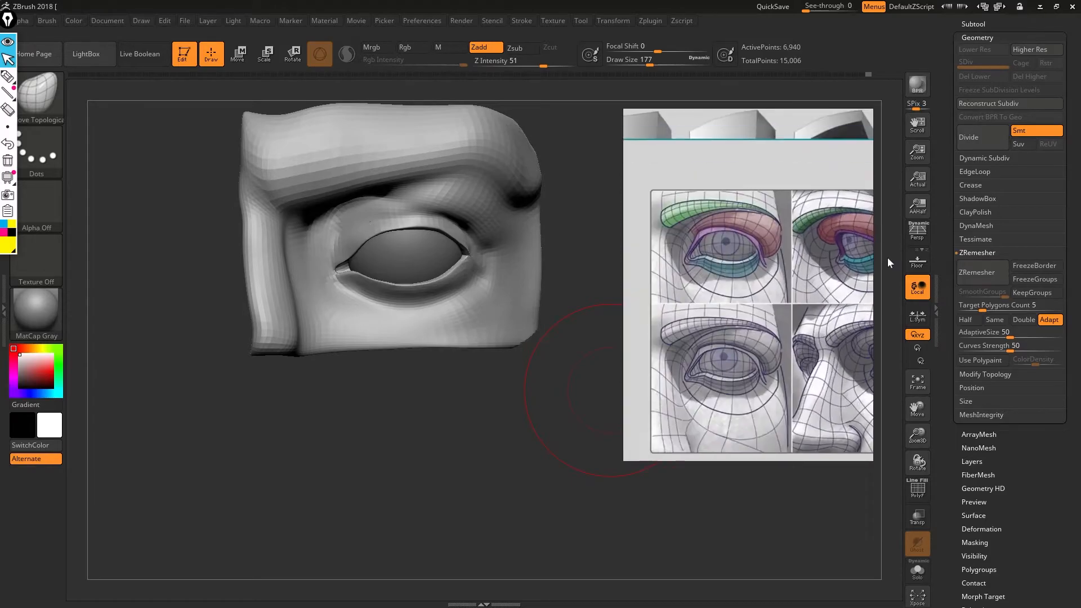
{"action": "key", "text": "space"}
{"action": "key", "text": "F1"}
{"action": "left_click_drag", "start_coordinate": [169, 220], "coordinate": [195, 221]}
{"action": "left_click_drag", "start_coordinate": [169, 304], "coordinate": [183, 306]}
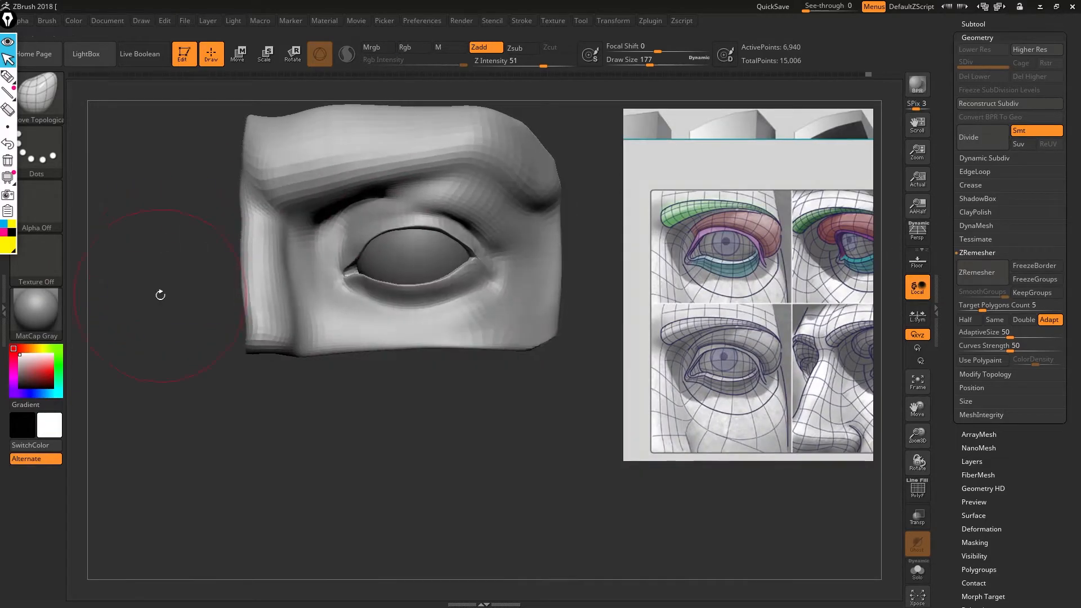
Carve the fold above the outer upper eyelid with DamStandard at draw size 90 and build it up with ClayBuildup at 37.
{"action": "key", "text": "space"}
{"action": "left_click_drag", "start_coordinate": [433, 173], "coordinate": [418, 171]}
{"action": "left_click_drag", "start_coordinate": [175, 304], "coordinate": [155, 305]}
{"action": "key", "text": "b"}
{"action": "key", "text": "d"}
{"action": "key", "text": "s"}
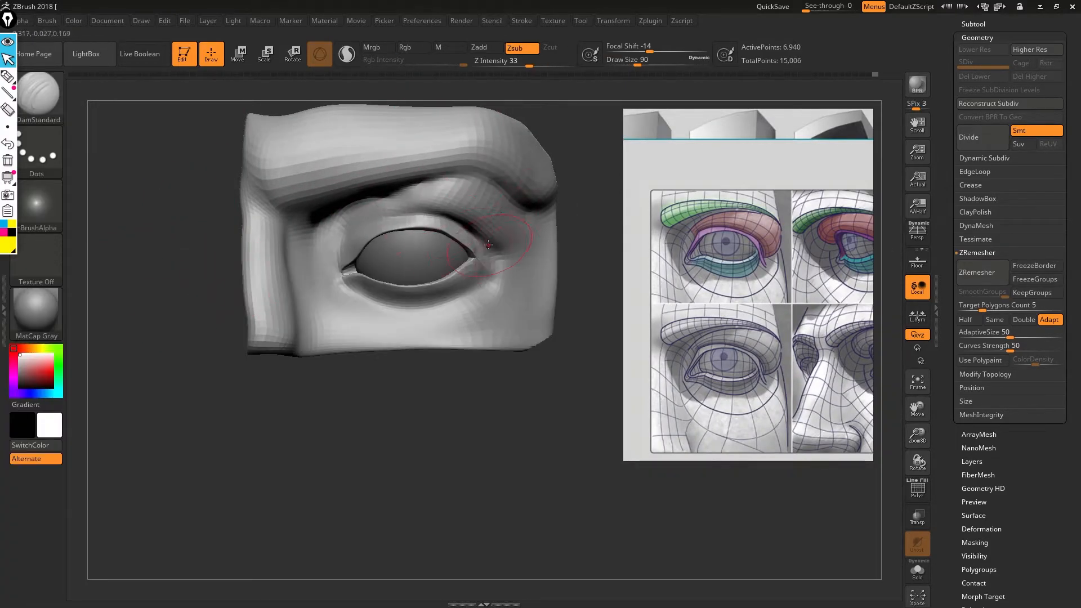
{"action": "key", "text": "b"}
{"action": "key", "text": "c"}
{"action": "key", "text": "b"}
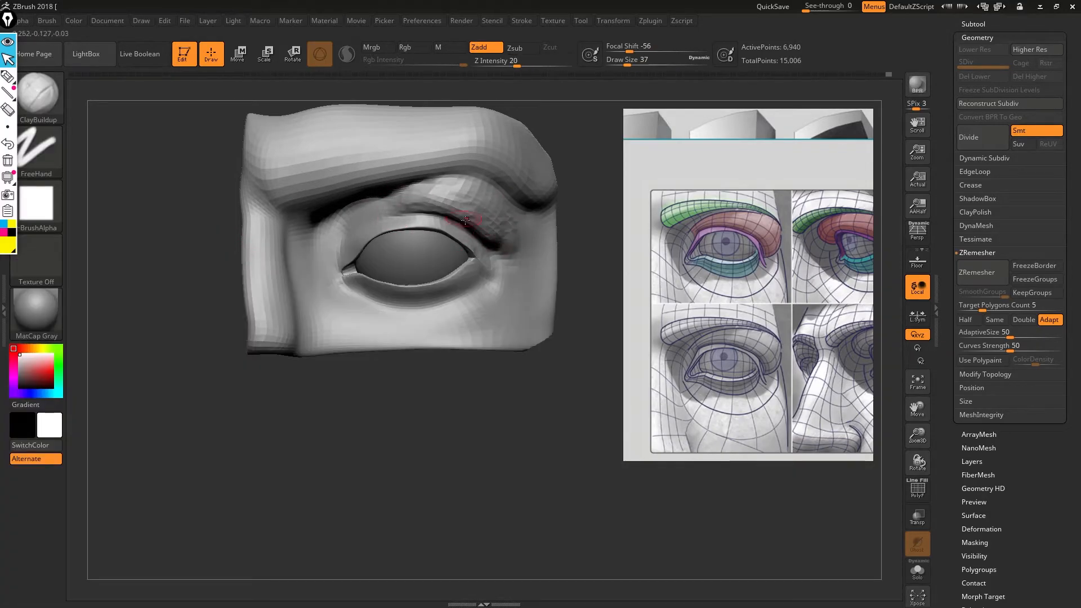
Mask the outer half of the lower eyelid, set the draw size to 39, and invert the mask.
{"action": "right_click_drag", "start_coordinate": [477, 243], "coordinate": [428, 303], "text": "ctrl"}
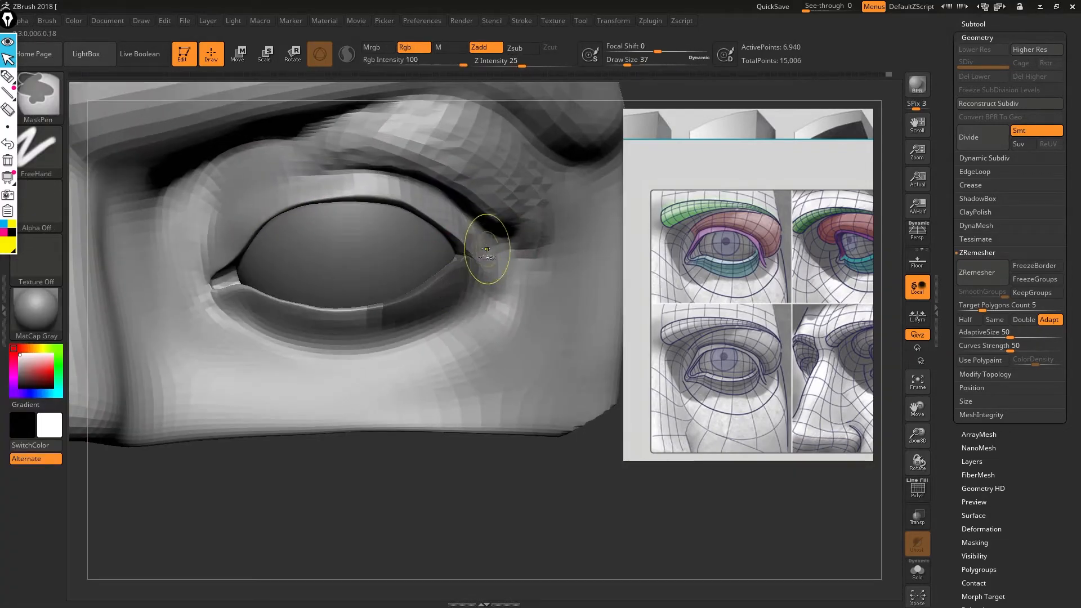
{"action": "left_click", "coordinate": [309, 500], "text": "ctrl"}
{"action": "left_click", "coordinate": [308, 500], "text": "ctrl"}
{"action": "key", "text": "space"}
{"action": "left_click_drag", "start_coordinate": [461, 261], "coordinate": [463, 261]}
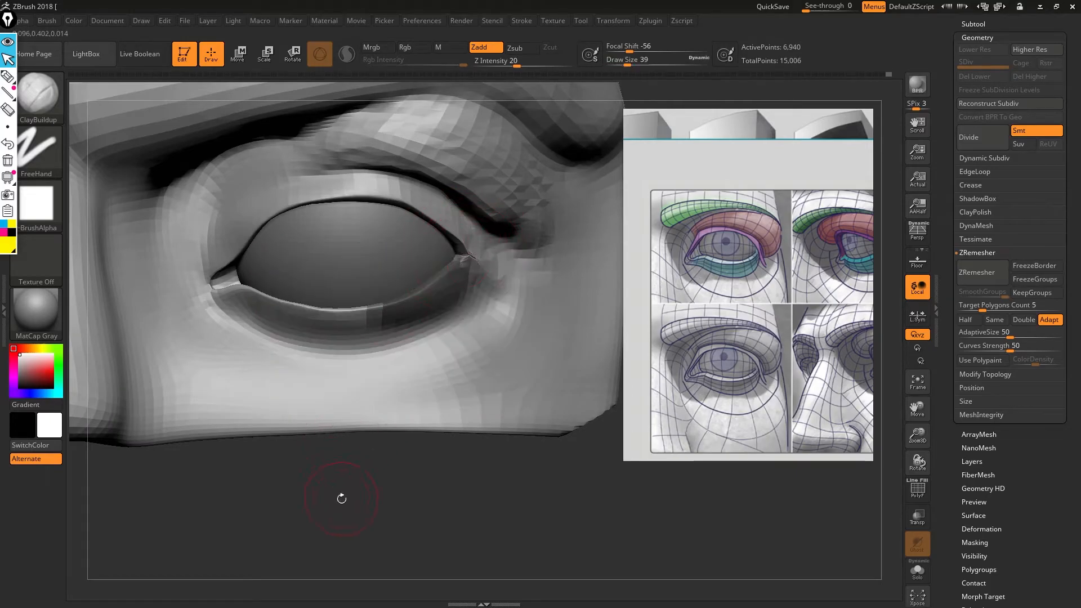
{"action": "left_click", "coordinate": [340, 498], "text": "ctrl"}
Shift the outer part of the lower eyelid against the eyeball with the Move gizmo.
{"action": "left_click", "coordinate": [239, 54]}
{"action": "left_click", "coordinate": [618, 99]}
{"action": "right_click_drag", "start_coordinate": [428, 361], "coordinate": [450, 321], "text": "ctrl"}
{"action": "left_click_drag", "start_coordinate": [393, 213], "coordinate": [393, 205]}
{"action": "right_click_drag", "start_coordinate": [338, 445], "coordinate": [366, 484]}
{"action": "left_click_drag", "start_coordinate": [399, 279], "coordinate": [401, 284]}
{"action": "key", "text": "q"}
{"action": "mouse_move", "coordinate": [284, 445]}
{"action": "right_mouse_down"}
{"action": "mouse_move", "coordinate": [289, 399]}
{"action": "mouse_move", "coordinate": [288, 445]}
{"action": "right_mouse_up"}
Adjust the outer end of the lower eyelid with the Move and Move Topological brushes and smooth it.
{"action": "key", "text": "b"}
{"action": "key", "text": "m"}
{"action": "key", "text": "v"}
{"action": "left_click_drag", "start_coordinate": [386, 285], "coordinate": [381, 284]}
{"action": "mouse_move", "coordinate": [360, 440]}
{"action": "right_mouse_down"}
{"action": "mouse_move", "coordinate": [343, 406]}
{"action": "mouse_move", "coordinate": [369, 414]}
{"action": "mouse_move", "coordinate": [310, 412]}
{"action": "right_mouse_up"}
{"action": "key", "text": "b"}
{"action": "key", "text": "m"}
{"action": "key", "text": "t"}
{"action": "right_click_drag", "start_coordinate": [374, 391], "coordinate": [388, 439], "text": "ctrl"}
{"action": "left_click_drag", "start_coordinate": [440, 287], "coordinate": [418, 294], "text": "shift"}
{"action": "mouse_move", "coordinate": [388, 439]}
{"action": "right_mouse_down"}
{"action": "mouse_move", "coordinate": [333, 411]}
{"action": "mouse_move", "coordinate": [388, 451]}
{"action": "right_mouse_up"}
Carve a short crease at the outer eye corner with DamStandard and smooth beneath the inner lower eyelid.
{"action": "key", "text": "b"}
{"action": "key", "text": "d"}
{"action": "key", "text": "s"}
{"action": "mouse_move", "coordinate": [259, 414]}
{"action": "right_mouse_down", "text": "ctrl"}
{"action": "mouse_move", "coordinate": [253, 444]}
{"action": "mouse_move", "coordinate": [304, 507]}
{"action": "mouse_move", "coordinate": [301, 526]}
{"action": "right_mouse_up", "text": "ctrl"}
{"action": "left_click_drag", "start_coordinate": [214, 253], "coordinate": [282, 307], "text": "shift"}
Tuck the eyelid ends together at the outer corner with Move Topological at draw size 23.
{"action": "mouse_move", "coordinate": [299, 541]}
{"action": "right_mouse_down"}
{"action": "mouse_move", "coordinate": [285, 483]}
{"action": "mouse_move", "coordinate": [304, 464]}
{"action": "right_mouse_up"}
{"action": "key", "text": "b"}
{"action": "key", "text": "m"}
{"action": "key", "text": "t"}
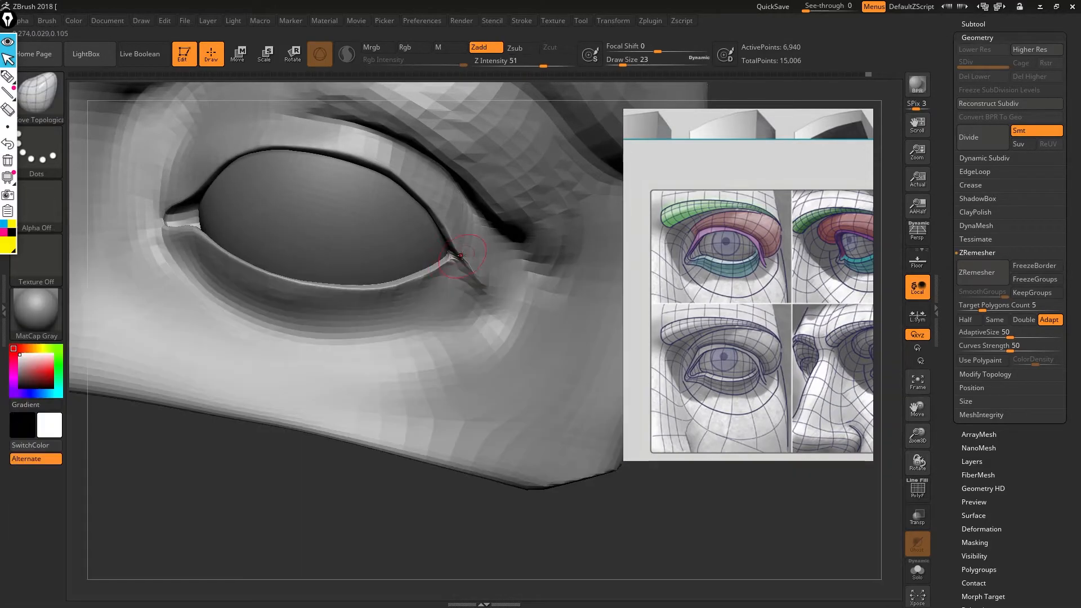
{"action": "right_click_drag", "start_coordinate": [458, 262], "coordinate": [466, 280]}
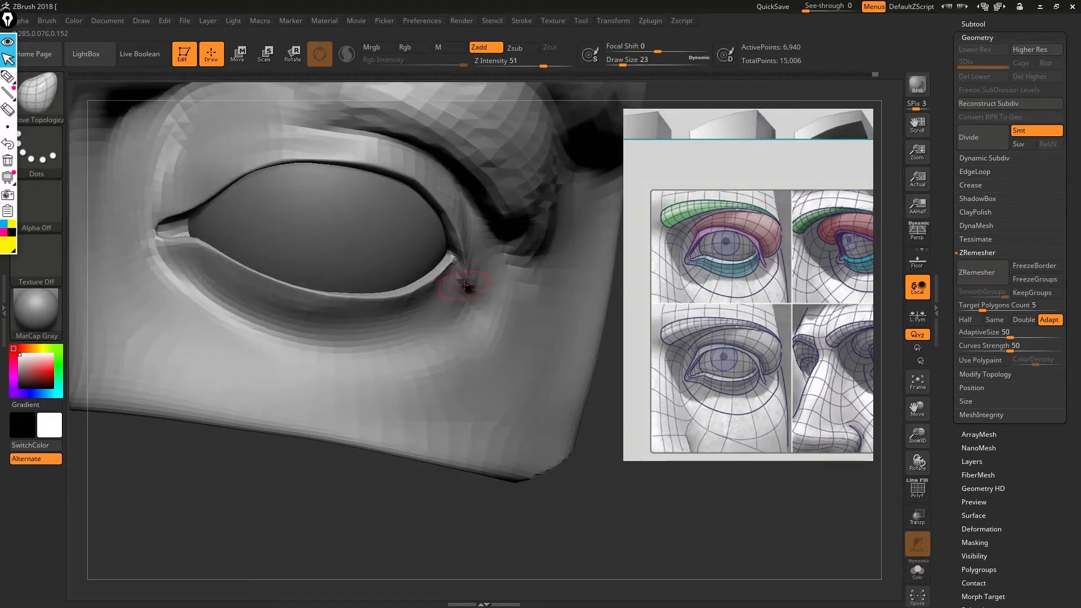
Adjust the upper eyelid's curve over the eyeball with Move Topological at draw size 68.
{"action": "right_click_drag", "start_coordinate": [425, 367], "coordinate": [383, 366]}
{"action": "right_click_drag", "start_coordinate": [338, 439], "coordinate": [281, 293]}
{"action": "key", "text": "space"}
{"action": "left_click_drag", "start_coordinate": [246, 199], "coordinate": [260, 200]}
{"action": "key", "text": "b"}
{"action": "key", "text": "m"}
{"action": "key", "text": "t"}
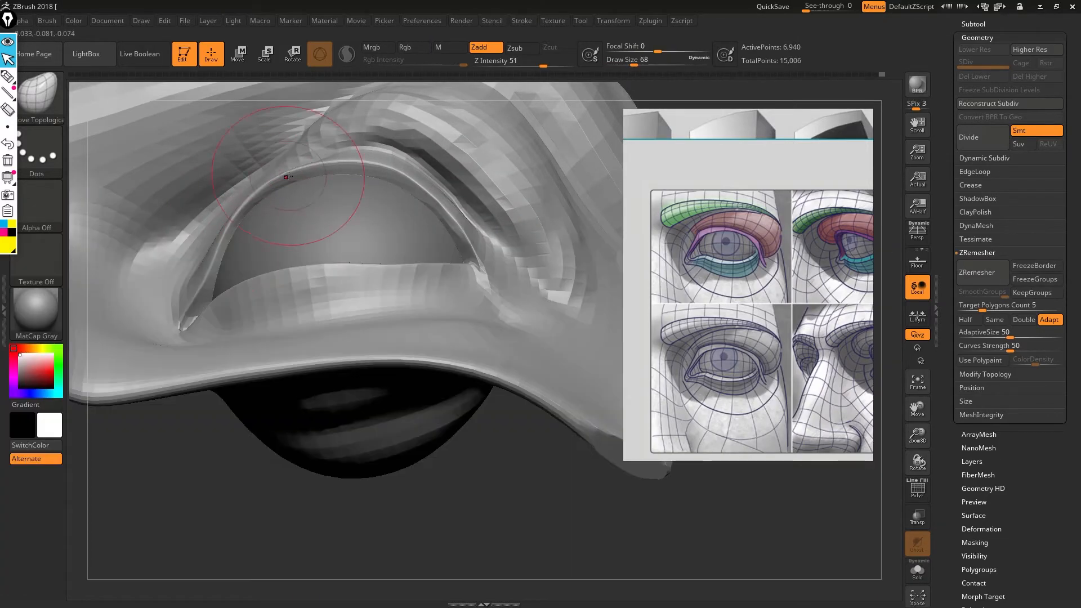
{"action": "left_click_drag", "start_coordinate": [226, 461], "coordinate": [225, 439]}
{"action": "right_click_drag", "start_coordinate": [226, 277], "coordinate": [284, 378]}
{"action": "mouse_move", "coordinate": [396, 209]}
{"action": "right_mouse_down", "text": "ctrl"}
{"action": "mouse_move", "coordinate": [394, 315]}
{"action": "mouse_move", "coordinate": [405, 160]}
{"action": "right_mouse_up", "text": "ctrl"}
{"action": "mouse_move", "coordinate": [236, 208]}
{"action": "left_mouse_down", "text": "ctrl"}
{"action": "mouse_move", "coordinate": [278, 286]}
{"action": "mouse_move", "coordinate": [486, 259]}
{"action": "left_mouse_up", "text": "ctrl"}
Reshape the brow ridge and the fold above the upper eyelid with Move Topological at draw size 212.
{"action": "key", "text": "space"}
{"action": "left_click_drag", "start_coordinate": [309, 175], "coordinate": [332, 175]}
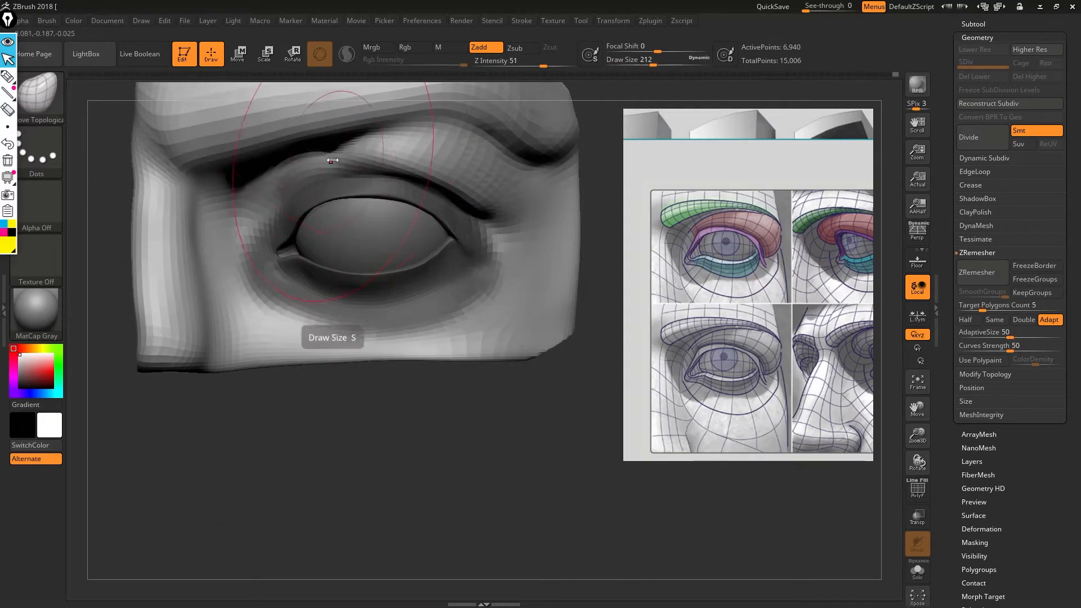
{"action": "left_click_drag", "start_coordinate": [366, 121], "coordinate": [363, 138]}
{"action": "left_click_drag", "start_coordinate": [228, 172], "coordinate": [223, 191]}
{"action": "left_click_drag", "start_coordinate": [474, 209], "coordinate": [487, 234]}
{"action": "left_click_drag", "start_coordinate": [524, 161], "coordinate": [515, 169]}
{"action": "right_click_drag", "start_coordinate": [378, 415], "coordinate": [360, 270], "text": "ctrl"}
{"action": "left_click_drag", "start_coordinate": [253, 180], "coordinate": [260, 188]}
{"action": "left_click_drag", "start_coordinate": [431, 182], "coordinate": [432, 192]}
Smooth the crease along the outer part of the upper eyelid at draw size 44.
{"action": "mouse_move", "coordinate": [432, 192]}
{"action": "right_mouse_down"}
{"action": "mouse_move", "coordinate": [336, 203]}
{"action": "mouse_move", "coordinate": [394, 237]}
{"action": "mouse_move", "coordinate": [343, 248]}
{"action": "right_mouse_up"}
{"action": "left_click_drag", "start_coordinate": [316, 502], "coordinate": [341, 532], "text": "ctrl"}
{"action": "right_click_drag", "start_coordinate": [338, 428], "coordinate": [333, 507], "text": "ctrl"}
{"action": "key", "text": "space"}
{"action": "left_click_drag", "start_coordinate": [318, 285], "coordinate": [311, 285]}
{"action": "key", "text": "shift"}
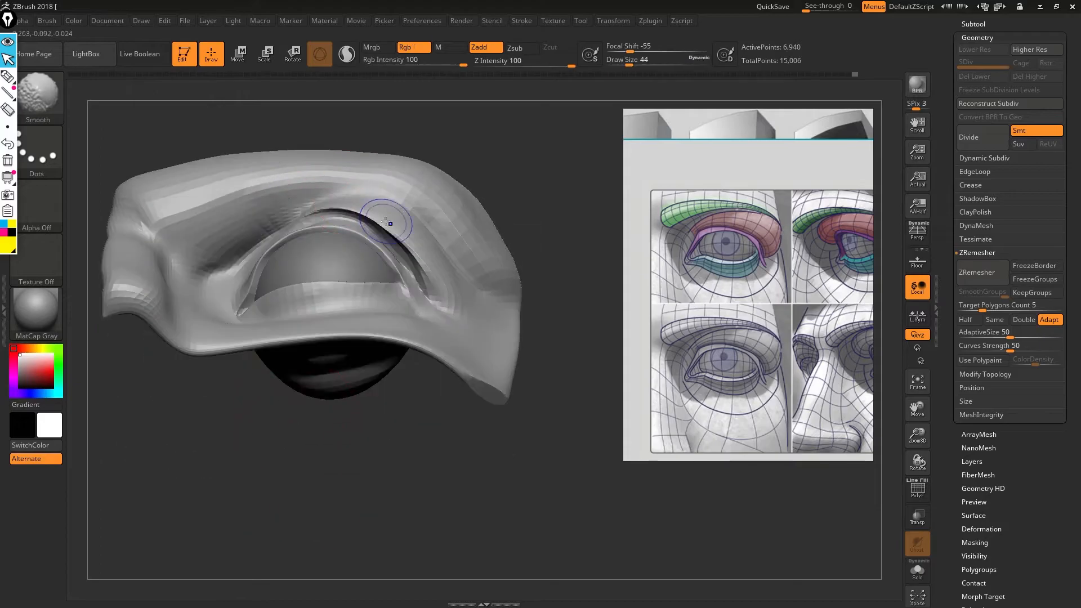
{"action": "mouse_move", "coordinate": [340, 188]}
{"action": "right_mouse_down"}
{"action": "mouse_move", "coordinate": [387, 242]}
{"action": "mouse_move", "coordinate": [323, 241]}
{"action": "mouse_move", "coordinate": [188, 186]}
{"action": "mouse_move", "coordinate": [186, 124]}
{"action": "right_mouse_up"}
{"action": "mouse_move", "coordinate": [564, 307]}
{"action": "right_mouse_down"}
{"action": "mouse_move", "coordinate": [478, 312]}
{"action": "mouse_move", "coordinate": [412, 493]}
{"action": "mouse_move", "coordinate": [360, 478]}
{"action": "right_mouse_up"}
Build up the outer upper eyelid fold and the bag beneath the lower eyelid with ClayBuildup at draw size 44.
{"action": "key", "text": "b"}
{"action": "key", "text": "c"}
{"action": "key", "text": "b"}
{"action": "right_click_drag", "start_coordinate": [253, 314], "coordinate": [341, 257], "text": "ctrl"}
{"action": "right_click_drag", "start_coordinate": [424, 293], "coordinate": [421, 305]}
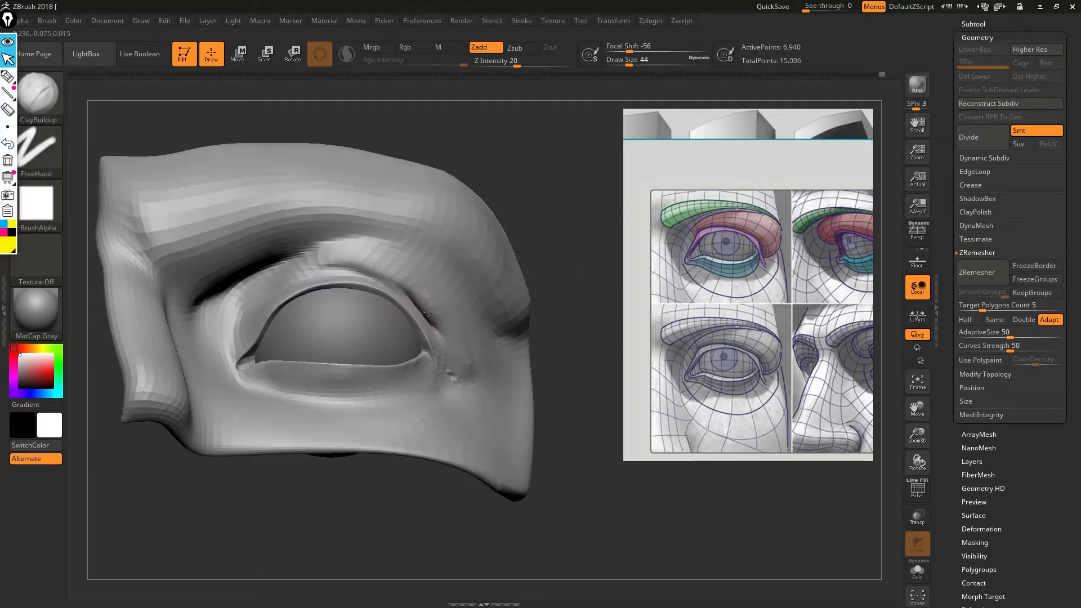
{"action": "right_click_drag", "start_coordinate": [369, 265], "coordinate": [438, 258]}
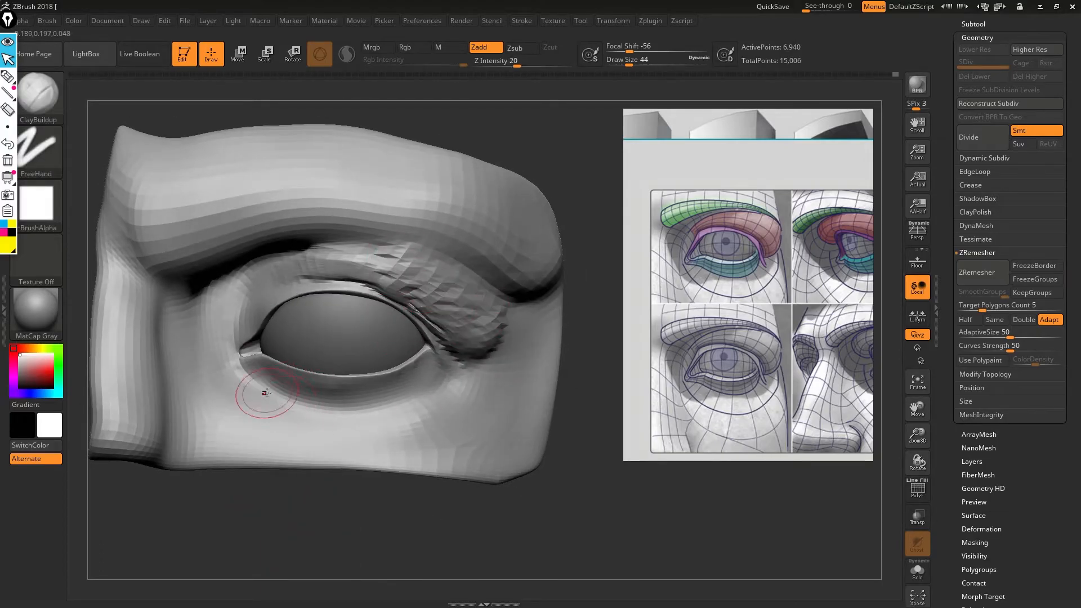
{"action": "right_click_drag", "start_coordinate": [327, 530], "coordinate": [318, 530]}
{"action": "mouse_move", "coordinate": [240, 391]}
{"action": "left_mouse_down"}
{"action": "mouse_move", "coordinate": [437, 442]}
{"action": "mouse_move", "coordinate": [428, 425]}
{"action": "mouse_move", "coordinate": [350, 461]}
{"action": "left_mouse_up"}
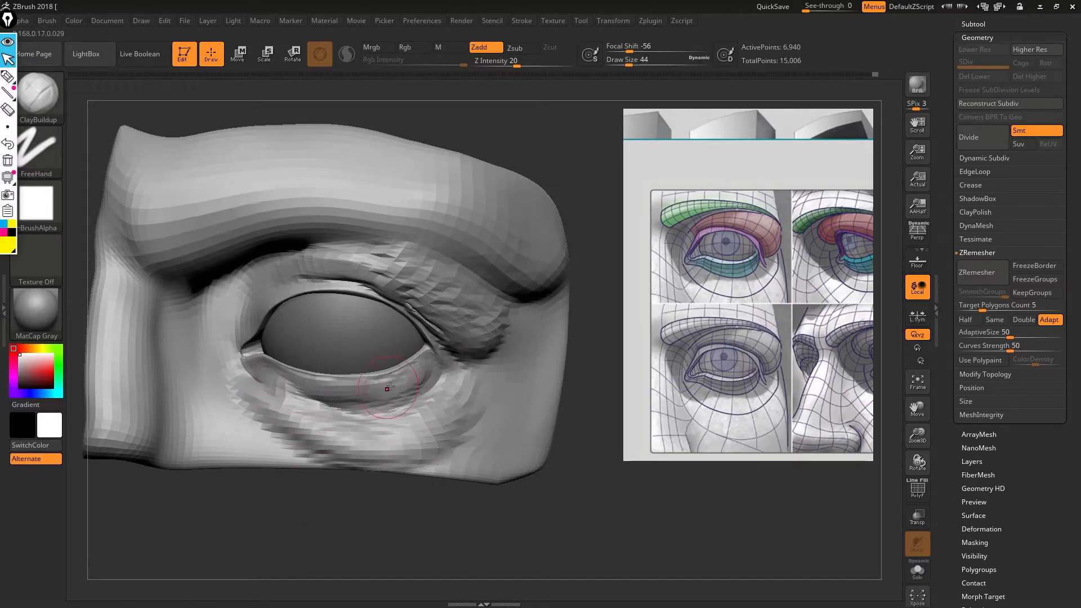
Work the hollow above the inner eye corner with ClayBuildup strokes.
{"action": "mouse_move", "coordinate": [401, 524]}
{"action": "left_mouse_down"}
{"action": "mouse_move", "coordinate": [379, 543]}
{"action": "mouse_move", "coordinate": [311, 545]}
{"action": "mouse_move", "coordinate": [316, 495]}
{"action": "left_mouse_up"}
{"action": "left_click_drag", "start_coordinate": [309, 304], "coordinate": [254, 361]}
{"action": "left_click_drag", "start_coordinate": [316, 507], "coordinate": [313, 546]}
{"action": "left_click_drag", "start_coordinate": [309, 307], "coordinate": [267, 330]}
{"action": "left_click_drag", "start_coordinate": [309, 545], "coordinate": [310, 490]}
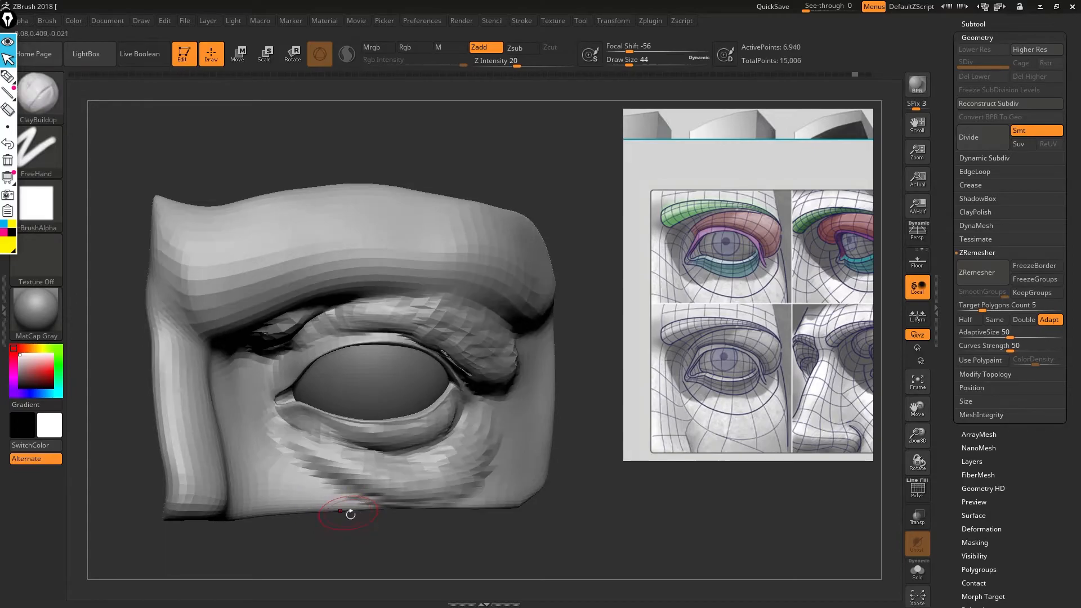
Smooth the clay strokes around the eyelids and retopologize the mesh with ZRemesher at a target polygon count of 5.
{"action": "left_click", "coordinate": [976, 225]}
{"action": "left_click_drag", "start_coordinate": [343, 440], "coordinate": [443, 468]}
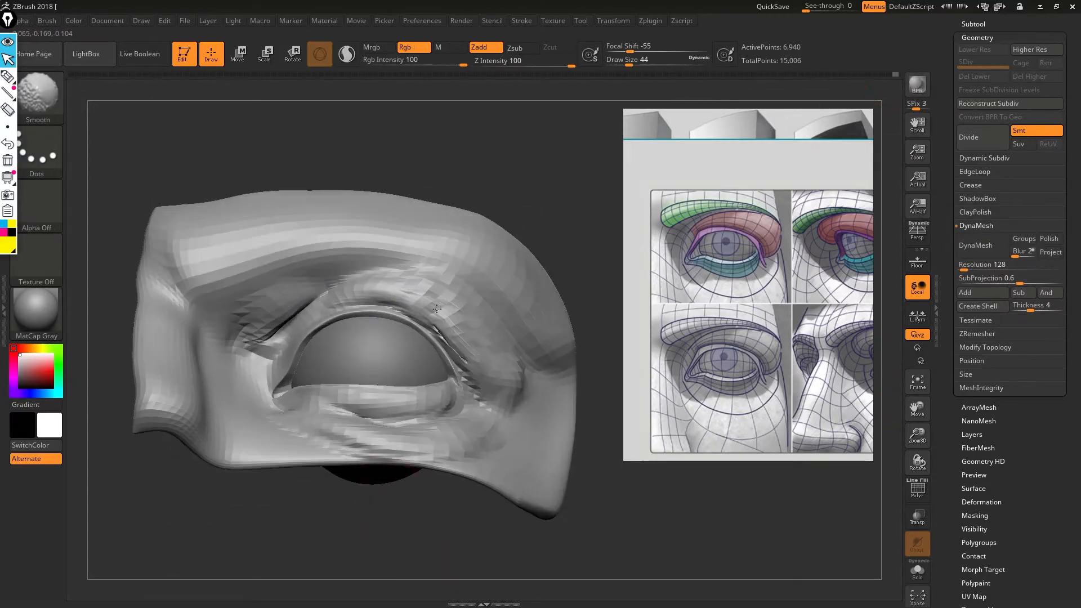
{"action": "left_click", "coordinate": [977, 334]}
{"action": "left_click", "coordinate": [976, 272]}
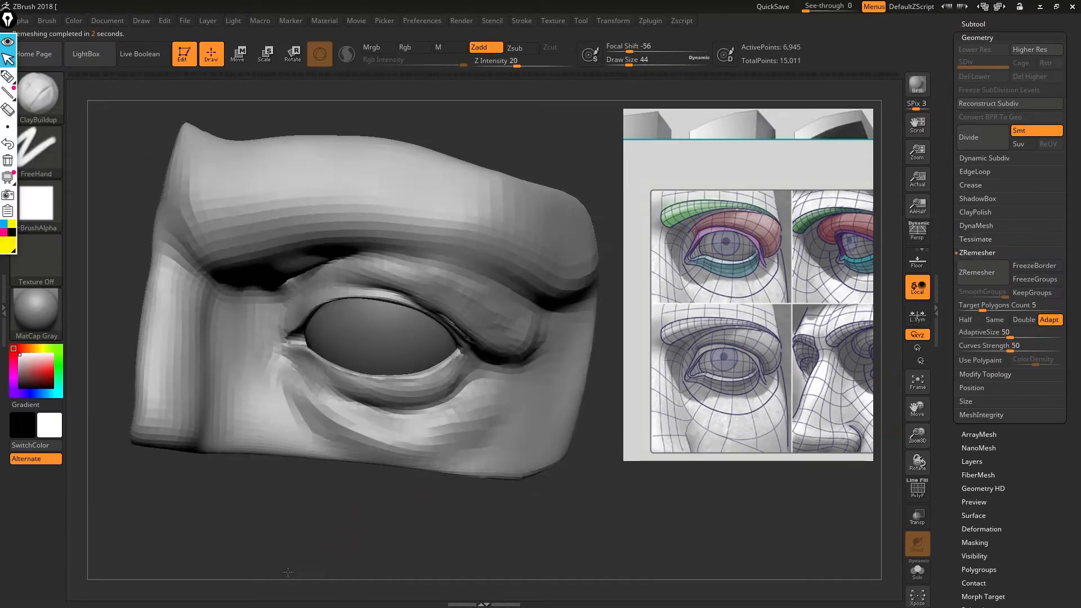
Define the upper eyelid crease and rim with DamStandard and Pinch, and smooth the outer eye corner.
{"action": "left_click_drag", "start_coordinate": [242, 305], "coordinate": [366, 260]}
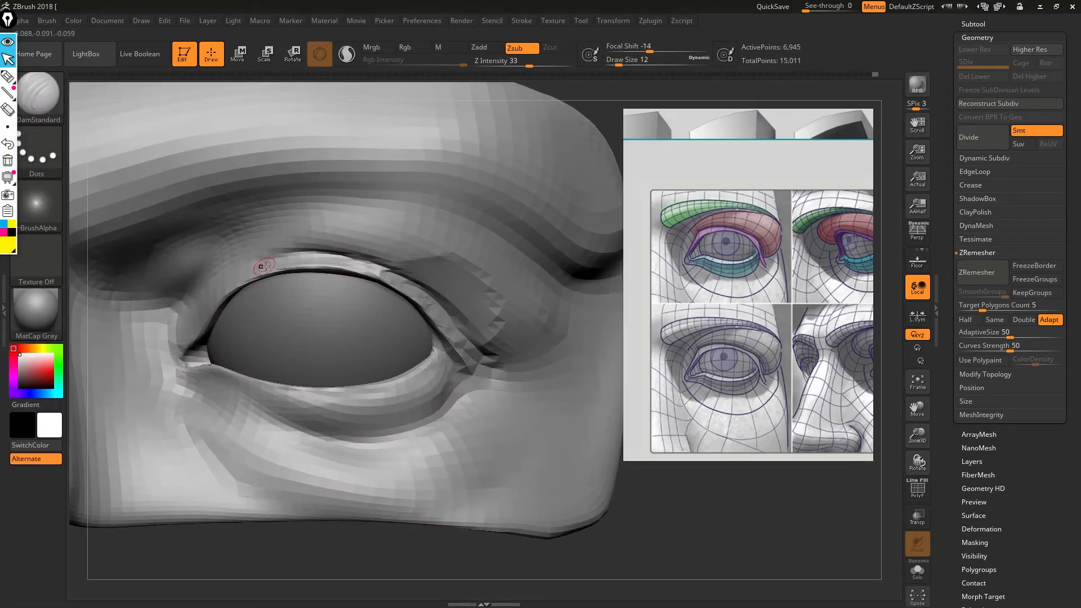
{"action": "left_click_drag", "start_coordinate": [322, 563], "coordinate": [392, 279]}
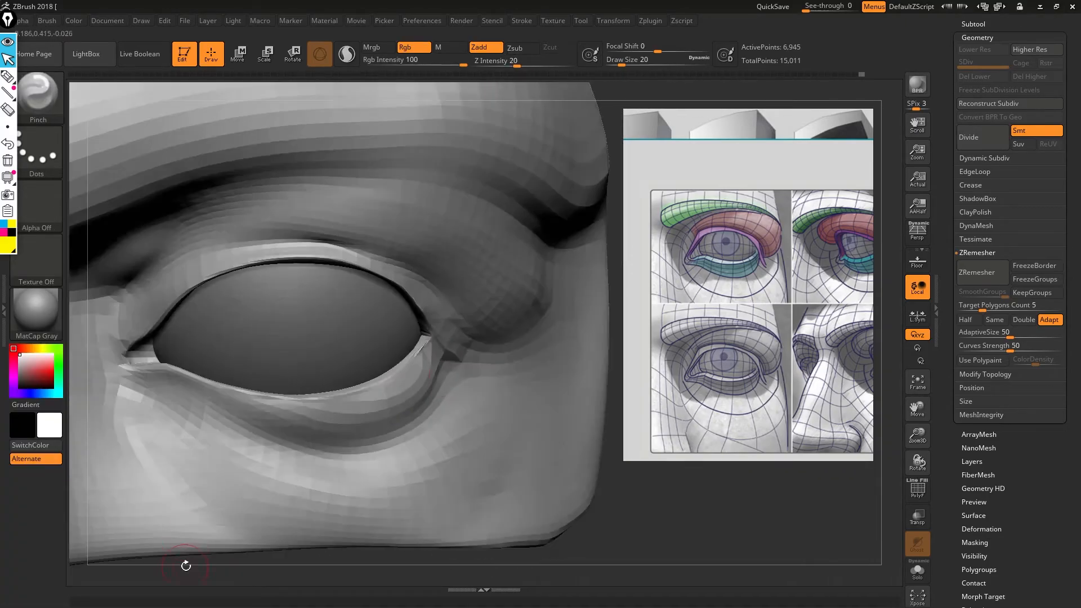
{"action": "left_click_drag", "start_coordinate": [408, 361], "coordinate": [430, 376], "text": "shift"}
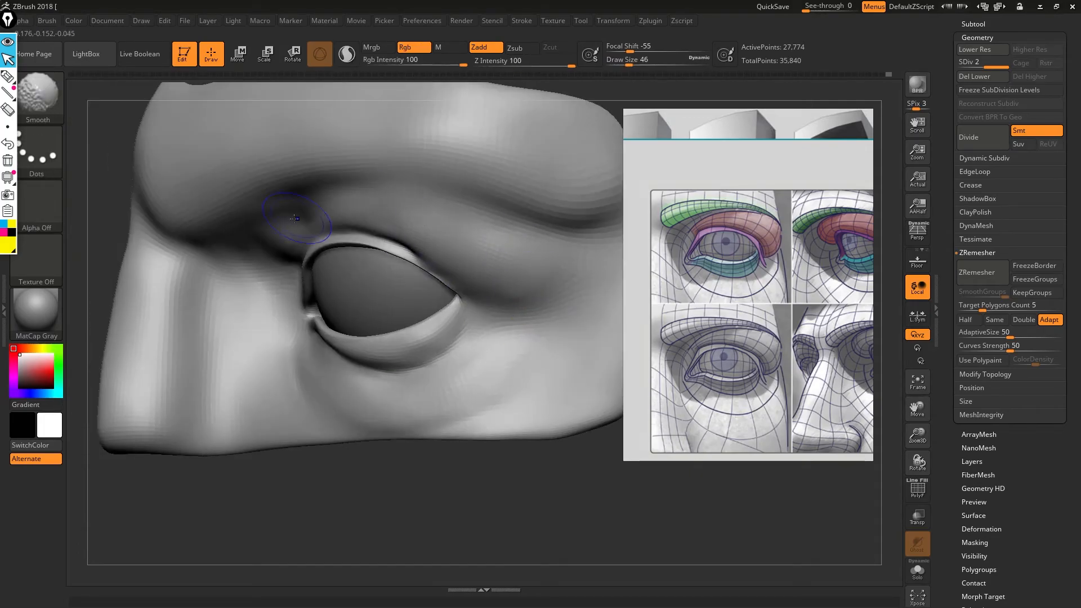
Carve the crease along the upper eyelid to the outer corner with DamStandard at draw size 25 and soften it.
{"action": "mouse_move", "coordinate": [417, 510]}
{"action": "left_mouse_down"}
{"action": "mouse_move", "coordinate": [345, 518]}
{"action": "mouse_move", "coordinate": [407, 476]}
{"action": "left_mouse_up"}
{"action": "key", "text": "space"}
{"action": "left_click_drag", "start_coordinate": [328, 221], "coordinate": [465, 266]}
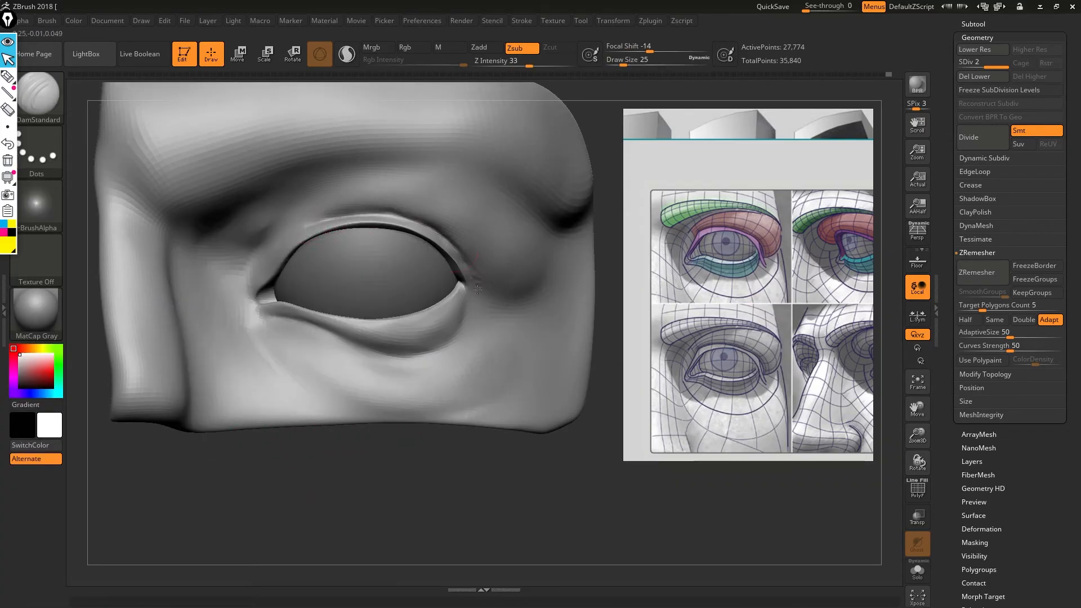
{"action": "left_click_drag", "start_coordinate": [485, 310], "coordinate": [290, 235], "text": "shift"}
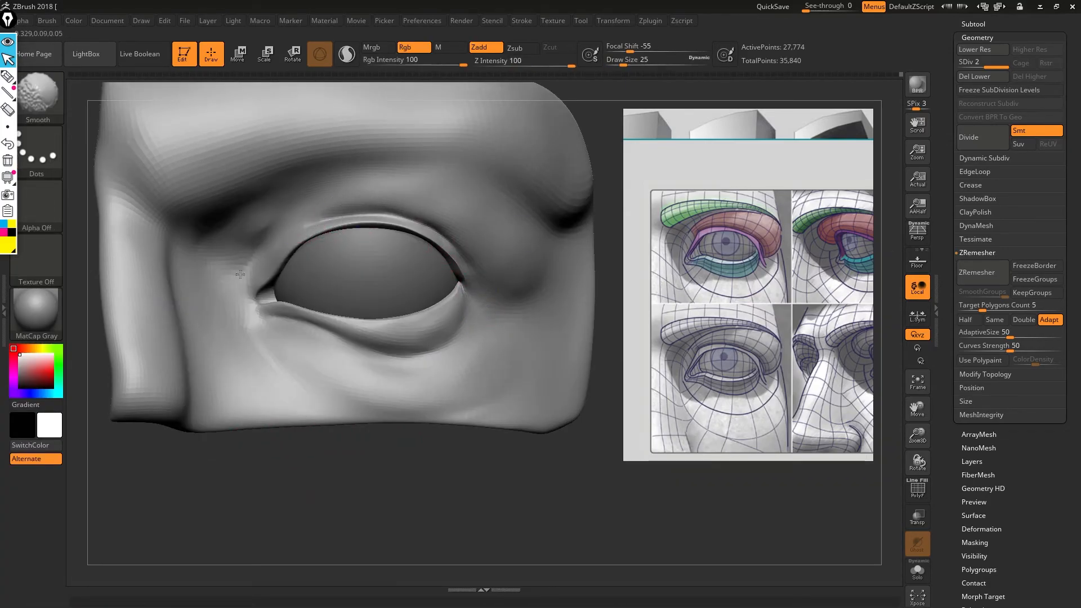
Sketch yellow annotation lines for the skin wrinkles around the outer eye corner and clear them.
{"action": "left_click_drag", "start_coordinate": [290, 509], "coordinate": [481, 490], "text": "alt"}
{"action": "mouse_move", "coordinate": [8, 88]}
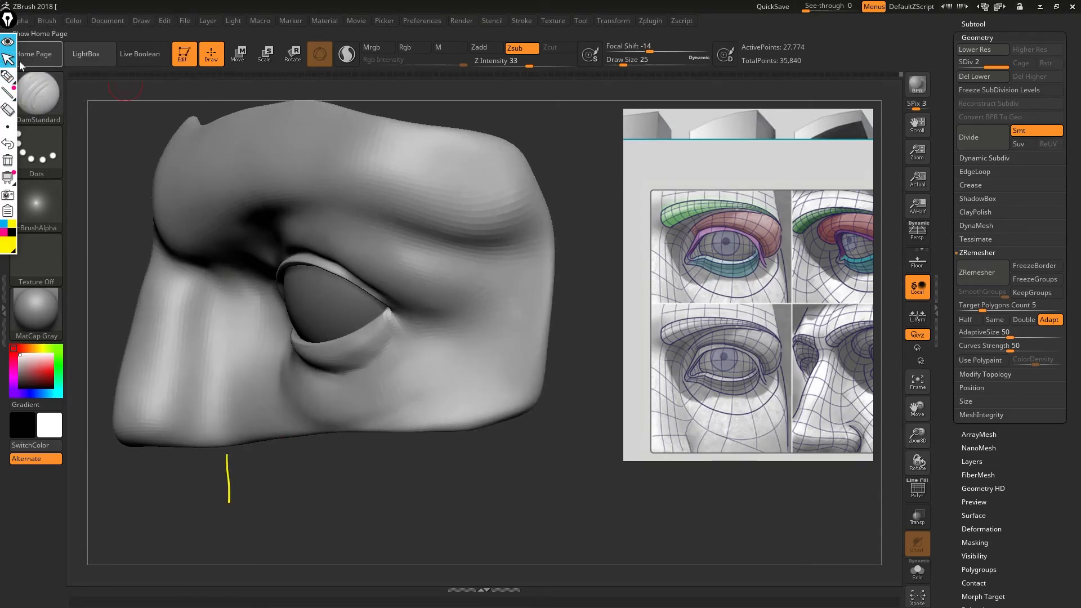
{"action": "left_click_drag", "start_coordinate": [401, 258], "coordinate": [383, 303]}
{"action": "left_click_drag", "start_coordinate": [421, 268], "coordinate": [403, 293]}
{"action": "left_click_drag", "start_coordinate": [435, 271], "coordinate": [411, 308]}
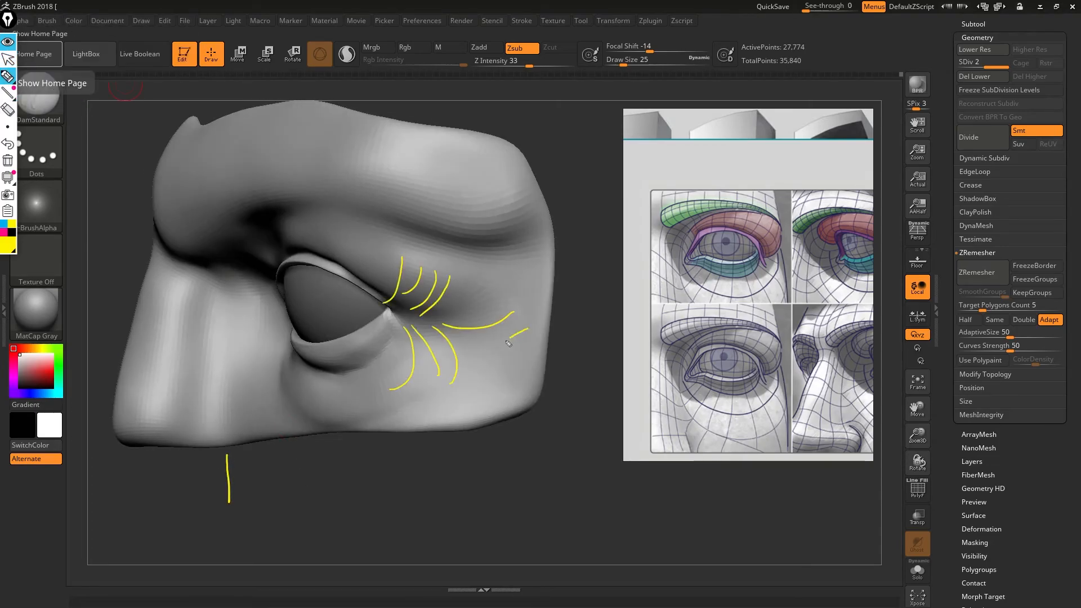
{"action": "left_click", "coordinate": [7, 162]}
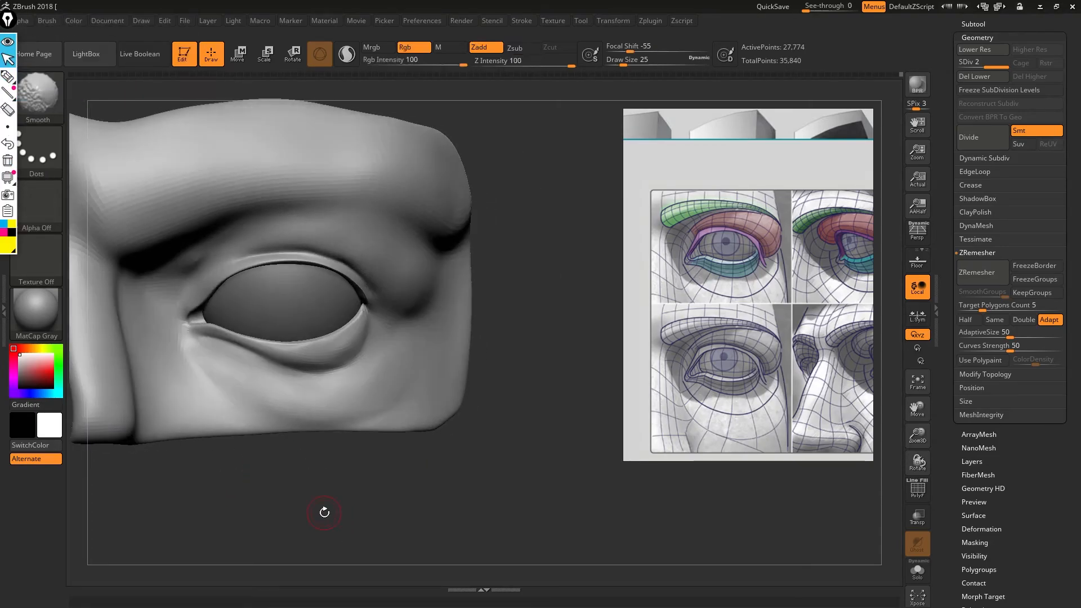
Make the eyeball the active subtool.
{"action": "left_click_drag", "start_coordinate": [323, 511], "coordinate": [306, 498], "text": "alt"}
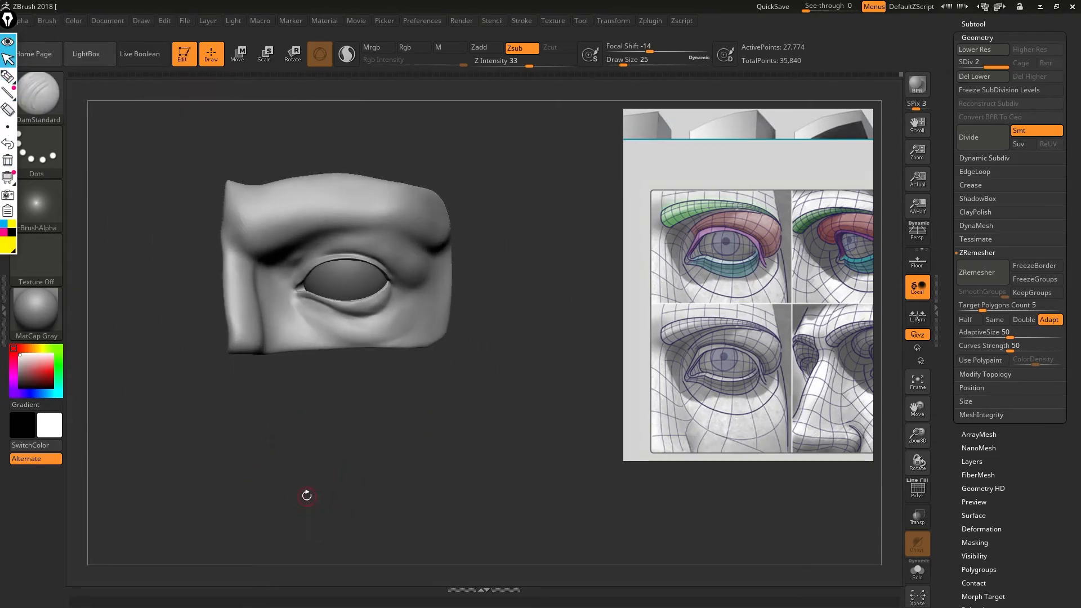
{"action": "left_click_drag", "start_coordinate": [256, 428], "coordinate": [265, 479], "text": "alt"}
{"action": "mouse_move", "coordinate": [265, 479]}
{"action": "left_mouse_down"}
{"action": "mouse_move", "coordinate": [265, 507]}
{"action": "mouse_move", "coordinate": [319, 502]}
{"action": "left_mouse_up"}
{"action": "left_click", "coordinate": [324, 290], "text": "alt"}
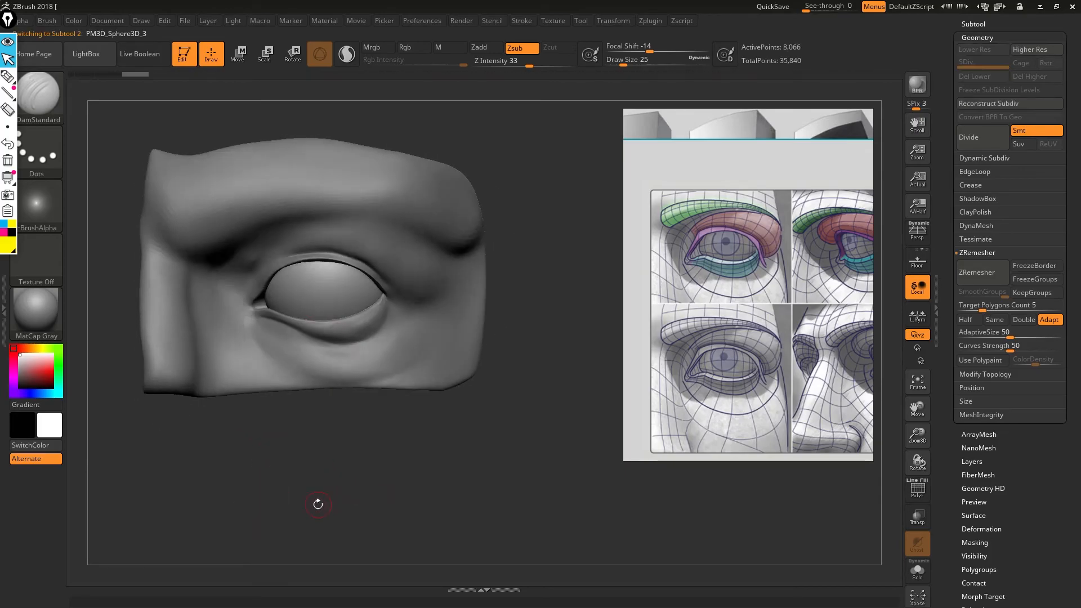
Try to mask a round area on the front of the eyeball.
{"action": "left_click", "coordinate": [44, 97], "text": "ctrl"}
{"action": "left_click", "coordinate": [355, 107], "text": "ctrl"}
{"action": "left_click_drag", "start_coordinate": [308, 277], "coordinate": [344, 316], "text": "ctrl"}
{"action": "key", "text": "ctrl+z"}
{"action": "left_click_drag", "start_coordinate": [299, 460], "coordinate": [274, 467]}
{"action": "key", "text": "ctrl+z"}
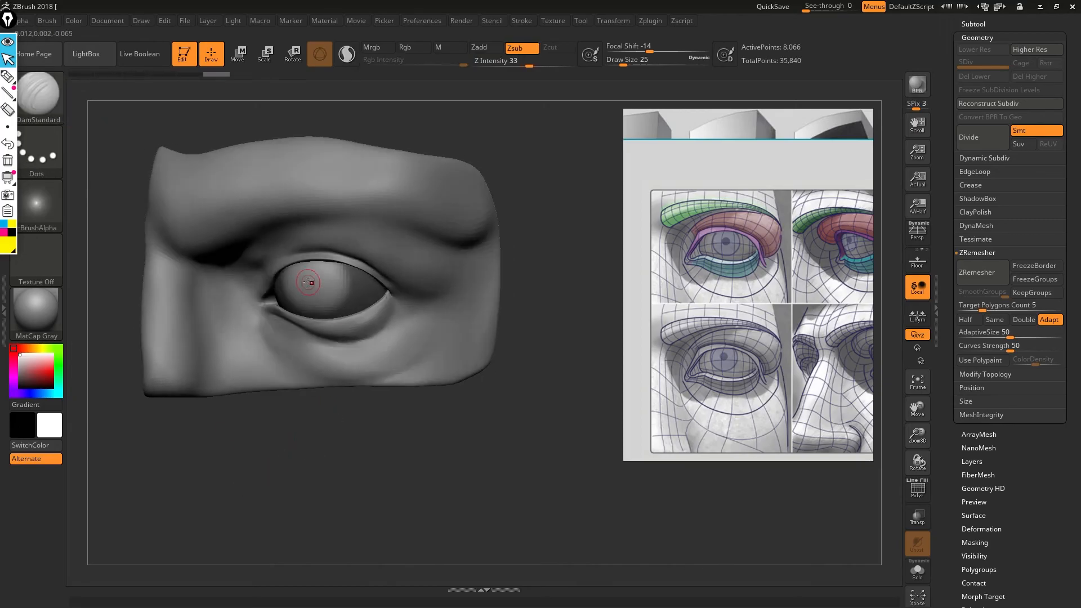
Build up a cornea bulge on the front of the eyeball with ClayBuildup and smooth it at draw size 80.
{"action": "key", "text": "b"}
{"action": "key", "text": "c"}
{"action": "key", "text": "b"}
{"action": "left_click_drag", "start_coordinate": [329, 293], "coordinate": [312, 312], "text": "shift"}
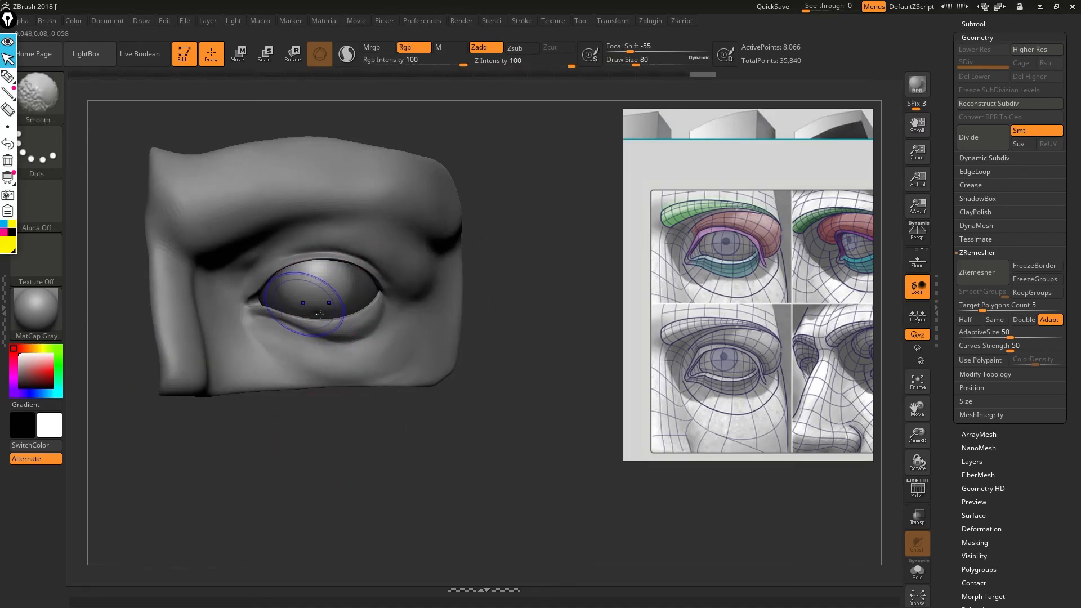
Fit the socket mesh's eyelids around the eyeball with Move Topological at draw size 80.
{"action": "key", "text": "b"}
{"action": "key", "text": "m"}
{"action": "key", "text": "t"}
{"action": "left_click", "coordinate": [268, 349], "text": "alt"}
{"action": "mouse_move", "coordinate": [269, 423]}
{"action": "left_mouse_down"}
{"action": "mouse_move", "coordinate": [338, 428]}
{"action": "mouse_move", "coordinate": [302, 394]}
{"action": "left_mouse_up"}
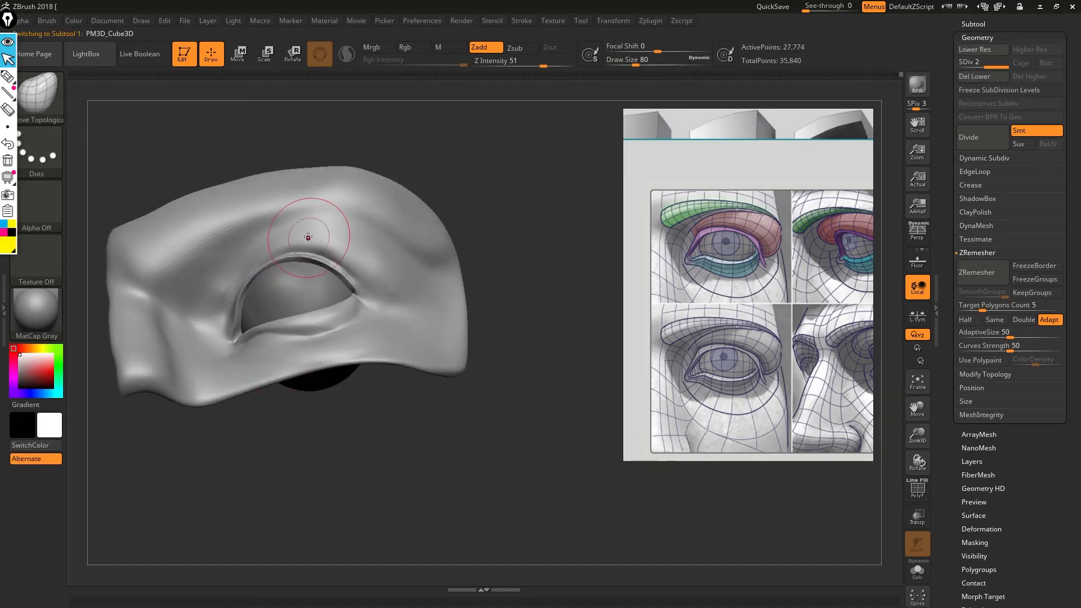
{"action": "left_click_drag", "start_coordinate": [241, 306], "coordinate": [291, 361]}
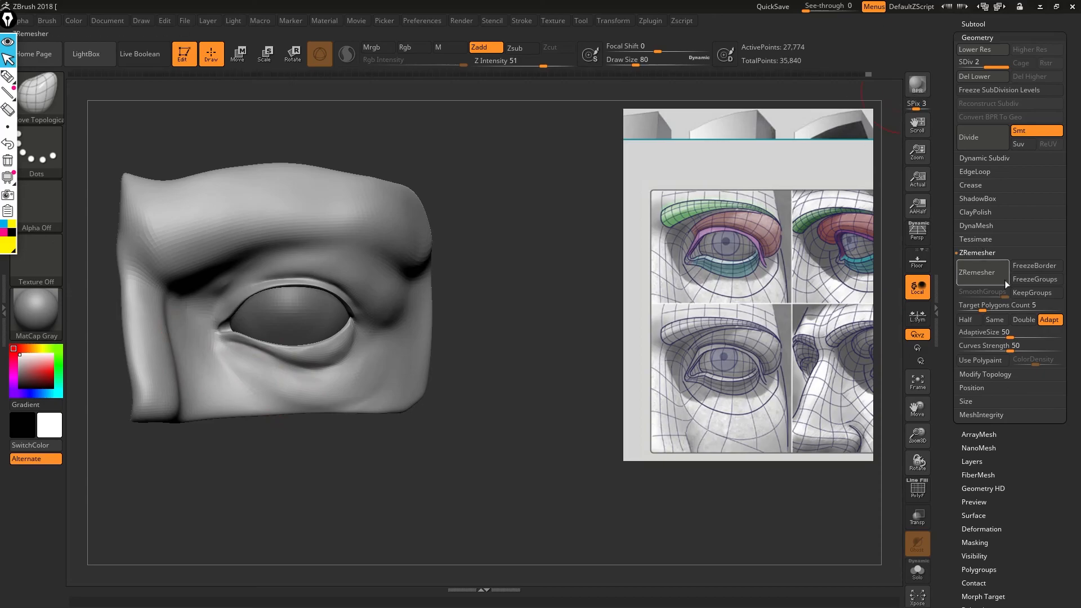
Append a sphere to the model as a new subtool.
{"action": "left_click", "coordinate": [974, 24]}
{"action": "left_click_drag", "start_coordinate": [1010, 376], "coordinate": [1010, 335]}
{"action": "left_click", "coordinate": [1026, 305]}
Shrink the new sphere and place it in the inner eye corner with the transform gizmo.
{"action": "key", "text": "w"}
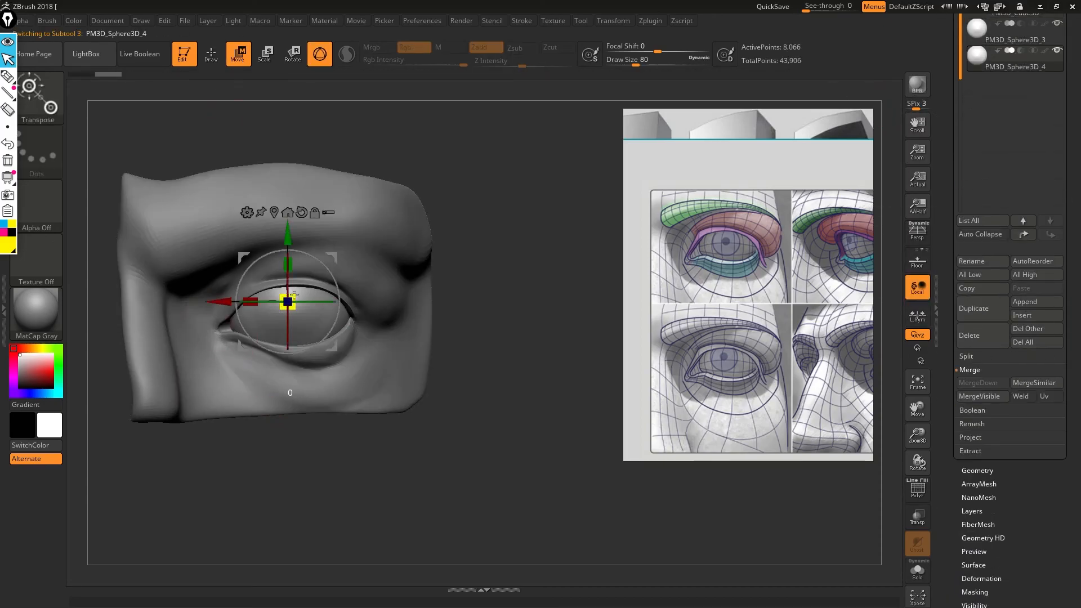
{"action": "left_click_drag", "start_coordinate": [290, 302], "coordinate": [224, 302]}
{"action": "left_click_drag", "start_coordinate": [228, 243], "coordinate": [228, 270]}
{"action": "left_click_drag", "start_coordinate": [281, 474], "coordinate": [405, 474]}
{"action": "left_click_drag", "start_coordinate": [295, 328], "coordinate": [287, 329]}
{"action": "left_click_drag", "start_coordinate": [405, 474], "coordinate": [282, 474]}
{"action": "left_click_drag", "start_coordinate": [246, 328], "coordinate": [241, 329]}
{"action": "mouse_move", "coordinate": [281, 474]}
{"action": "left_mouse_down"}
{"action": "mouse_move", "coordinate": [405, 473]}
{"action": "mouse_move", "coordinate": [342, 467]}
{"action": "left_mouse_up"}
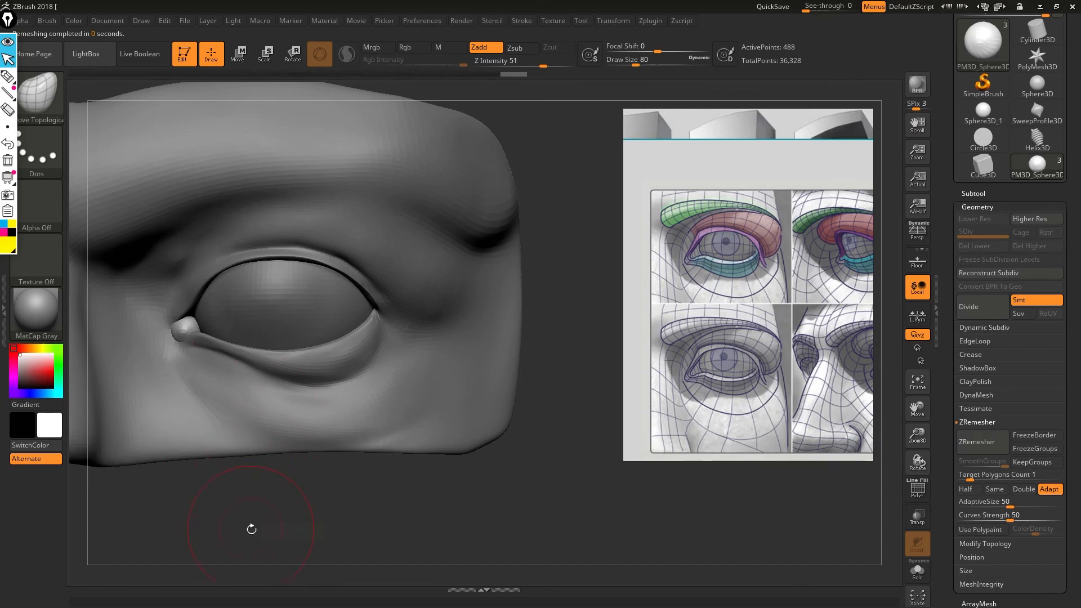
Shape the small inner-corner sphere into the tear duct with Move Topological at draw size 80.
{"action": "left_click_drag", "start_coordinate": [248, 513], "coordinate": [270, 524], "text": "alt"}
{"action": "left_click_drag", "start_coordinate": [243, 332], "coordinate": [253, 324]}
{"action": "mouse_move", "coordinate": [248, 524]}
{"action": "left_mouse_down"}
{"action": "mouse_move", "coordinate": [361, 518]}
{"action": "mouse_move", "coordinate": [237, 516]}
{"action": "mouse_move", "coordinate": [234, 526]}
{"action": "left_mouse_up"}
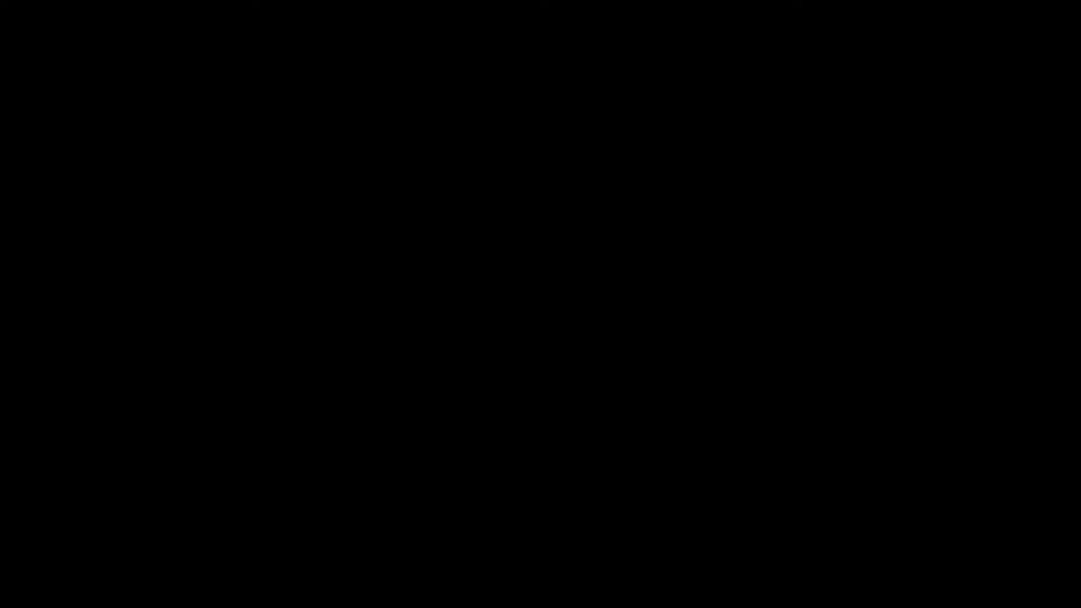